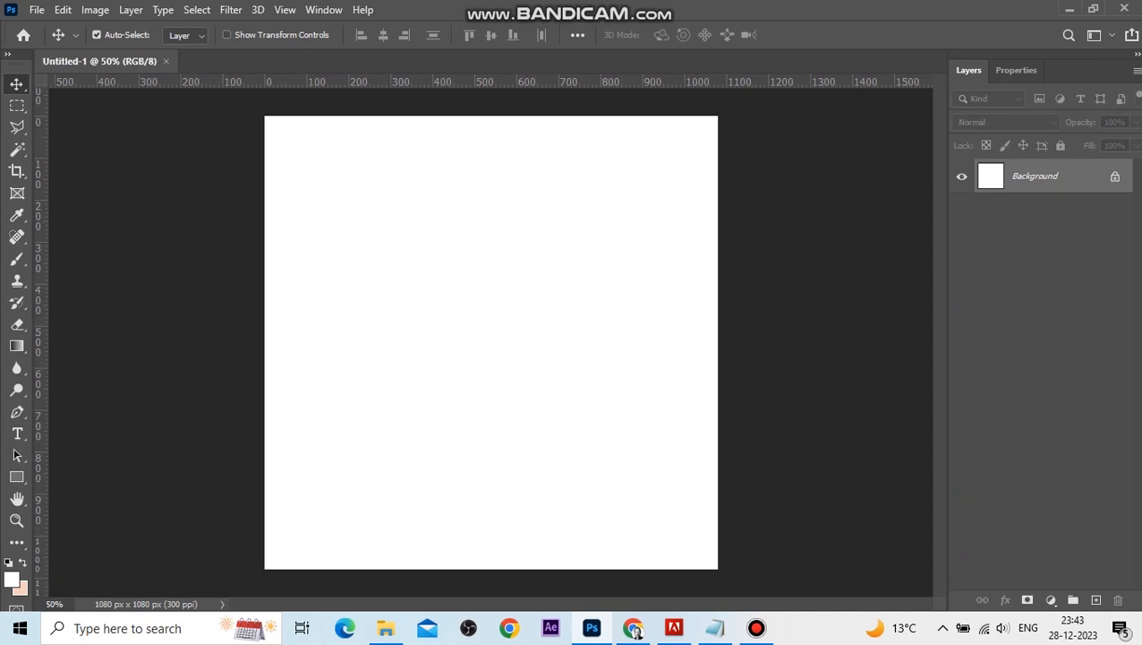
Place the model photo from the video 3 folder onto the blank canvas.
{"action": "left_click", "coordinate": [386, 628]}
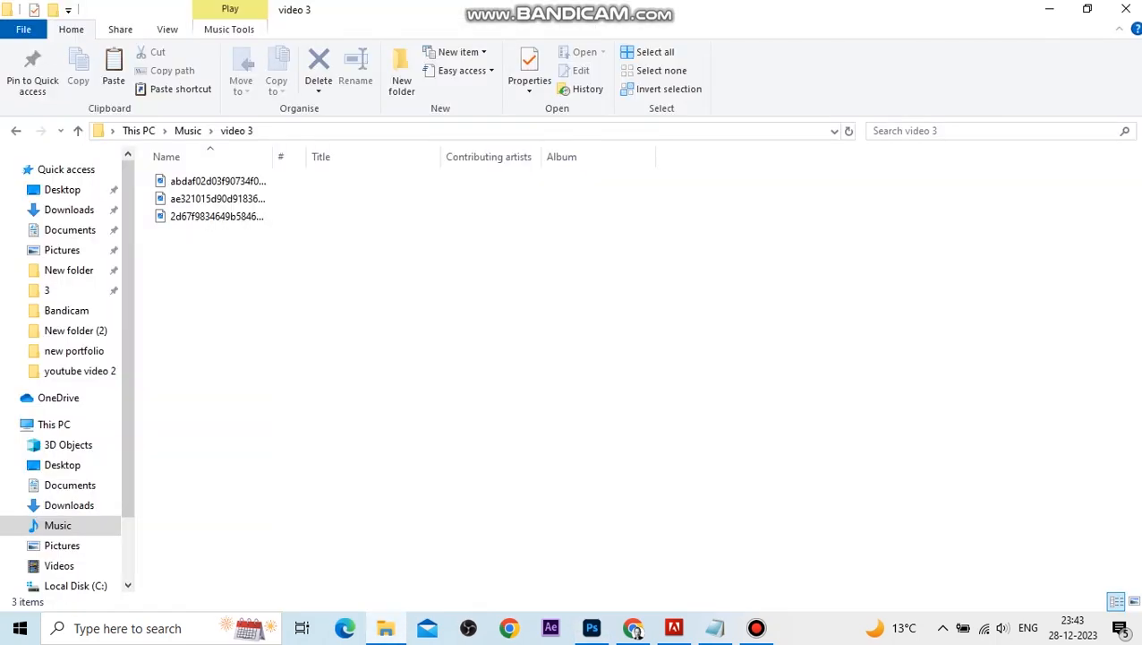
{"action": "left_click", "coordinate": [1133, 600]}
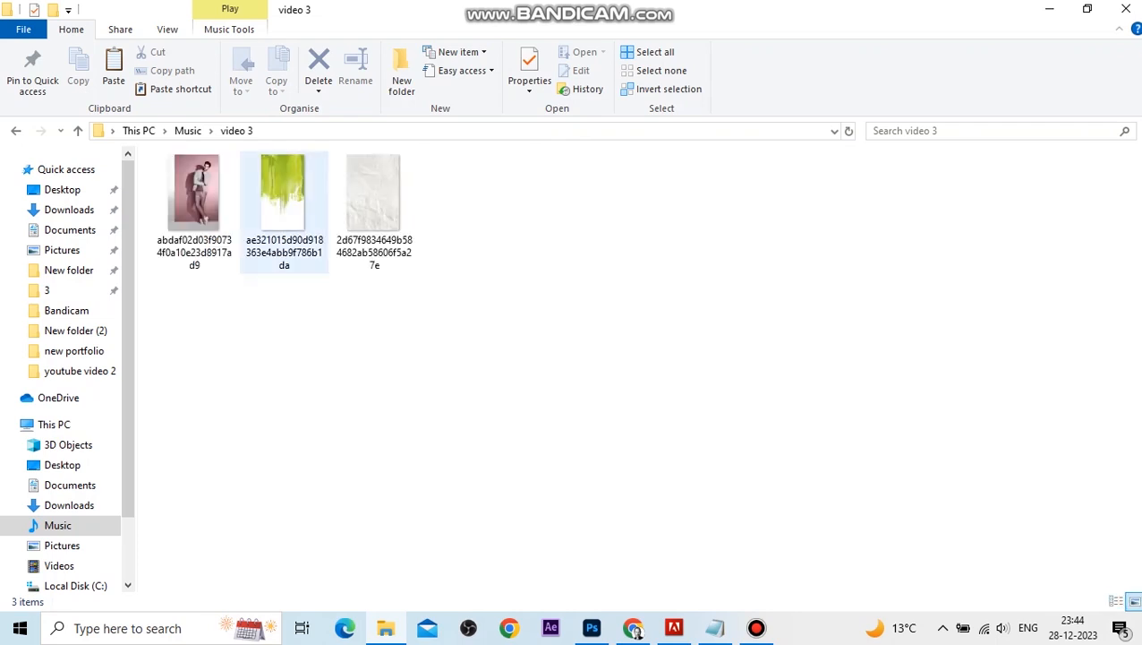
{"action": "left_click_drag", "start_coordinate": [194, 201], "coordinate": [512, 397]}
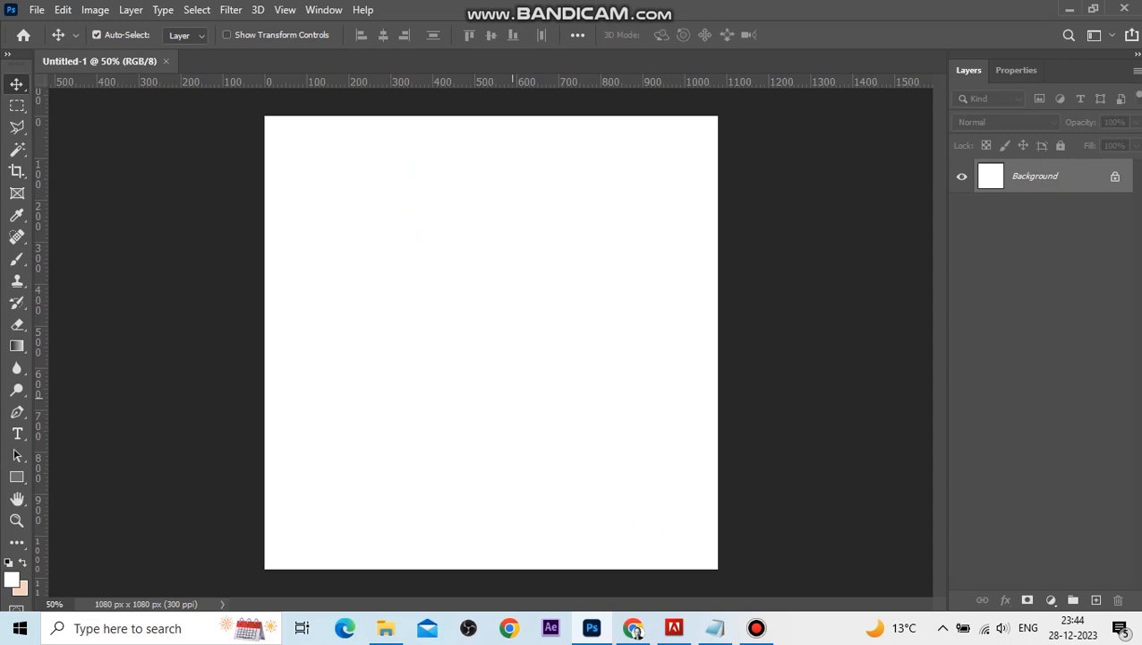
{"action": "left_click_drag", "start_coordinate": [513, 397], "coordinate": [513, 398]}
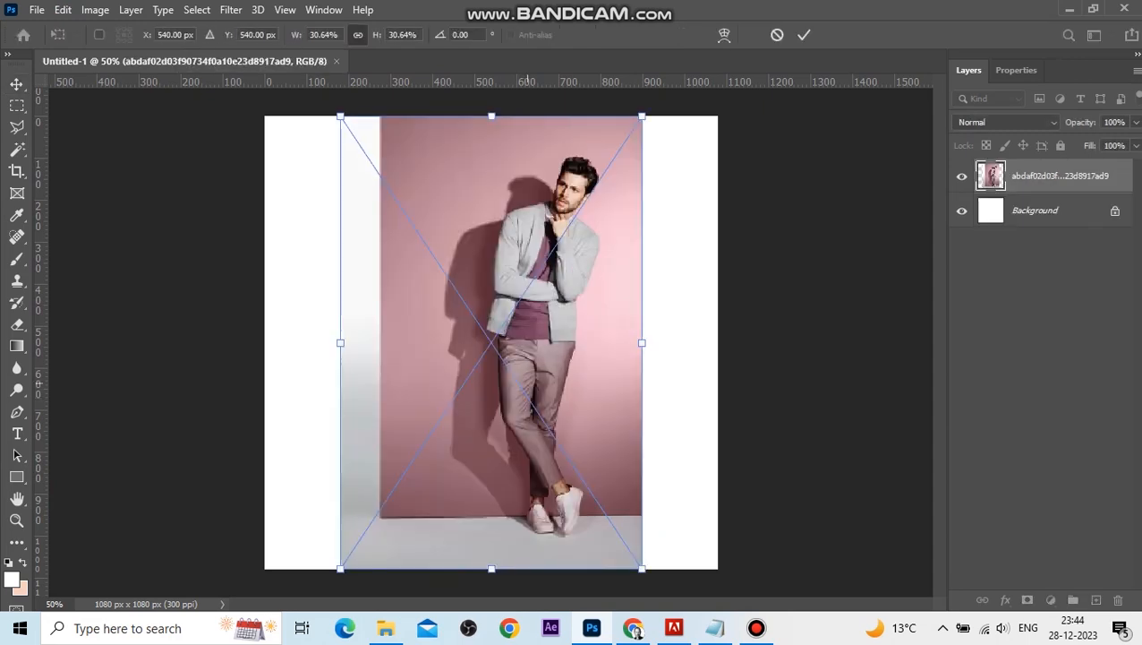
{"action": "key", "text": "Return"}
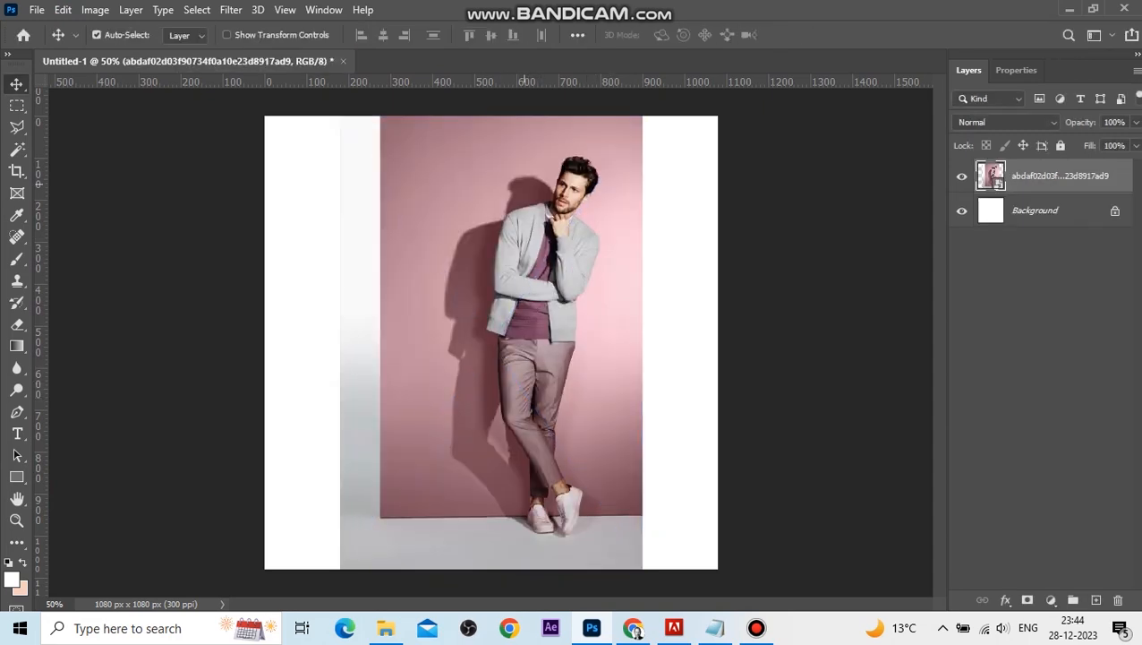
Move the model photo down and scale it to about 43% so it fills the lower-left of the canvas.
{"action": "left_click_drag", "start_coordinate": [550, 268], "coordinate": [515, 394]}
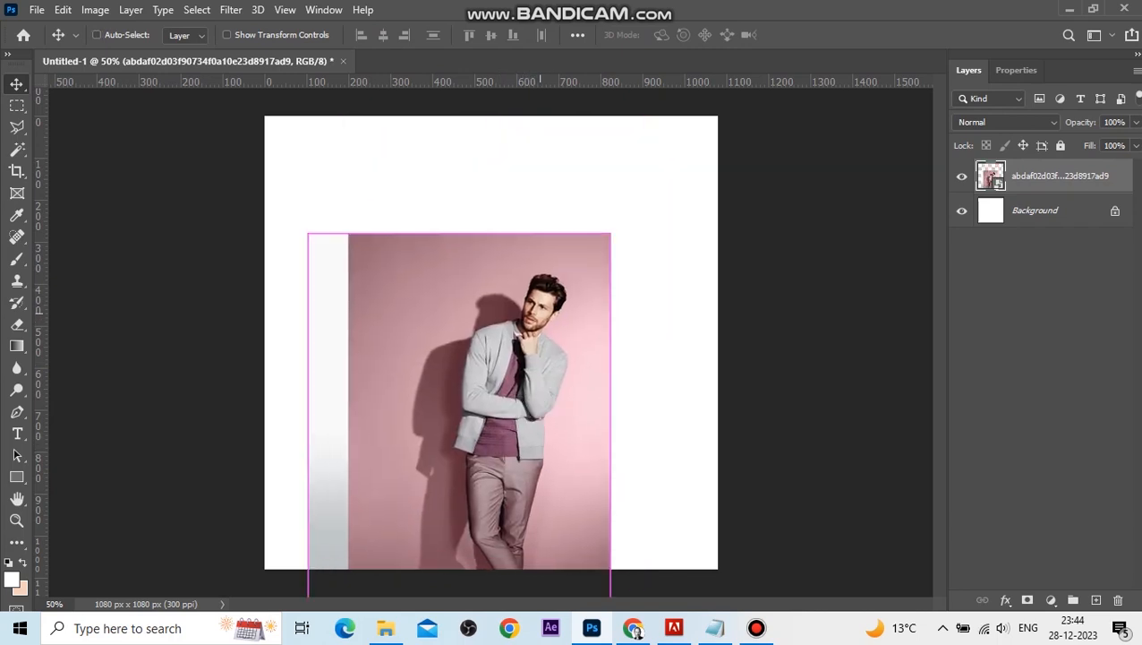
{"action": "key", "text": "ctrl+t"}
{"action": "left_click_drag", "start_coordinate": [610, 233], "coordinate": [691, 112]}
{"action": "left_click_drag", "start_coordinate": [574, 231], "coordinate": [508, 340]}
{"action": "left_click_drag", "start_coordinate": [622, 221], "coordinate": [663, 161]}
{"action": "left_click_drag", "start_coordinate": [579, 206], "coordinate": [524, 235]}
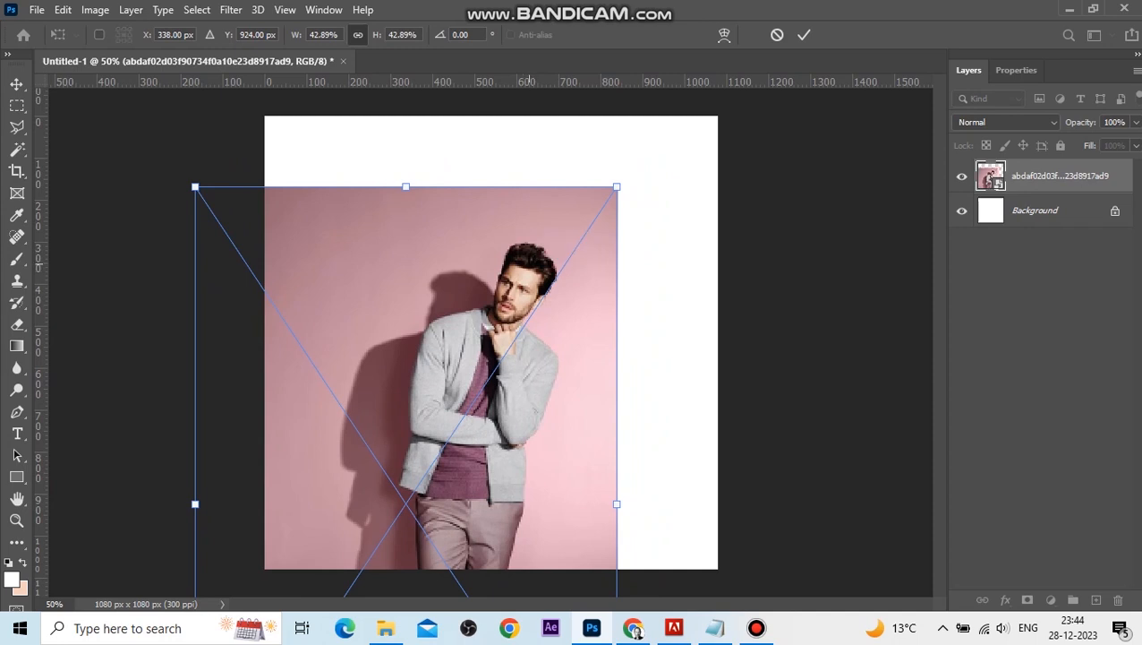
{"action": "key", "text": "Return"}
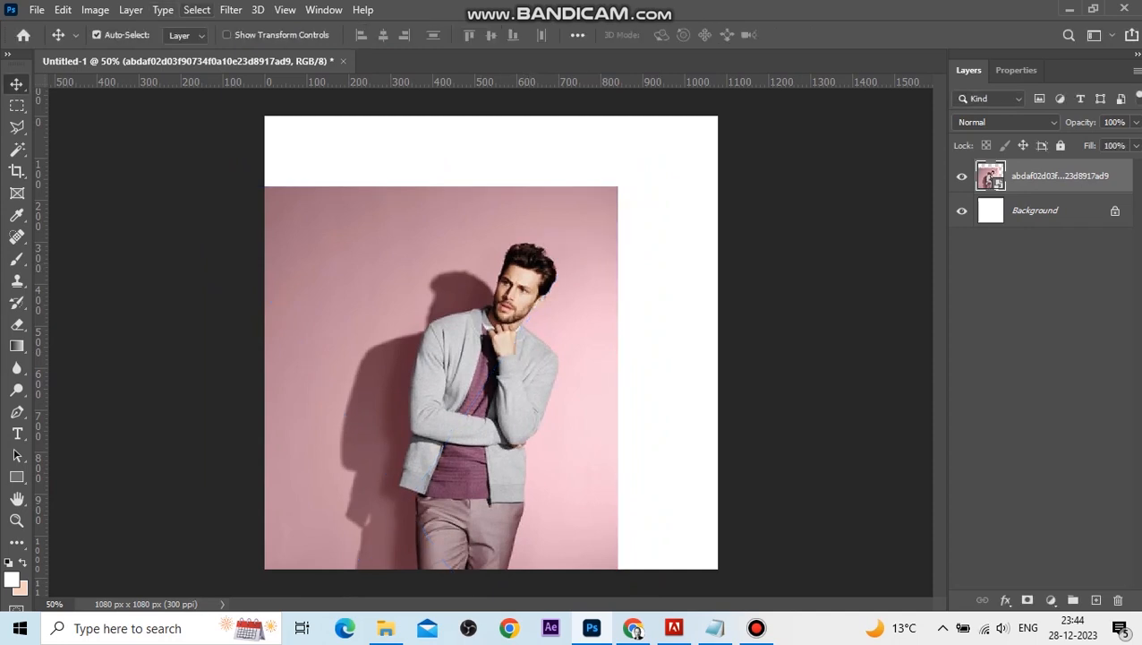
Select the subject and copy the cut-out model to a new layer.
{"action": "left_click", "coordinate": [197, 10]}
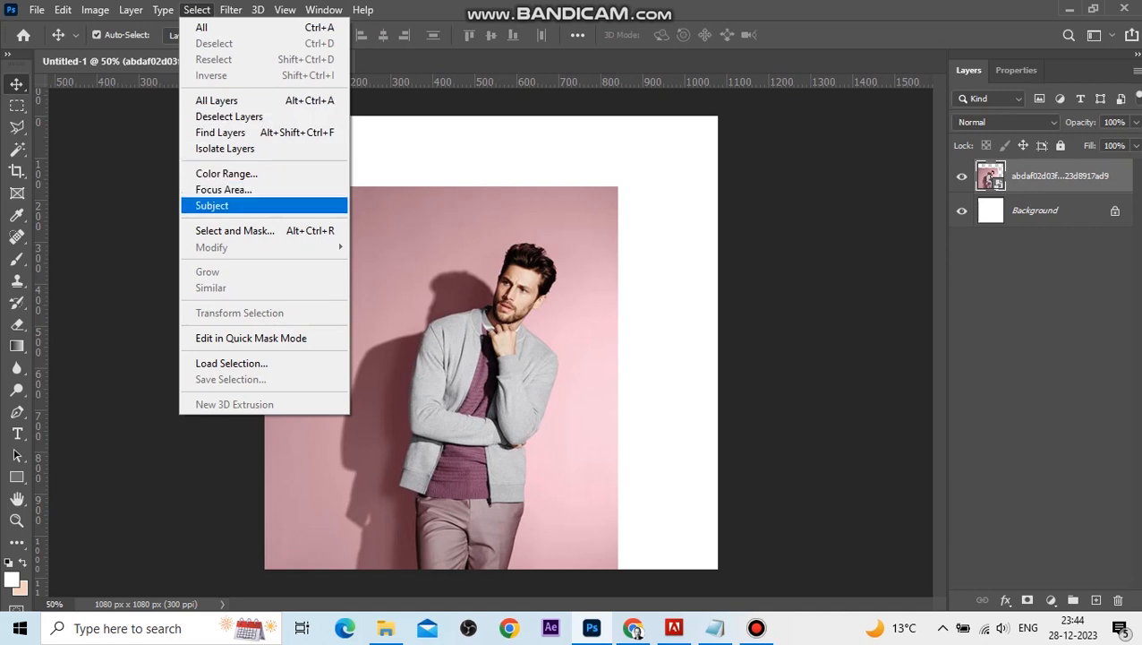
{"action": "left_click", "coordinate": [212, 205]}
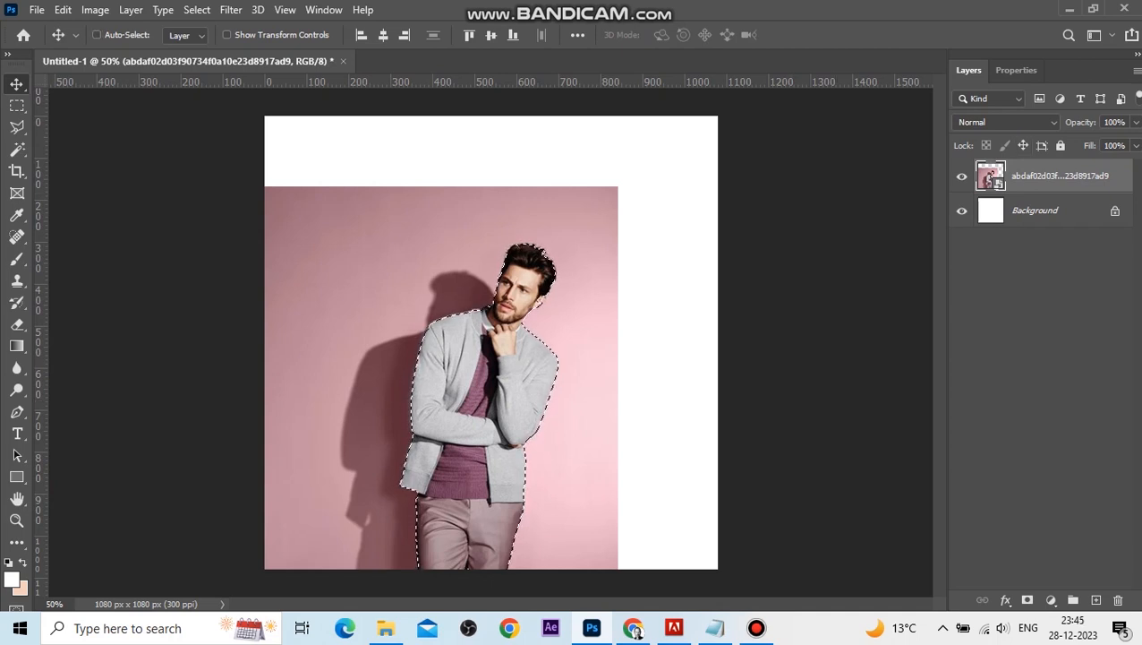
{"action": "key", "text": "ctrl+j"}
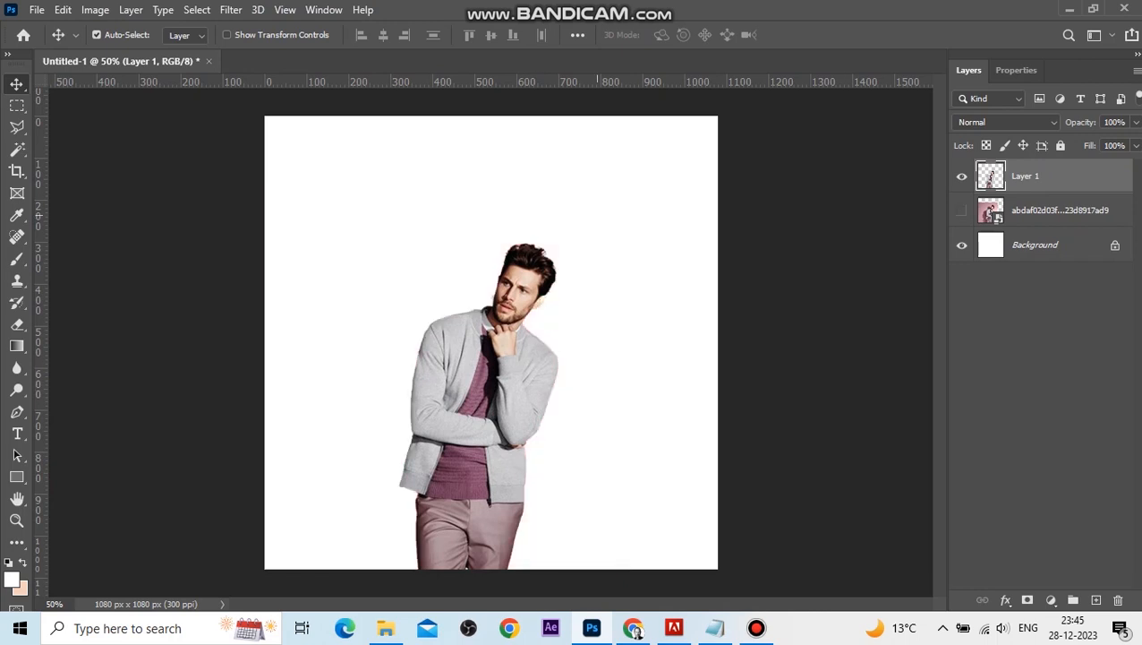
Nudge the cut-out model slightly down-right and lasso a wavy shape in the canvas's lower-left corner.
{"action": "mouse_move", "coordinate": [516, 324]}
{"action": "left_mouse_down"}
{"action": "mouse_move", "coordinate": [494, 324]}
{"action": "mouse_move", "coordinate": [528, 338]}
{"action": "left_mouse_up"}
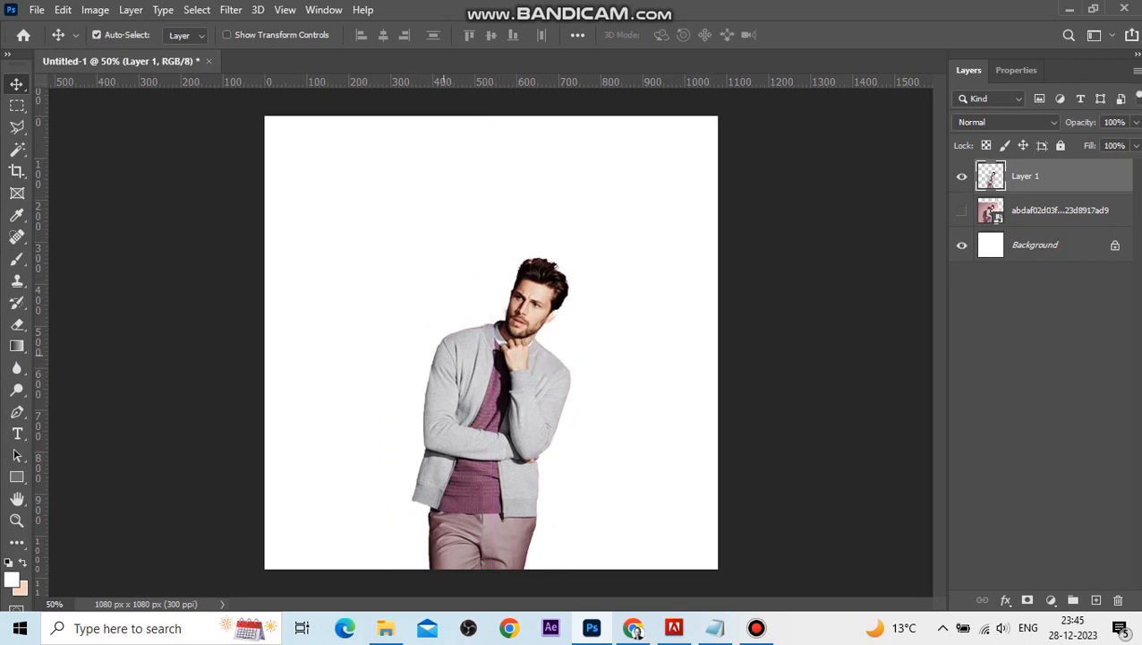
{"action": "key", "text": "p"}
{"action": "left_click", "coordinate": [17, 127]}
{"action": "key", "text": "shift+l"}
{"action": "mouse_move", "coordinate": [264, 409]}
{"action": "left_mouse_down"}
{"action": "mouse_move", "coordinate": [390, 510]}
{"action": "mouse_move", "coordinate": [491, 569]}
{"action": "mouse_move", "coordinate": [301, 569]}
{"action": "mouse_move", "coordinate": [263, 535]}
{"action": "mouse_move", "coordinate": [230, 439]}
{"action": "left_mouse_up"}
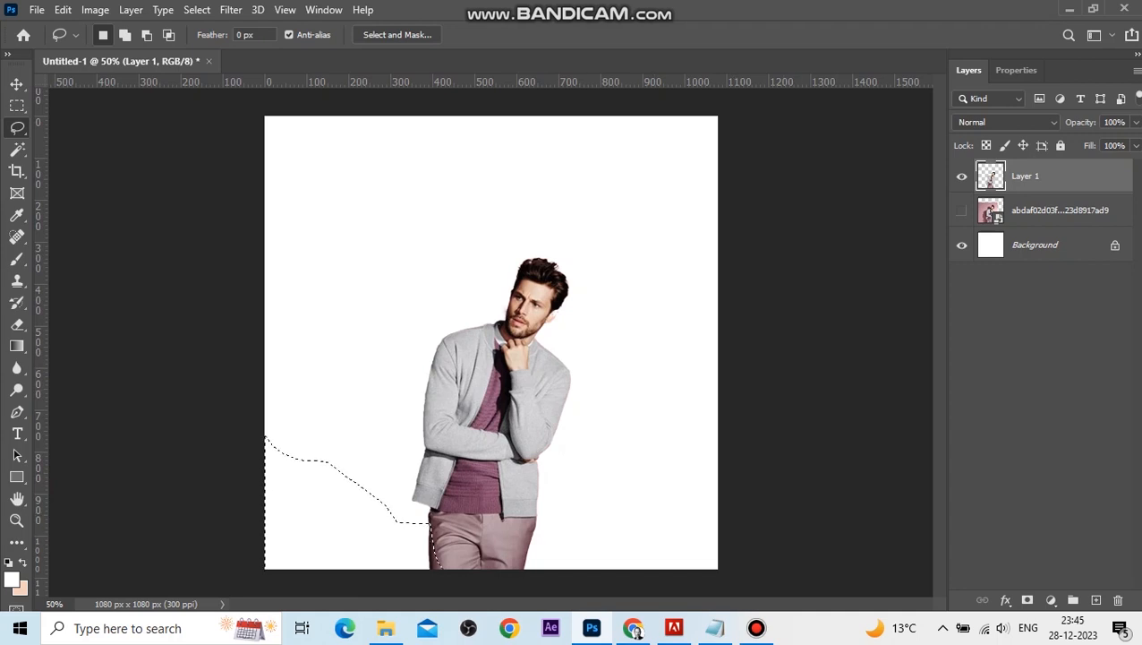
On a new layer placed beneath the model, fill the lasso selection with green.
{"action": "left_click", "coordinate": [1096, 600]}
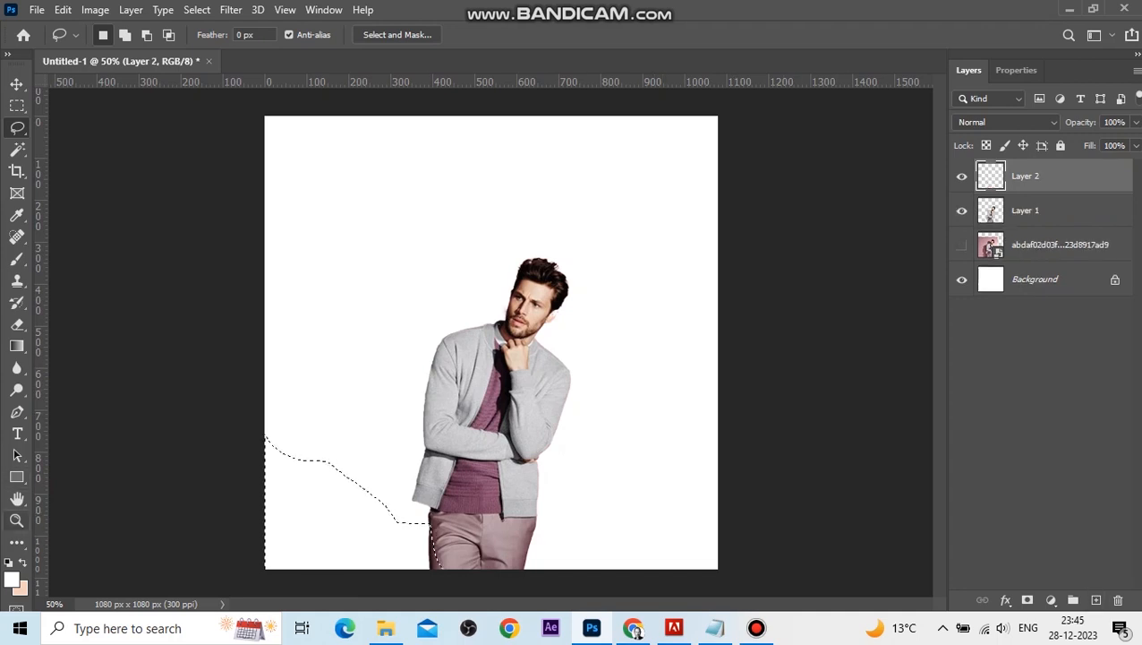
{"action": "left_click", "coordinate": [21, 589]}
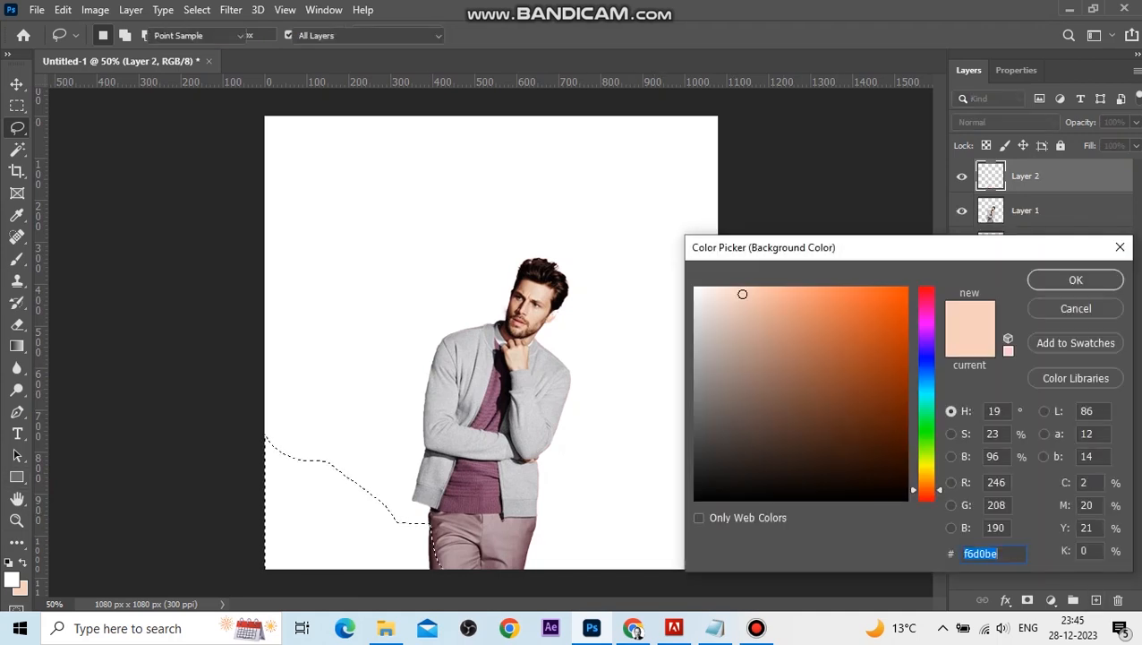
{"action": "left_click", "coordinate": [792, 317]}
{"action": "type", "text": "126f18"}
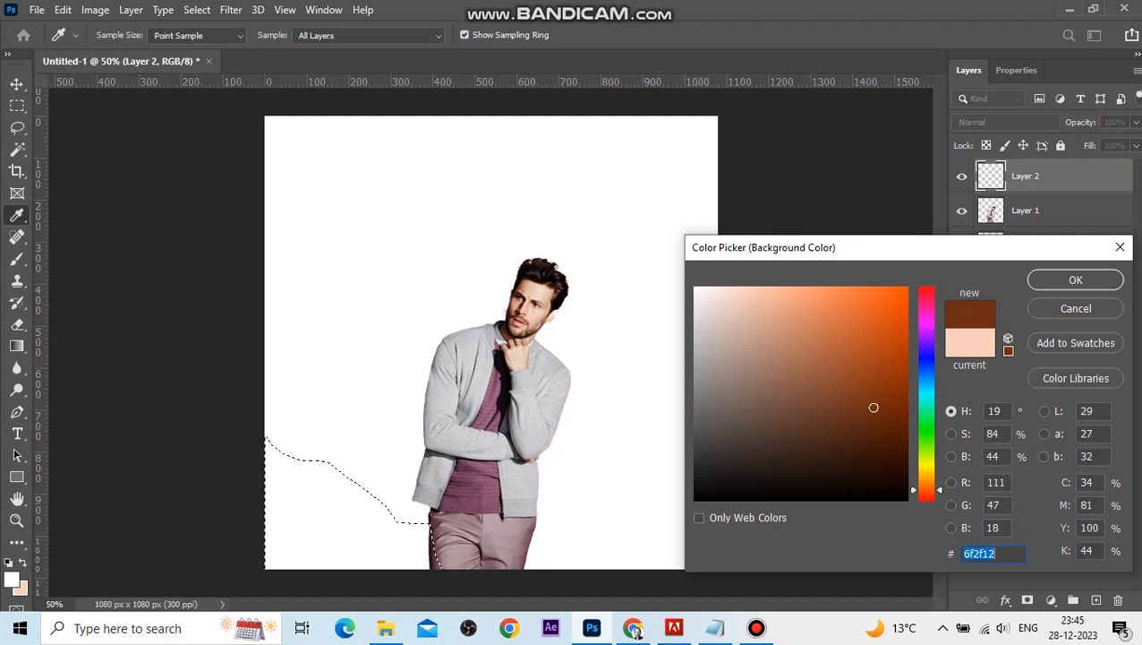
{"action": "mouse_move", "coordinate": [927, 427]}
{"action": "left_mouse_down"}
{"action": "mouse_move", "coordinate": [926, 452]}
{"action": "mouse_move", "coordinate": [926, 417]}
{"action": "left_mouse_up"}
{"action": "left_click", "coordinate": [848, 301]}
{"action": "left_click", "coordinate": [1076, 279]}
{"action": "key", "text": "ctrl+BackSpace"}
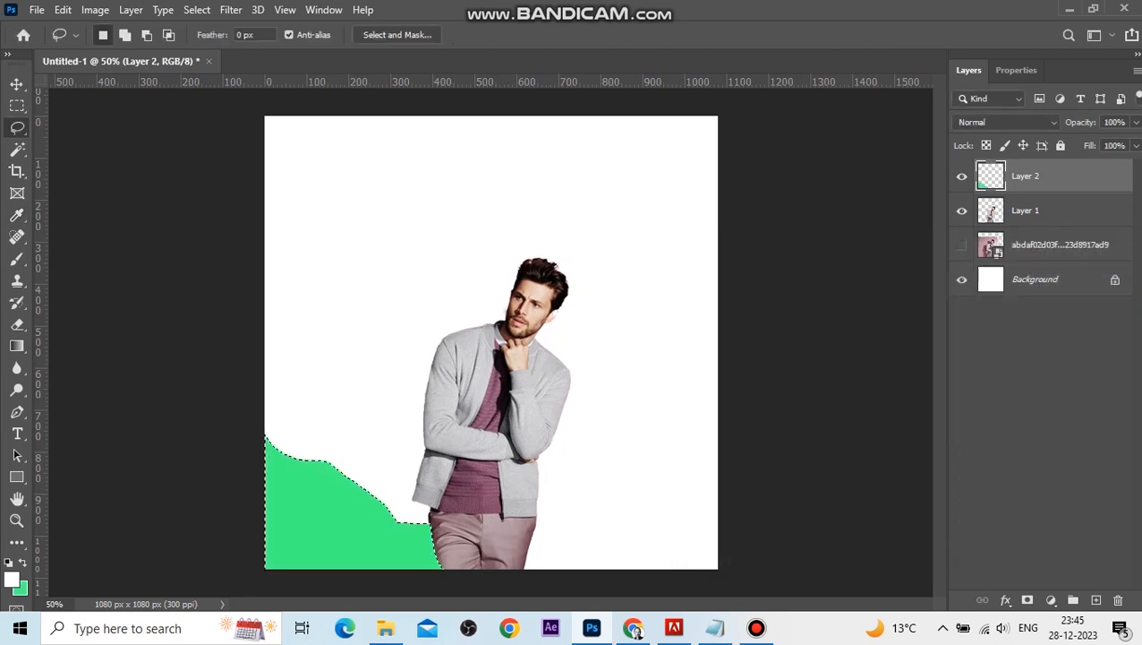
{"action": "key", "text": "ctrl+d"}
{"action": "key", "text": "ctrl+bracketleft"}
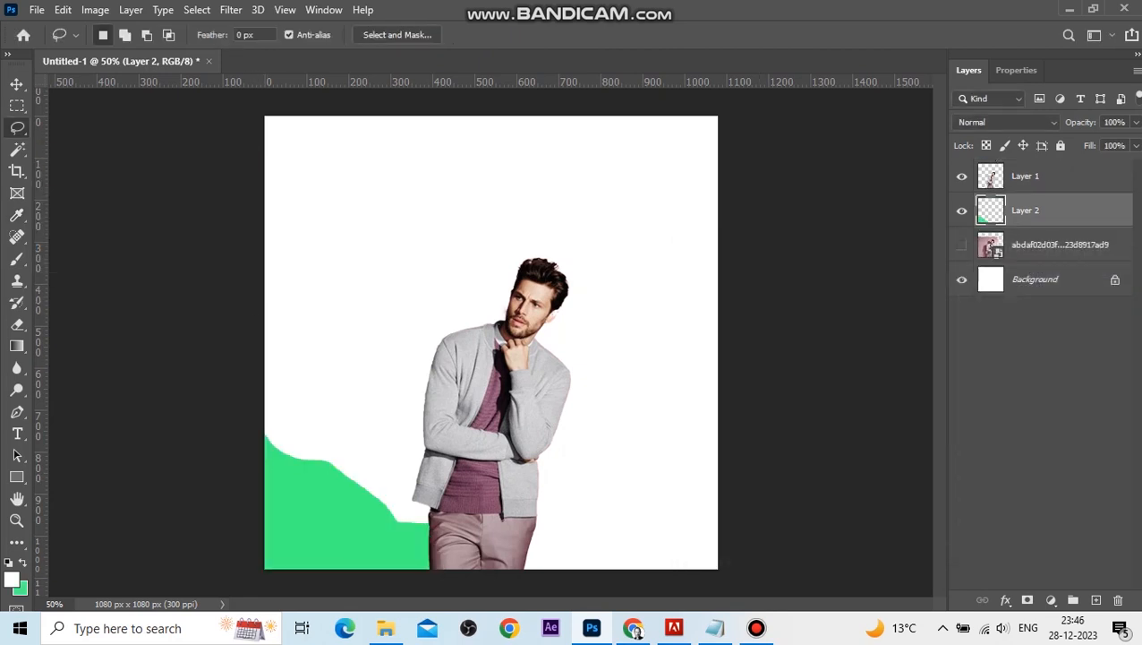
On another new layer, lasso a smaller wave in the lower-left corner and fill it with yellow-green.
{"action": "key", "text": "ctrl+shift+alt+n"}
{"action": "mouse_move", "coordinate": [267, 465]}
{"action": "left_mouse_down"}
{"action": "mouse_move", "coordinate": [376, 535]}
{"action": "mouse_move", "coordinate": [357, 562]}
{"action": "mouse_move", "coordinate": [330, 564]}
{"action": "mouse_move", "coordinate": [266, 463]}
{"action": "mouse_move", "coordinate": [349, 506]}
{"action": "mouse_move", "coordinate": [402, 557]}
{"action": "mouse_move", "coordinate": [270, 567]}
{"action": "mouse_move", "coordinate": [266, 462]}
{"action": "left_mouse_up"}
{"action": "left_click", "coordinate": [20, 588]}
{"action": "left_click_drag", "start_coordinate": [926, 451], "coordinate": [926, 458]}
{"action": "left_click", "coordinate": [1076, 280]}
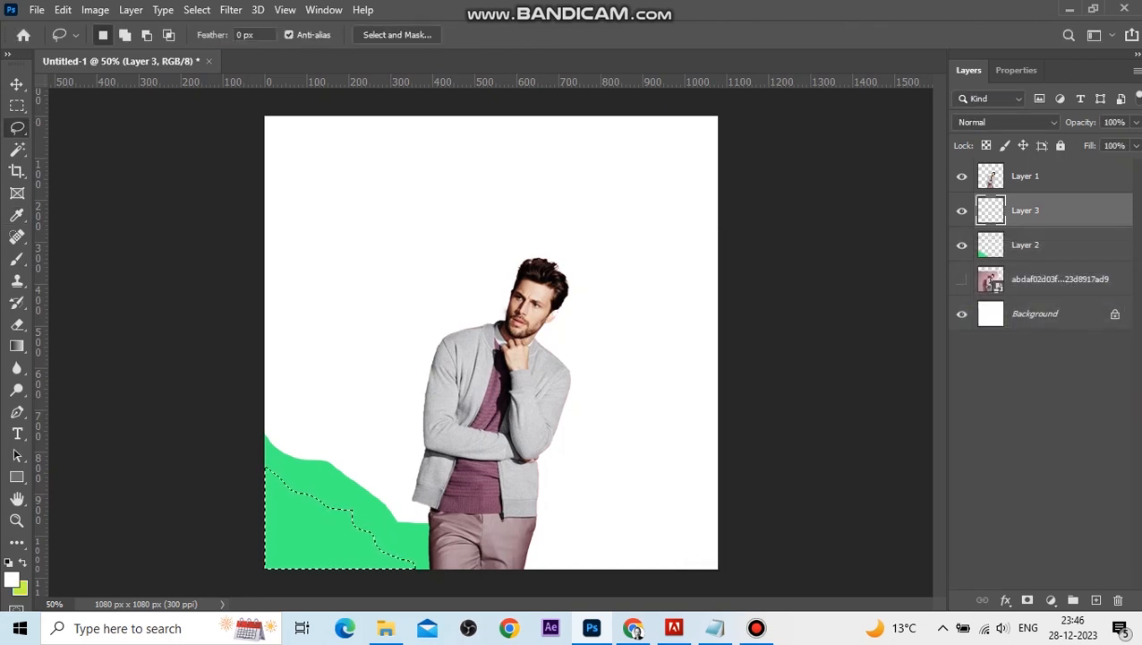
{"action": "key", "text": "ctrl+BackSpace"}
{"action": "key", "text": "ctrl+d"}
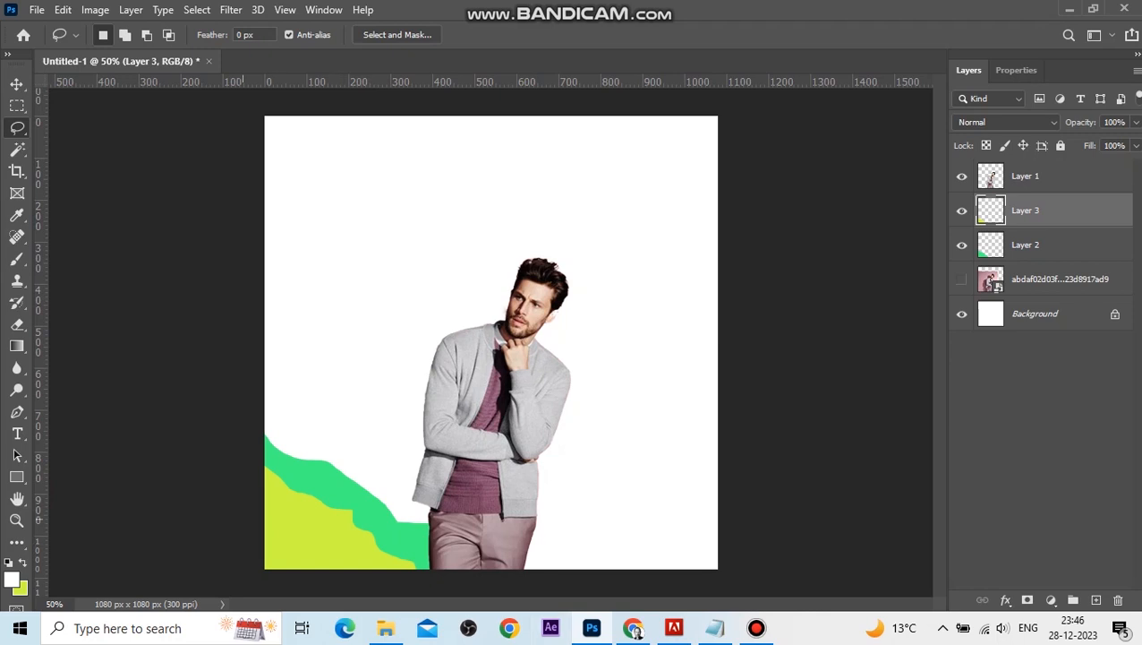
On a further new layer, lasso a small corner shape and fill it with orange.
{"action": "mouse_move", "coordinate": [265, 524]}
{"action": "left_mouse_down"}
{"action": "mouse_move", "coordinate": [358, 568]}
{"action": "mouse_move", "coordinate": [263, 569]}
{"action": "mouse_move", "coordinate": [264, 525]}
{"action": "left_mouse_up"}
{"action": "left_click", "coordinate": [1096, 600]}
{"action": "left_click", "coordinate": [21, 588]}
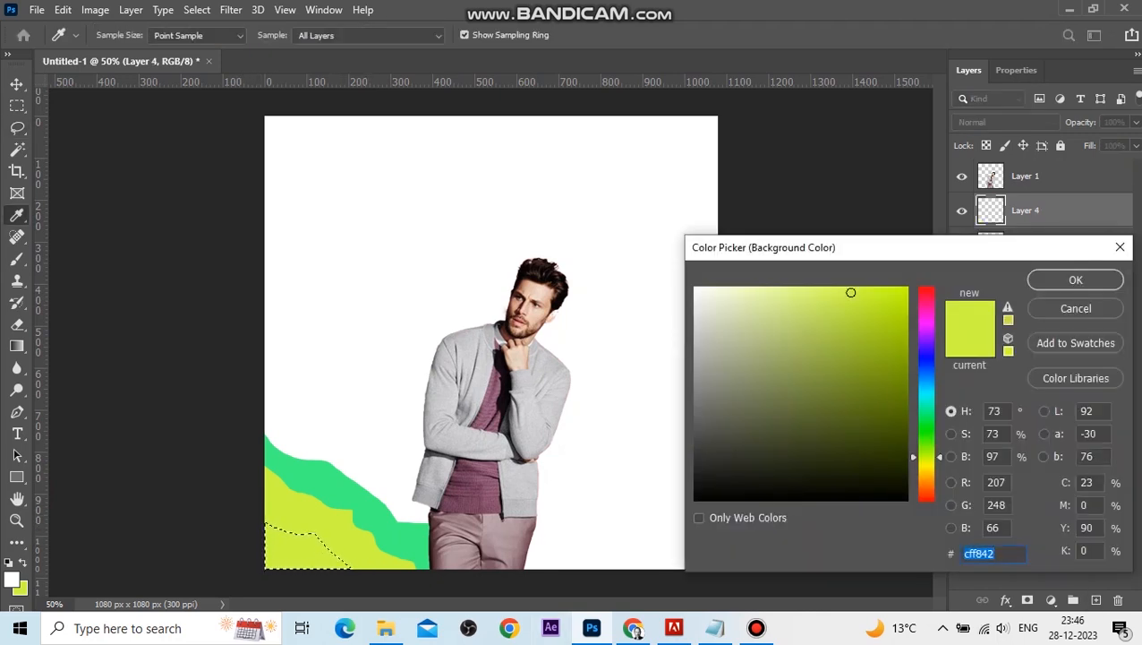
{"action": "left_click_drag", "start_coordinate": [926, 480], "coordinate": [927, 492]}
{"action": "key", "text": "Return"}
{"action": "key", "text": "ctrl+BackSpace"}
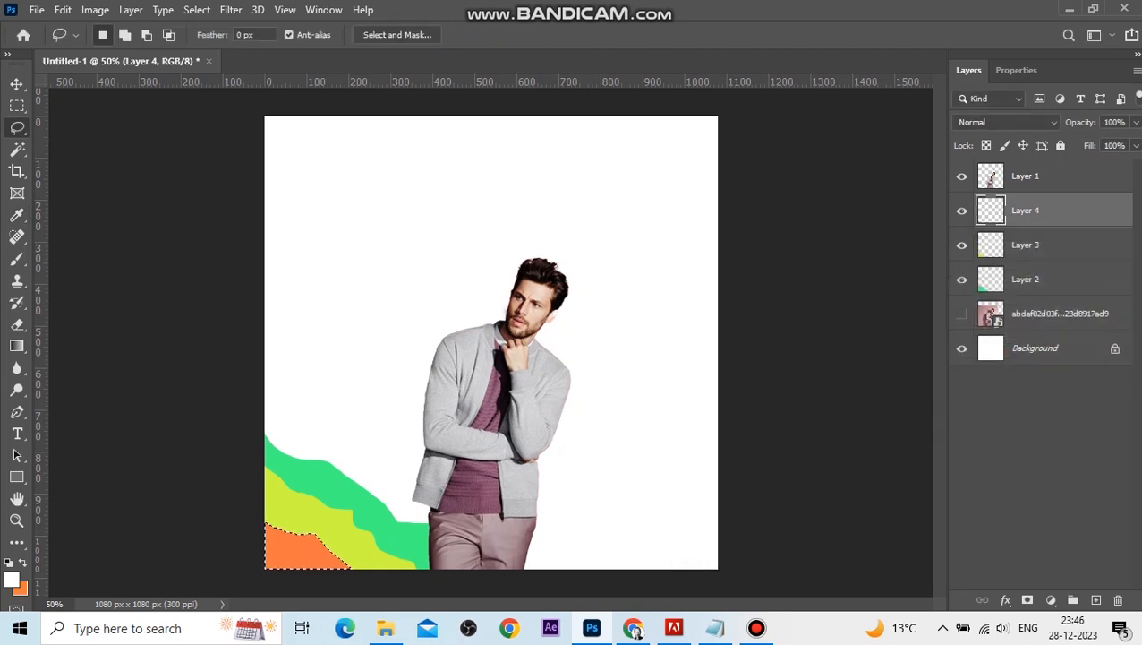
{"action": "key", "text": "ctrl+d"}
Duplicate the three colored wave layers.
{"action": "key", "text": "v"}
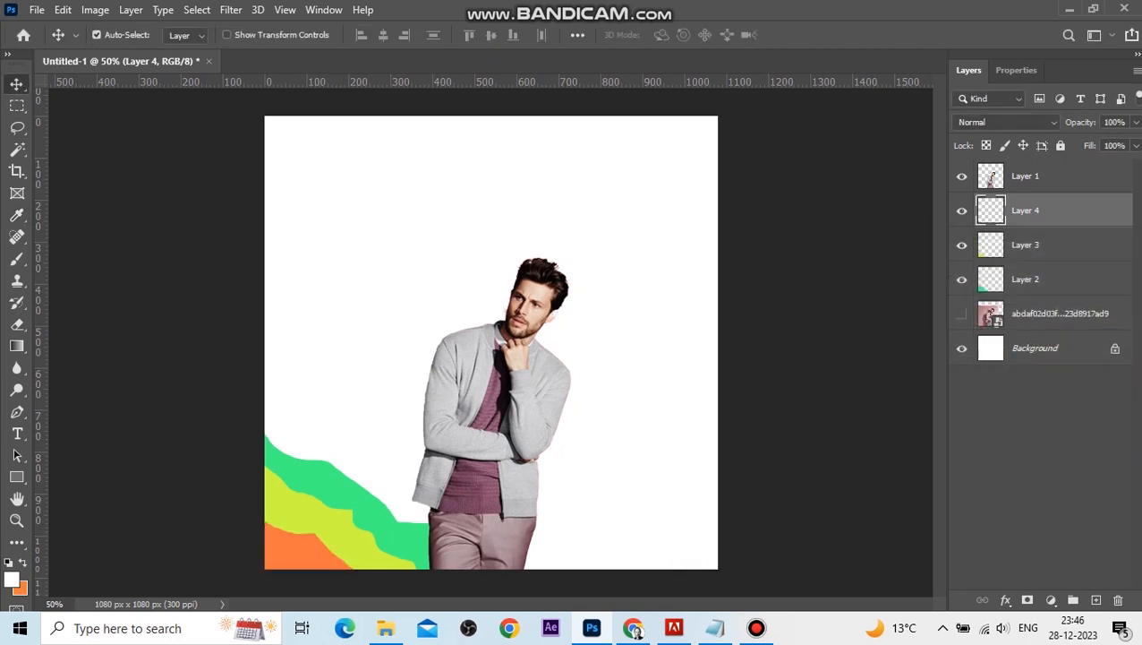
{"action": "left_click", "coordinate": [1043, 279], "text": "shift"}
{"action": "key", "text": "ctrl+j"}
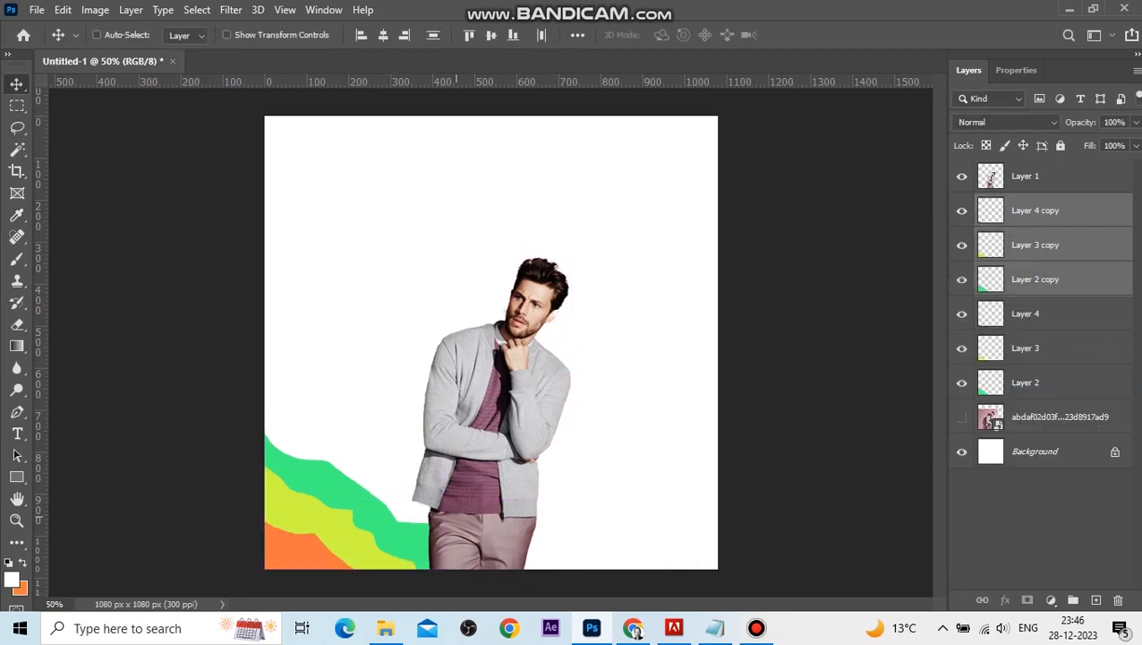
Move the duplicated waves to the lower-right corner, flip them horizontally, and resize them to fit.
{"action": "key", "text": "ctrl+t"}
{"action": "left_click_drag", "start_coordinate": [328, 470], "coordinate": [600, 470]}
{"action": "right_click", "coordinate": [594, 201]}
{"action": "right_click", "coordinate": [636, 195]}
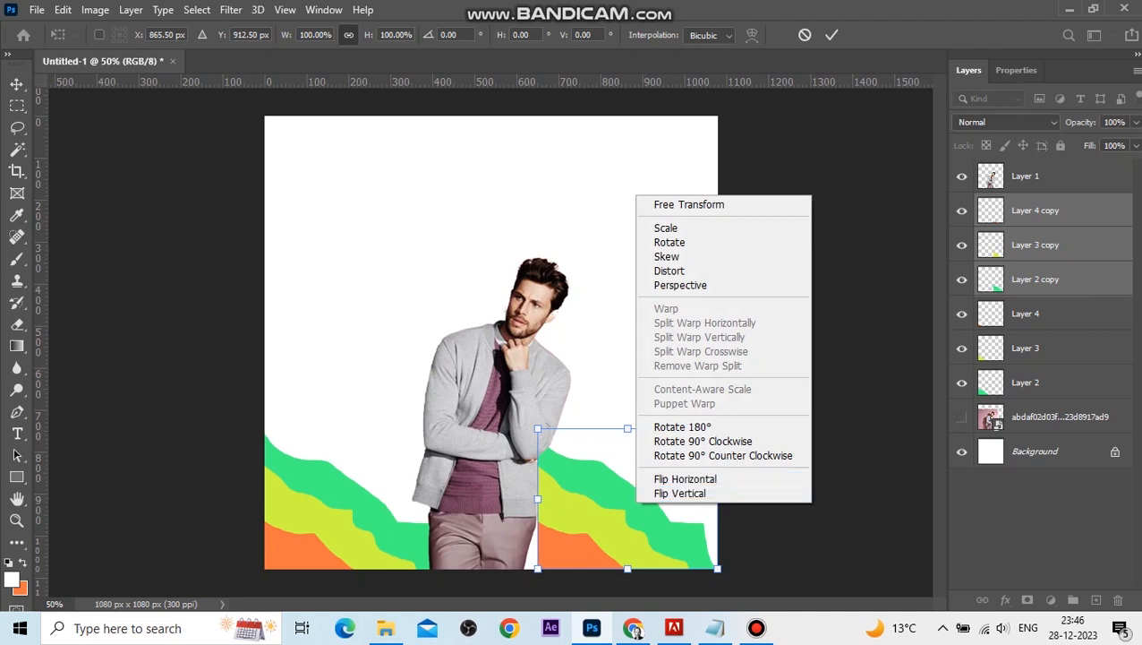
{"action": "left_click", "coordinate": [685, 479]}
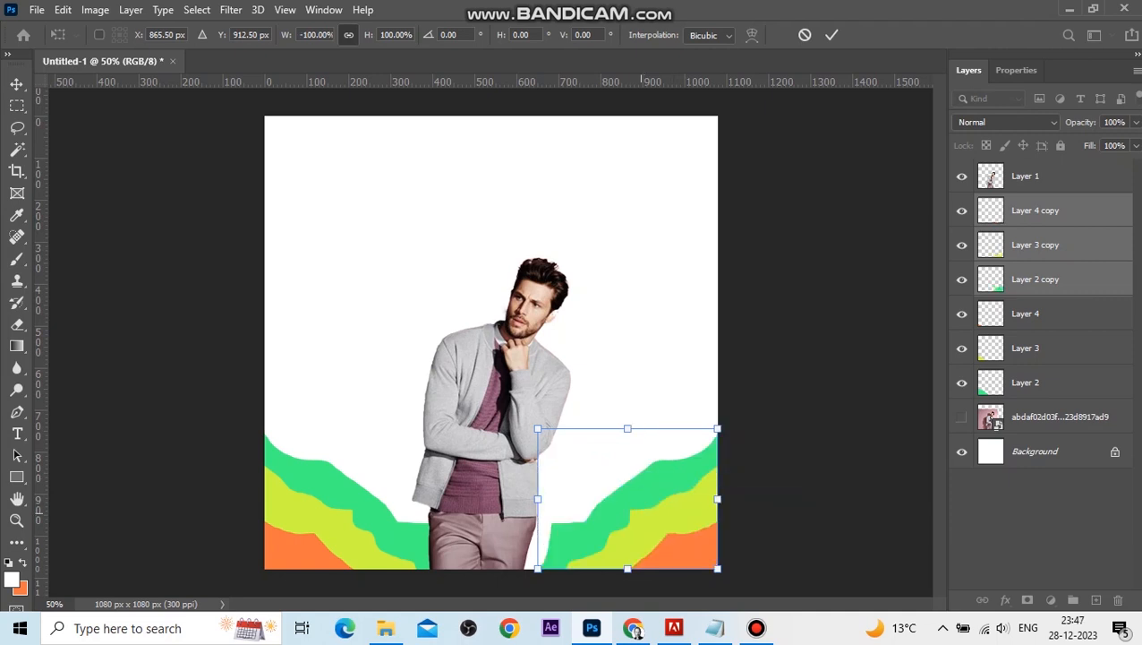
{"action": "left_click_drag", "start_coordinate": [634, 513], "coordinate": [612, 513]}
{"action": "left_click_drag", "start_coordinate": [696, 568], "coordinate": [760, 619]}
{"action": "left_click_drag", "start_coordinate": [661, 550], "coordinate": [646, 514]}
{"action": "key", "text": "Return"}
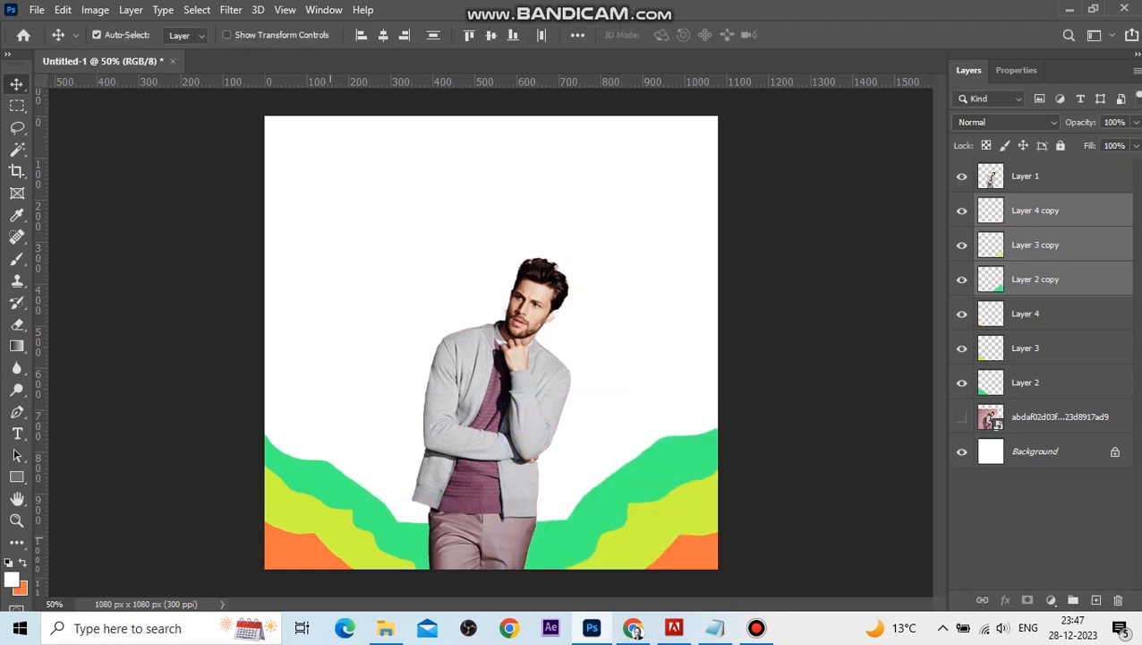
Select all six wave layers and enlarge them together to about 117%.
{"action": "left_click", "coordinate": [354, 538], "text": "shift"}
{"action": "left_click", "coordinate": [1038, 382]}
{"action": "left_click", "coordinate": [1039, 210], "text": "shift"}
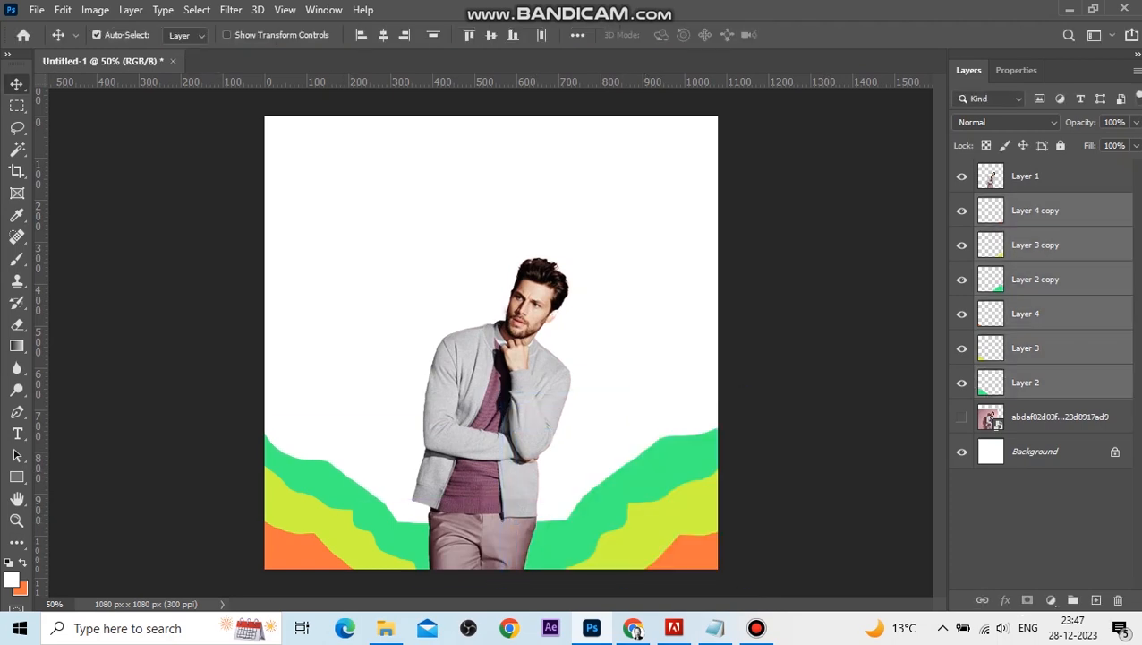
{"action": "key", "text": "ctrl+t"}
{"action": "left_click_drag", "start_coordinate": [264, 392], "coordinate": [184, 360]}
{"action": "left_click_drag", "start_coordinate": [335, 490], "coordinate": [405, 450]}
{"action": "key", "text": "Return"}
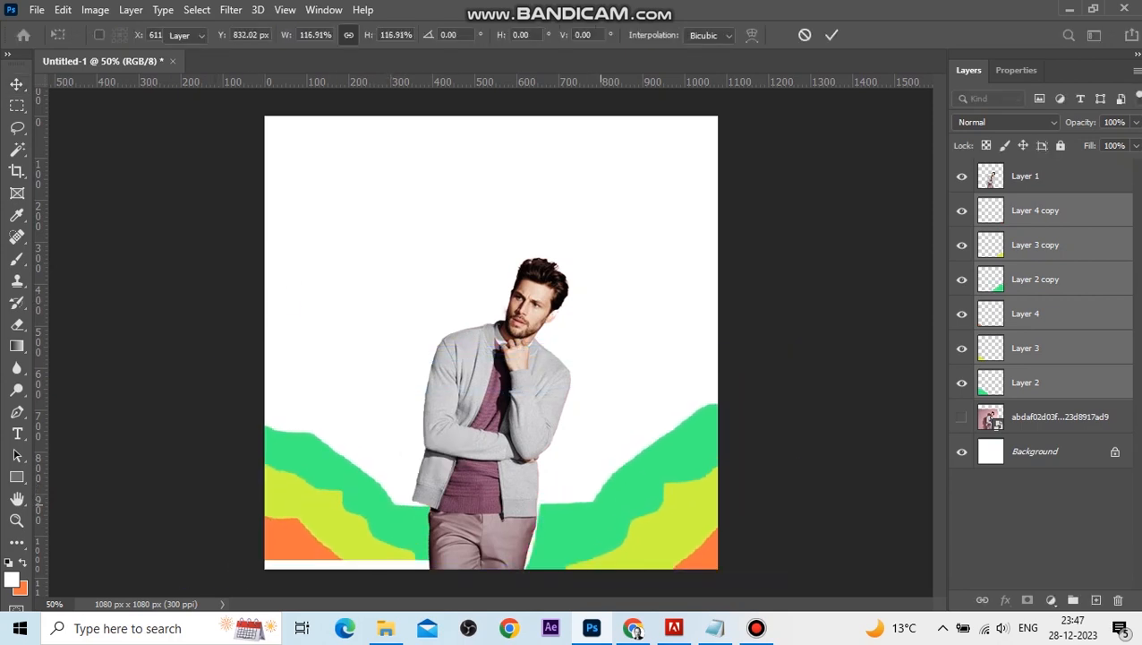
Nudge the right-side wave copies three steps to the left.
{"action": "left_click", "coordinate": [1026, 176]}
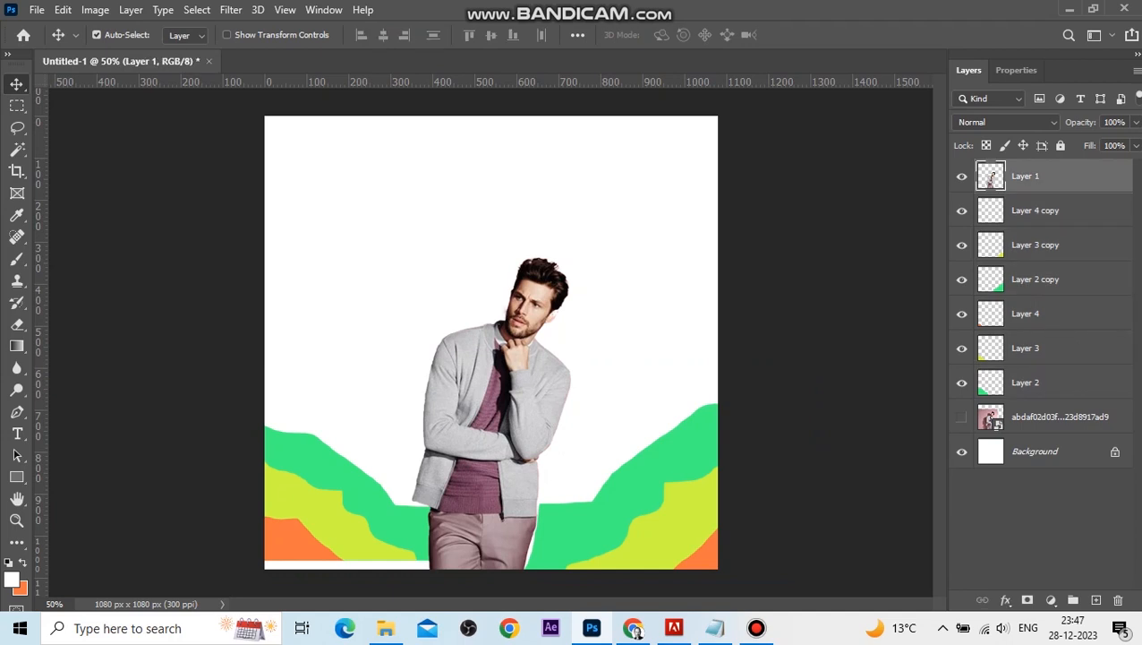
{"action": "left_click", "coordinate": [1035, 279], "text": "shift"}
{"action": "left_click", "coordinate": [1035, 210]}
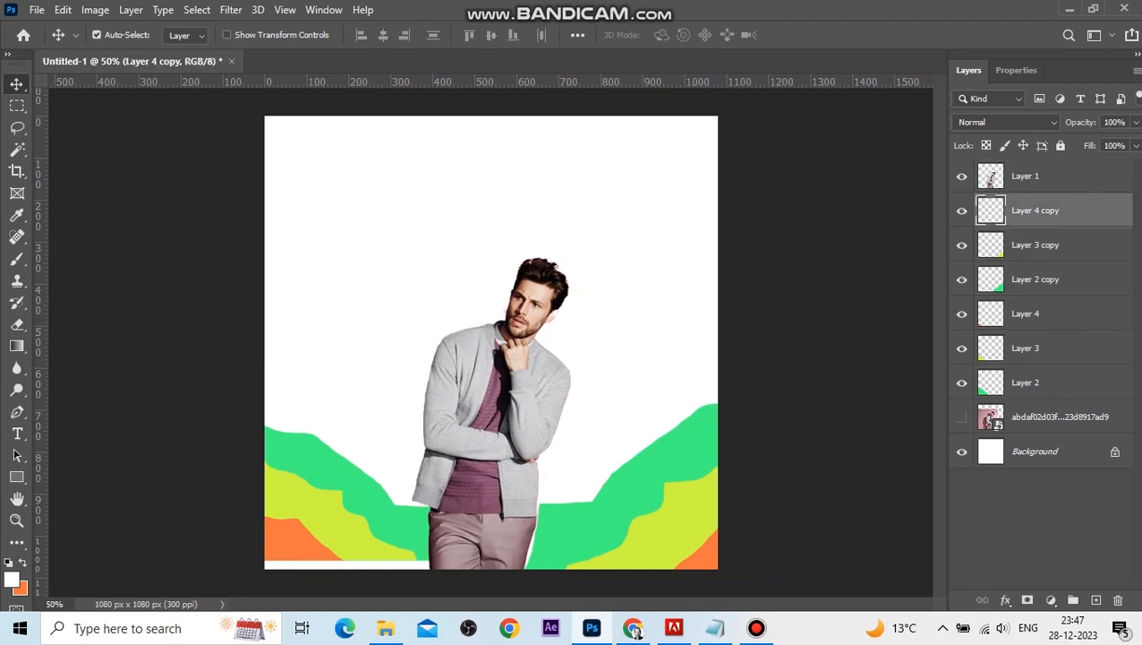
{"action": "left_click", "coordinate": [1035, 279], "text": "shift"}
{"action": "key", "text": "Left"}
{"action": "key", "text": "Left"}
{"action": "key", "text": "Left"}
{"action": "key", "text": "Left"}
{"action": "key", "text": "Left"}
{"action": "key", "text": "Left"}
{"action": "key", "text": "Left"}
{"action": "key", "text": "Left"}
{"action": "key", "text": "Left"}
{"action": "key", "text": "Left"}
{"action": "key", "text": "Left"}
{"action": "key", "text": "Left"}
{"action": "key", "text": "Left"}
{"action": "key", "text": "Left"}
{"action": "key", "text": "Left"}
{"action": "key", "text": "Left"}
{"action": "key", "text": "Left"}
{"action": "key", "text": "Left"}
{"action": "key", "text": "Left"}
{"action": "key", "text": "Left"}
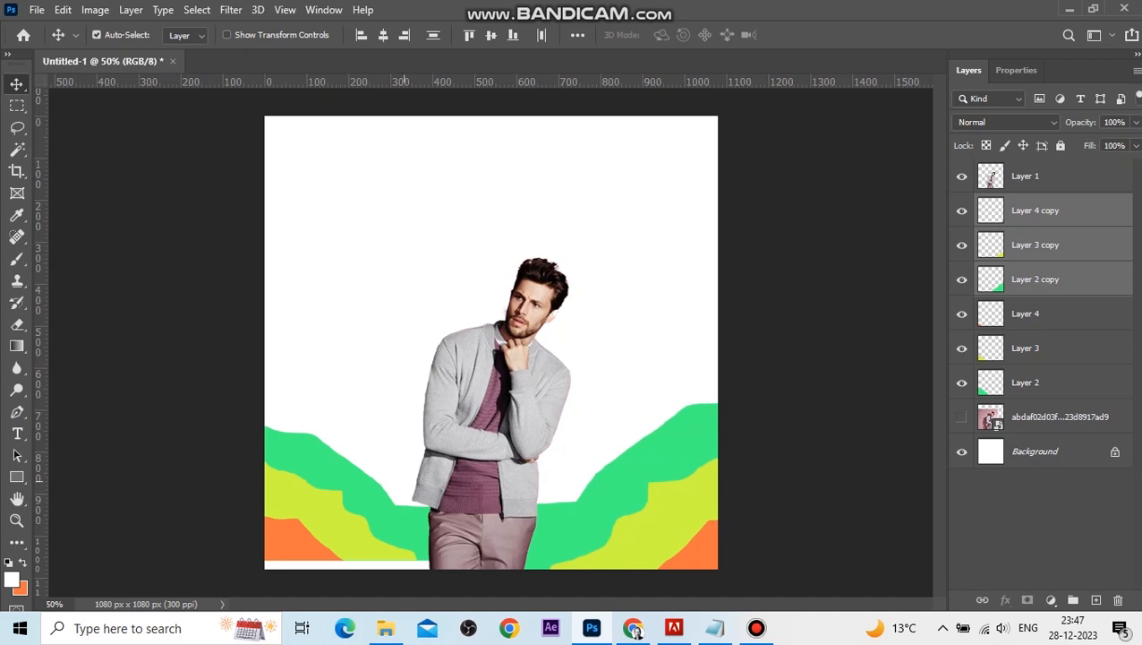
Nudge the left-side wave layers three steps right and six steps down.
{"action": "left_click", "coordinate": [1026, 313]}
{"action": "left_click", "coordinate": [1026, 383], "text": "shift"}
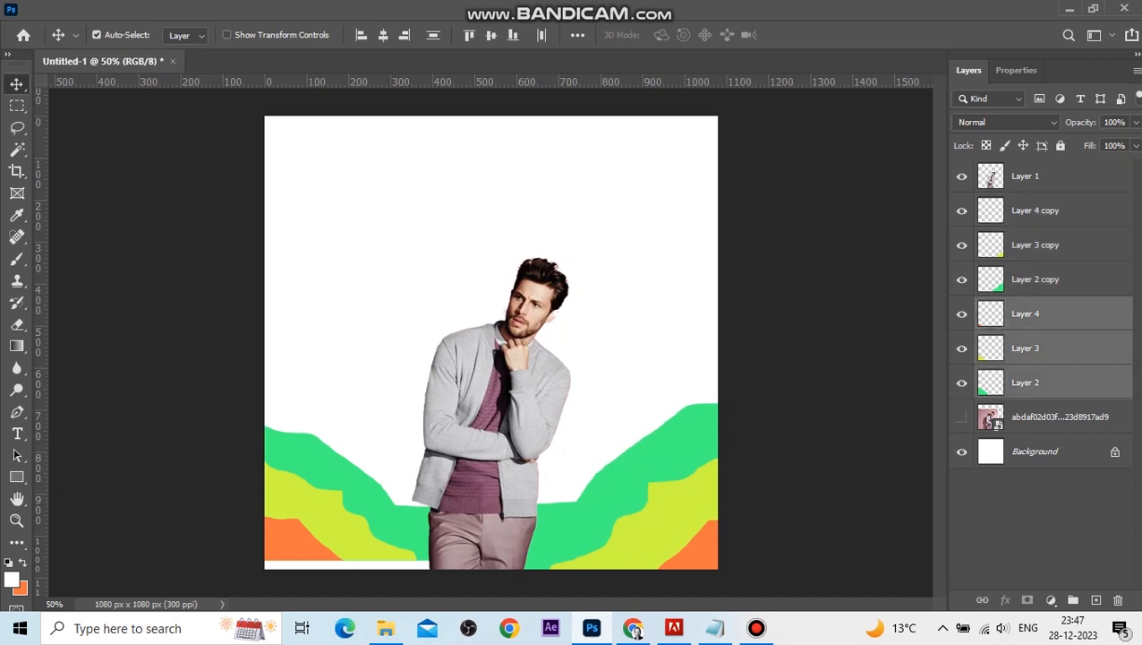
{"action": "key", "text": "Right"}
{"action": "key", "text": "Right"}
{"action": "key", "text": "Right"}
{"action": "key", "text": "Right"}
{"action": "key", "text": "Right"}
{"action": "key", "text": "Right"}
{"action": "key", "text": "Right"}
{"action": "key", "text": "Right"}
{"action": "key", "text": "Right"}
{"action": "key", "text": "Right"}
{"action": "key", "text": "Right"}
{"action": "key", "text": "Right"}
{"action": "key", "text": "Right"}
{"action": "key", "text": "Right"}
{"action": "key", "text": "Right"}
{"action": "key", "text": "Right"}
{"action": "key", "text": "Right"}
{"action": "key", "text": "Right"}
{"action": "key", "text": "Right"}
{"action": "key", "text": "Right"}
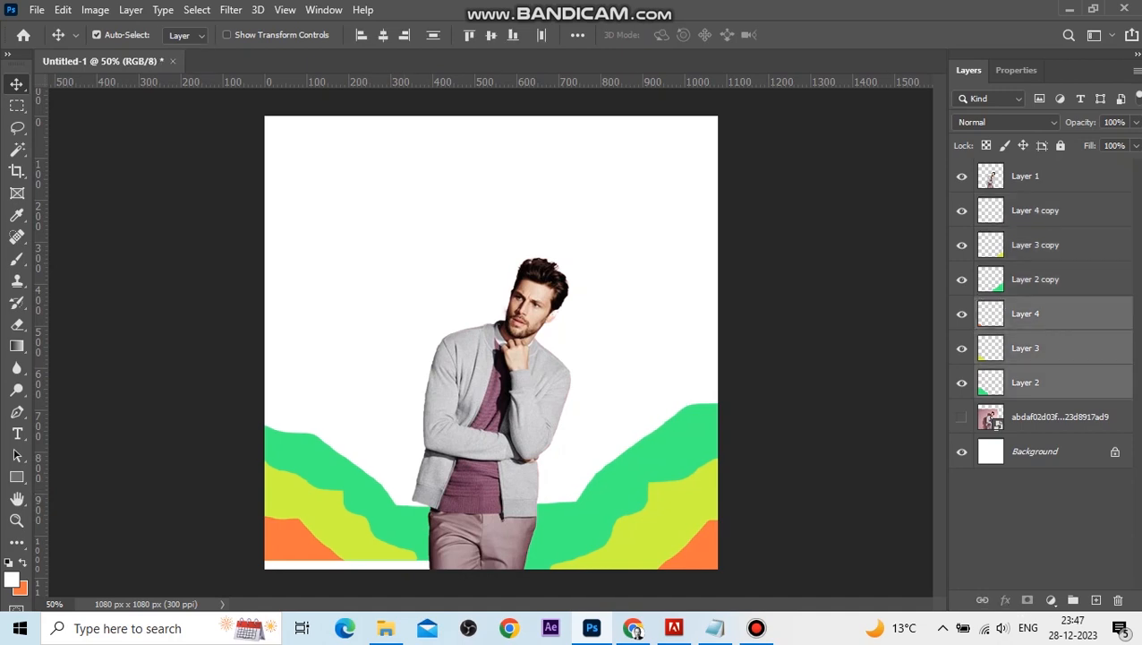
{"action": "key", "text": "Down"}
{"action": "key", "text": "Down"}
{"action": "key", "text": "Down"}
{"action": "key", "text": "Down"}
{"action": "key", "text": "Down"}
{"action": "key", "text": "Down"}
{"action": "key", "text": "Down"}
{"action": "key", "text": "Down"}
{"action": "key", "text": "Down"}
{"action": "key", "text": "Down"}
{"action": "key", "text": "Down"}
{"action": "key", "text": "Down"}
{"action": "key", "text": "Down"}
{"action": "key", "text": "Down"}
{"action": "key", "text": "Down"}
{"action": "key", "text": "Down"}
{"action": "key", "text": "Down"}
{"action": "key", "text": "Down"}
{"action": "key", "text": "Down"}
{"action": "key", "text": "Down"}
{"action": "key", "text": "Down"}
{"action": "key", "text": "Down"}
{"action": "key", "text": "Down"}
{"action": "key", "text": "Down"}
{"action": "key", "text": "Down"}
{"action": "key", "text": "Down"}
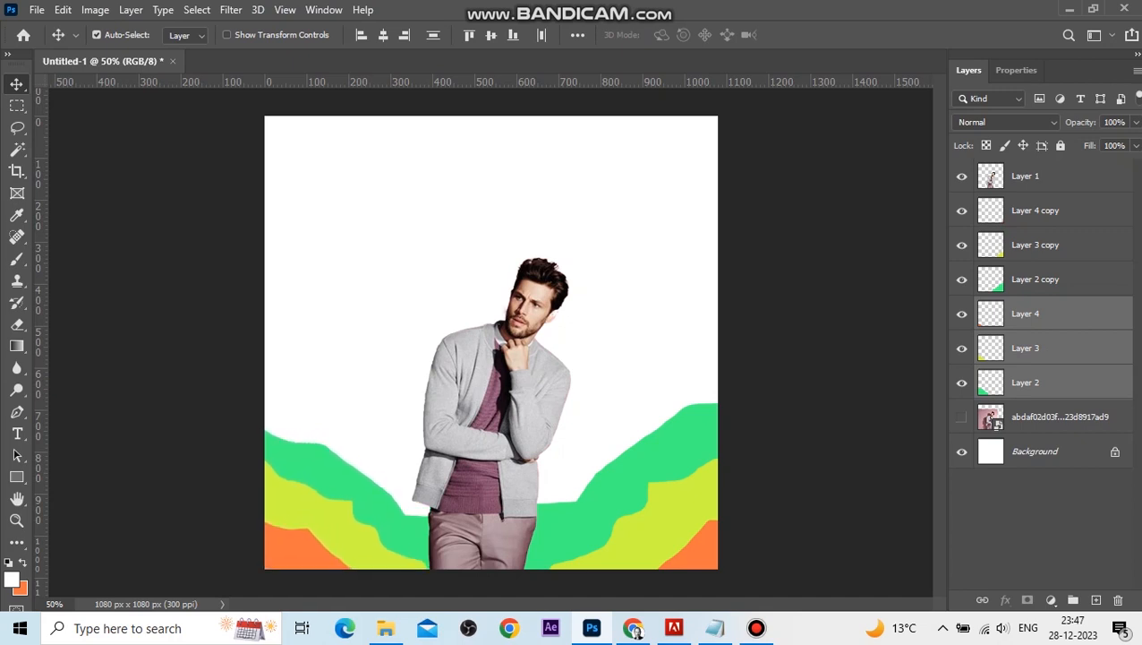
Start a new horizontal text layer near the top centre of the canvas.
{"action": "left_click", "coordinate": [854, 432]}
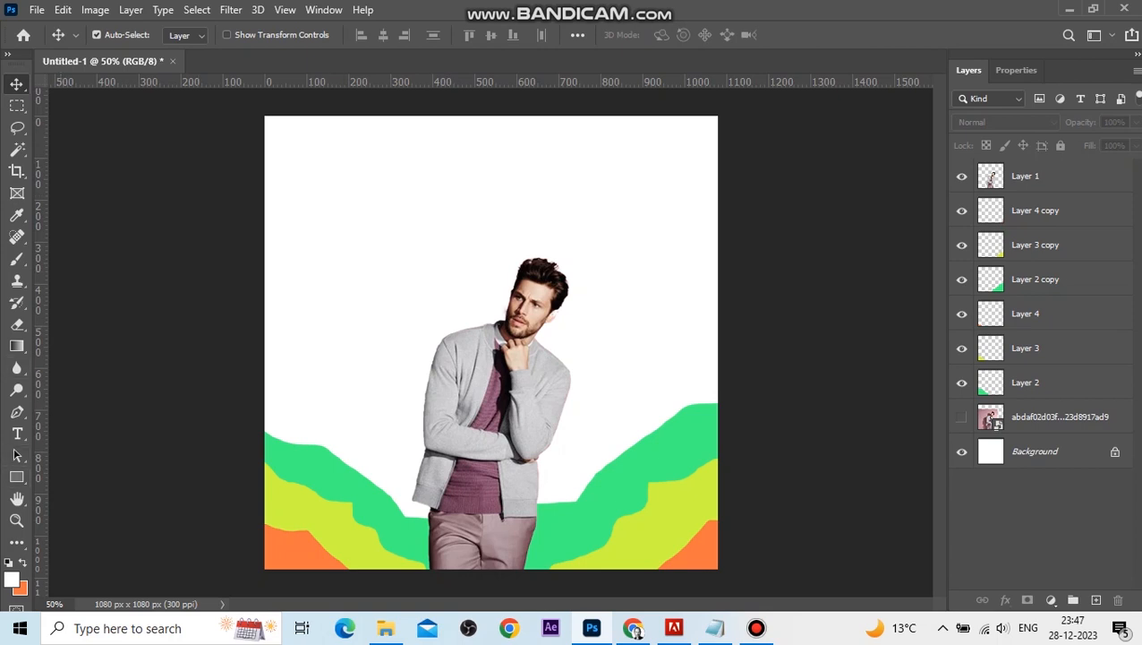
{"action": "left_click", "coordinate": [17, 433]}
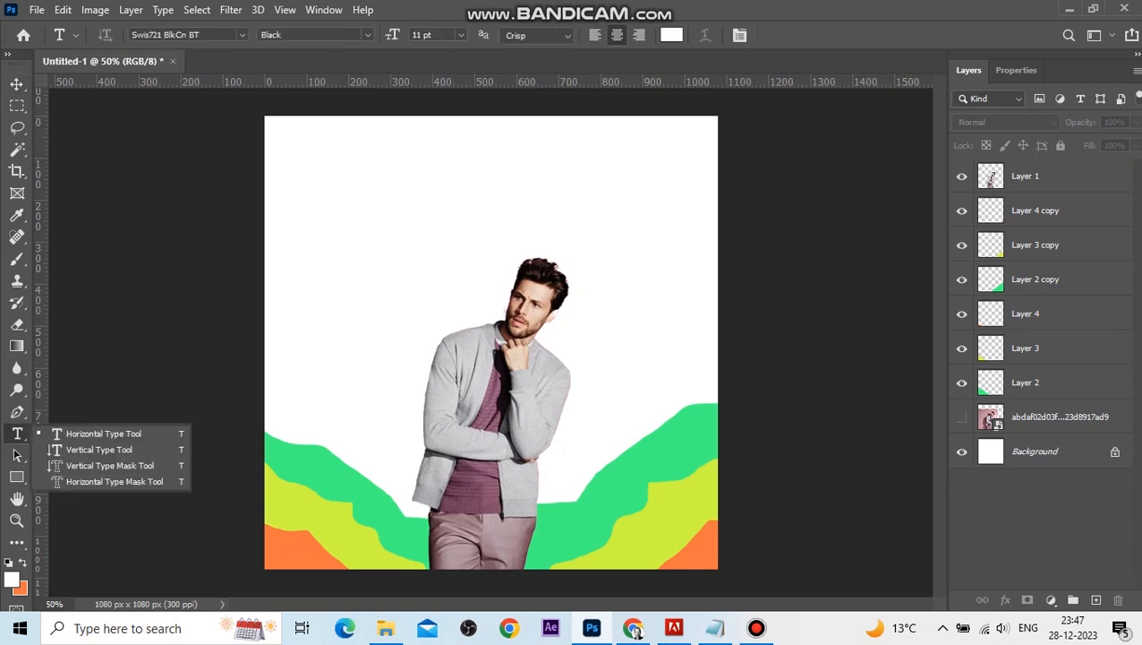
{"action": "left_click", "coordinate": [461, 173]}
{"action": "left_click", "coordinate": [461, 173]}
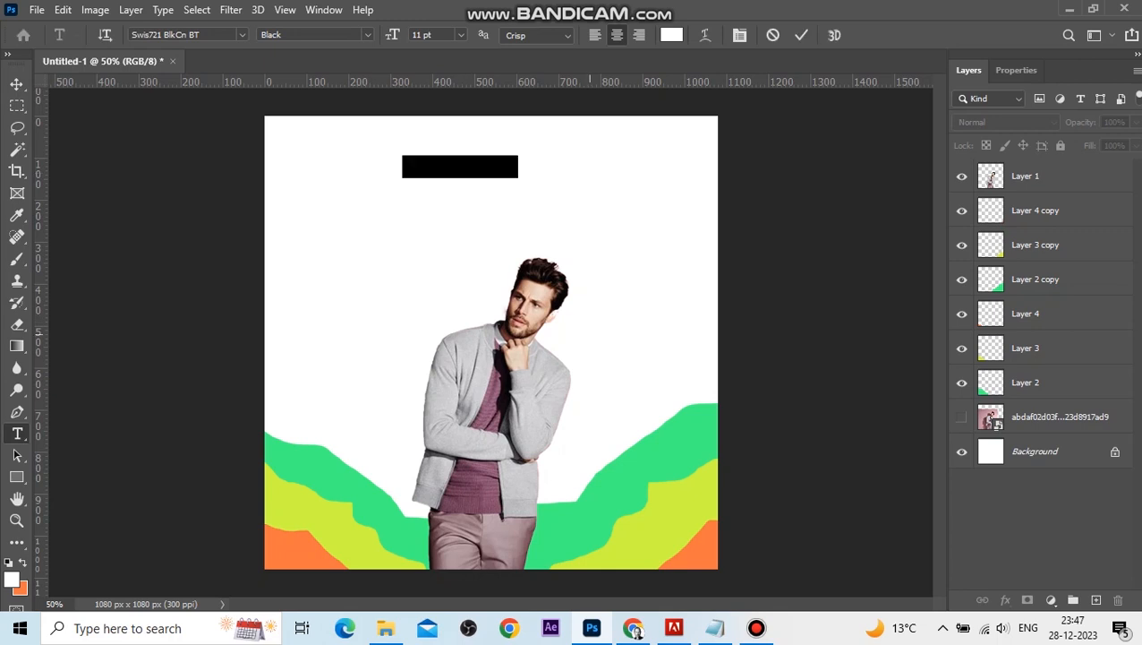
Copy the word "fashion" from the Notepad text and paste it into the new text layer.
{"action": "left_click", "coordinate": [716, 629]}
{"action": "left_click_drag", "start_coordinate": [762, 584], "coordinate": [788, 350]}
{"action": "double_click", "coordinate": [758, 387]}
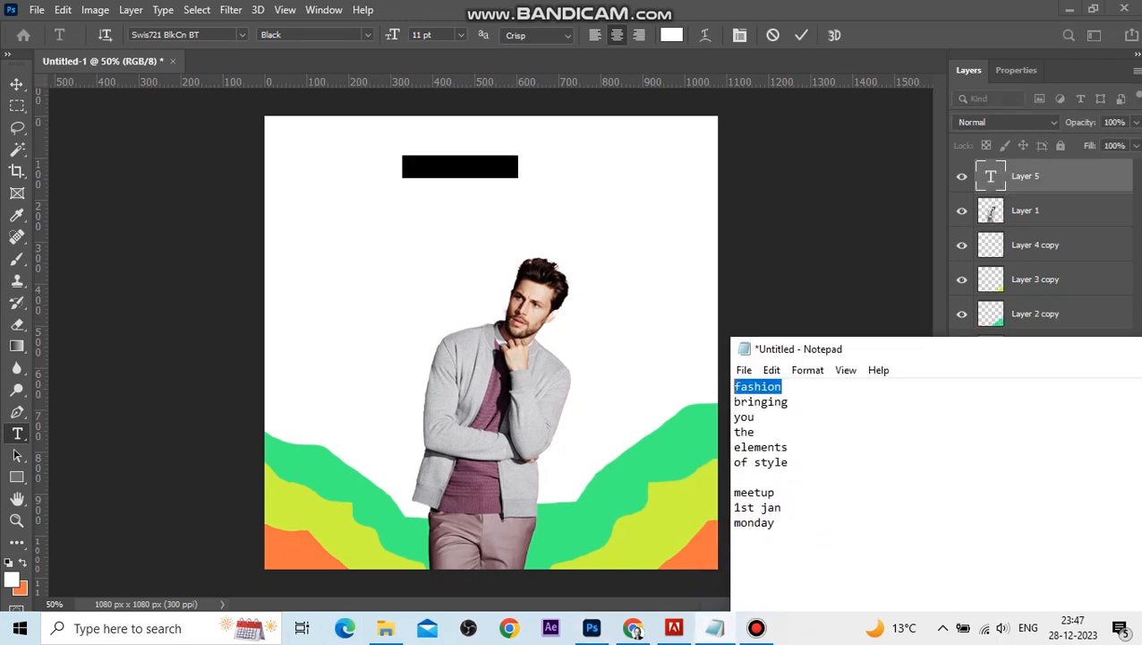
{"action": "left_click", "coordinate": [462, 165]}
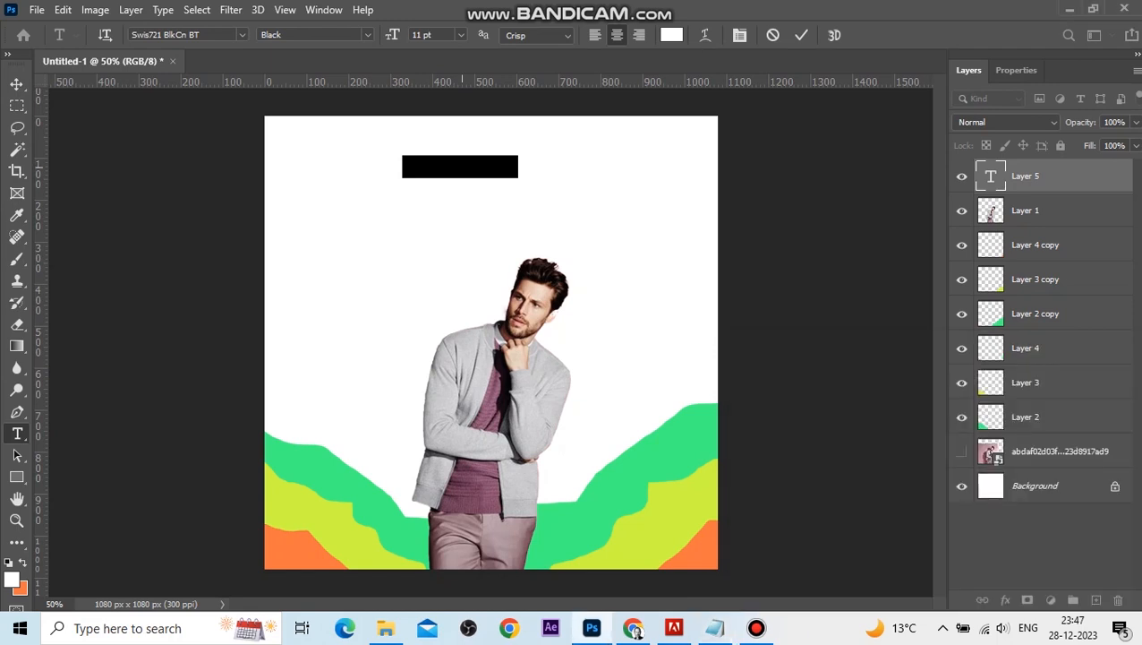
{"action": "key", "text": "ctrl+v"}
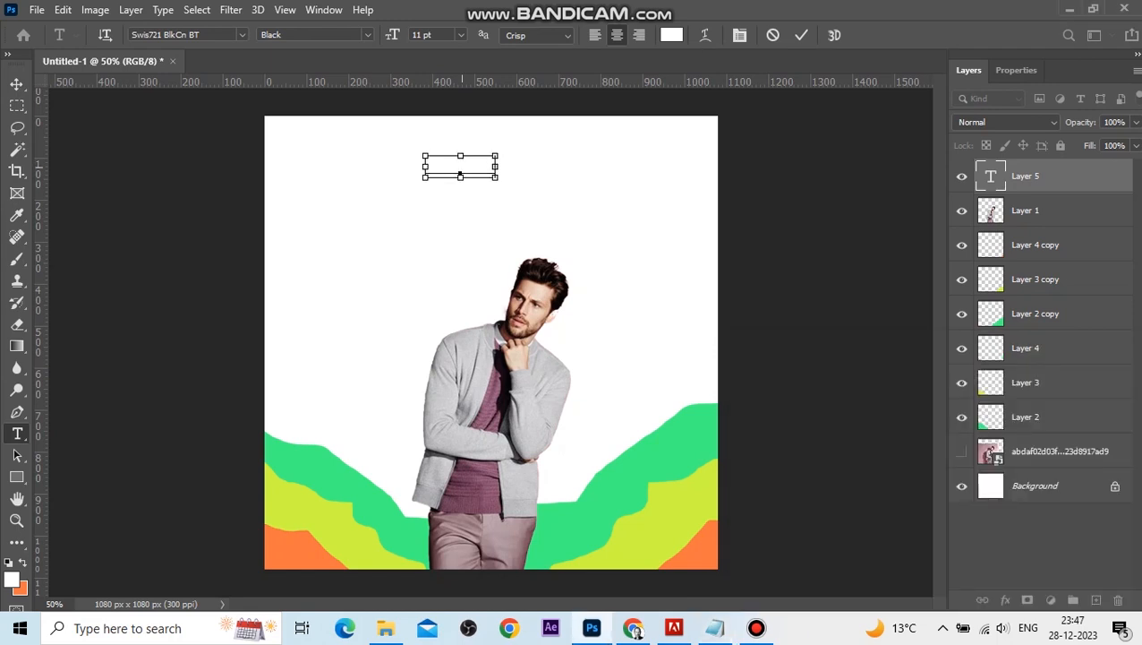
Set the whole text's colour to red ff0000 and commit the text.
{"action": "key", "text": "ctrl+a"}
{"action": "left_click", "coordinate": [671, 35]}
{"action": "left_click_drag", "start_coordinate": [844, 351], "coordinate": [908, 287]}
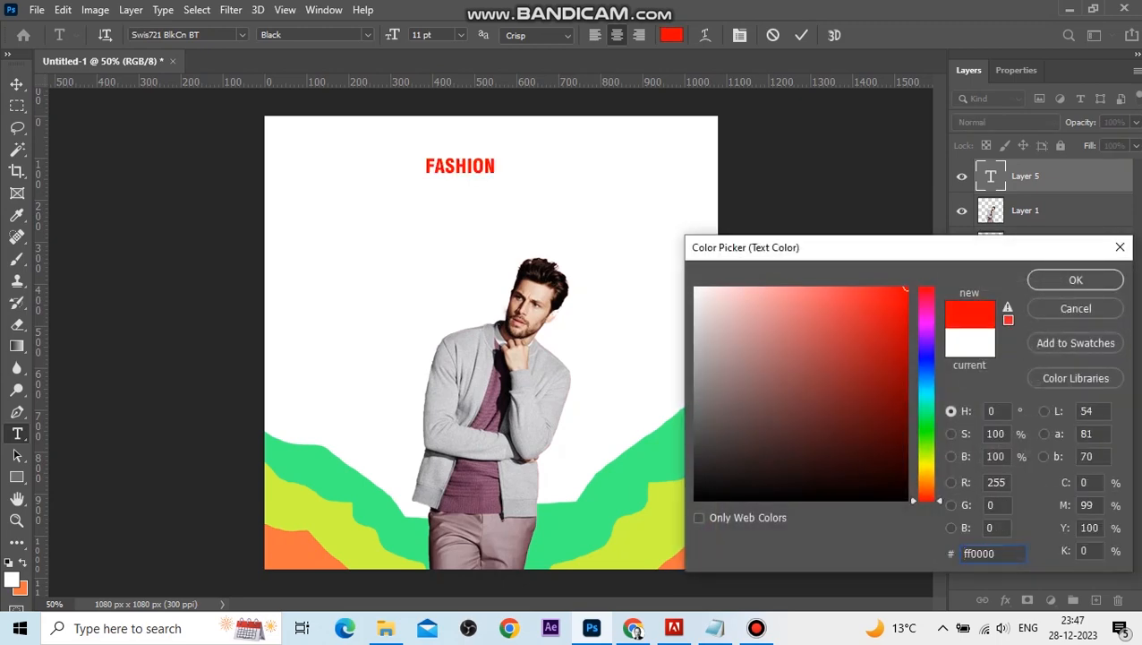
{"action": "left_click", "coordinate": [1075, 279]}
{"action": "key", "text": "ctrl+Return"}
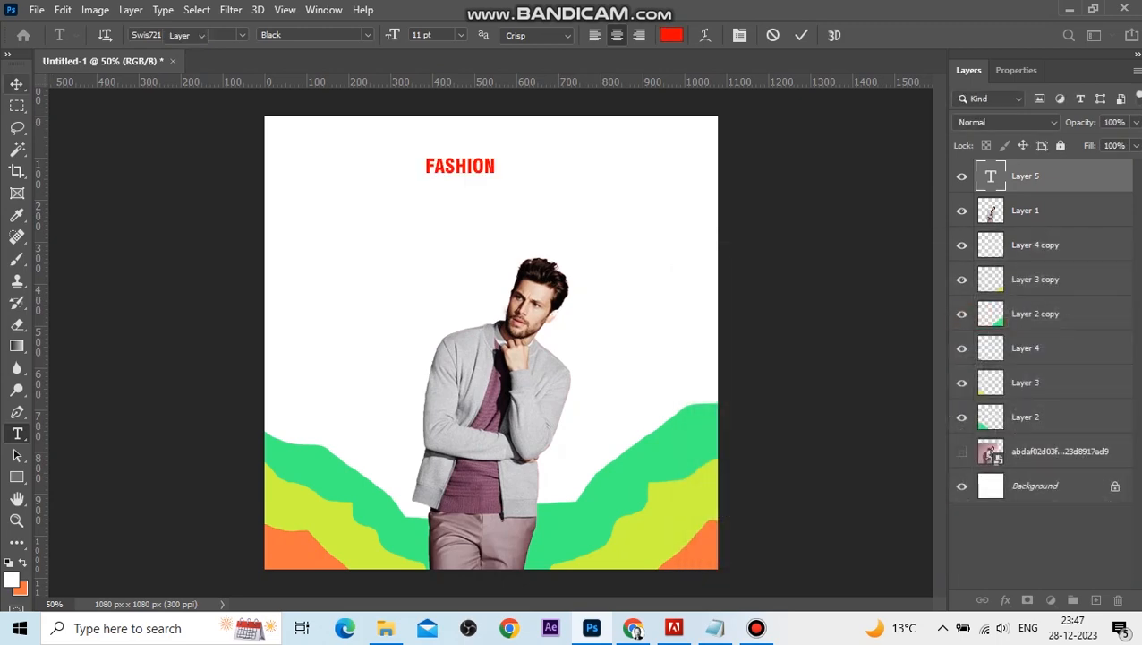
Rotate the FASHION text 90° and enlarge it to run vertically down the centre over the model.
{"action": "left_click", "coordinate": [16, 84]}
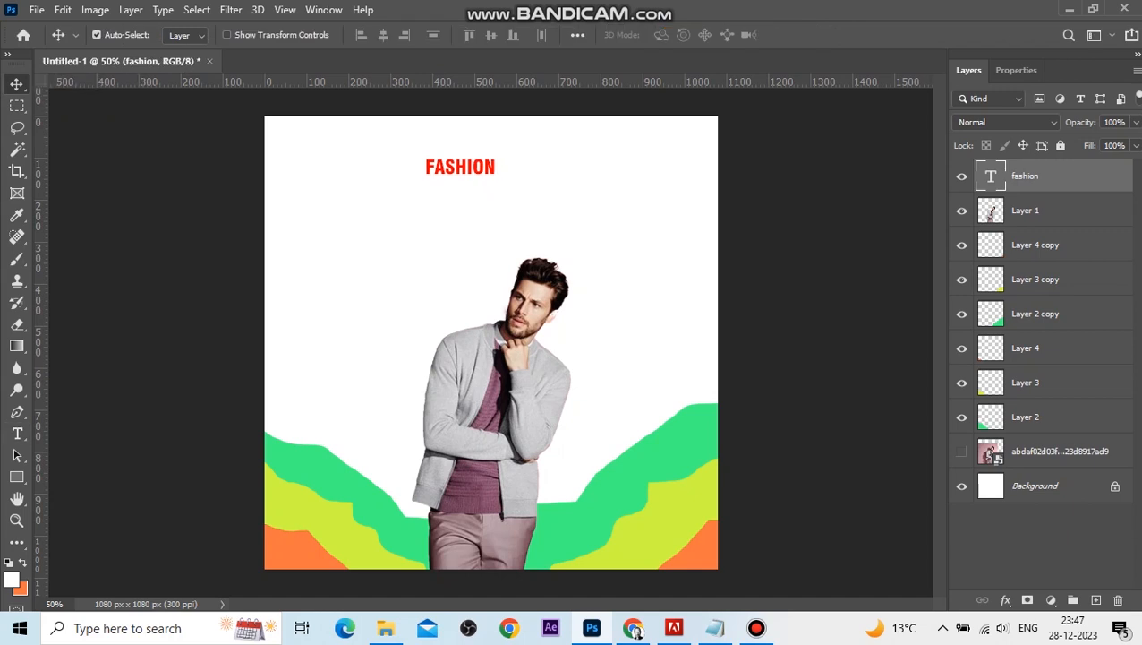
{"action": "left_click_drag", "start_coordinate": [490, 165], "coordinate": [493, 165]}
{"action": "key", "text": "ctrl+t"}
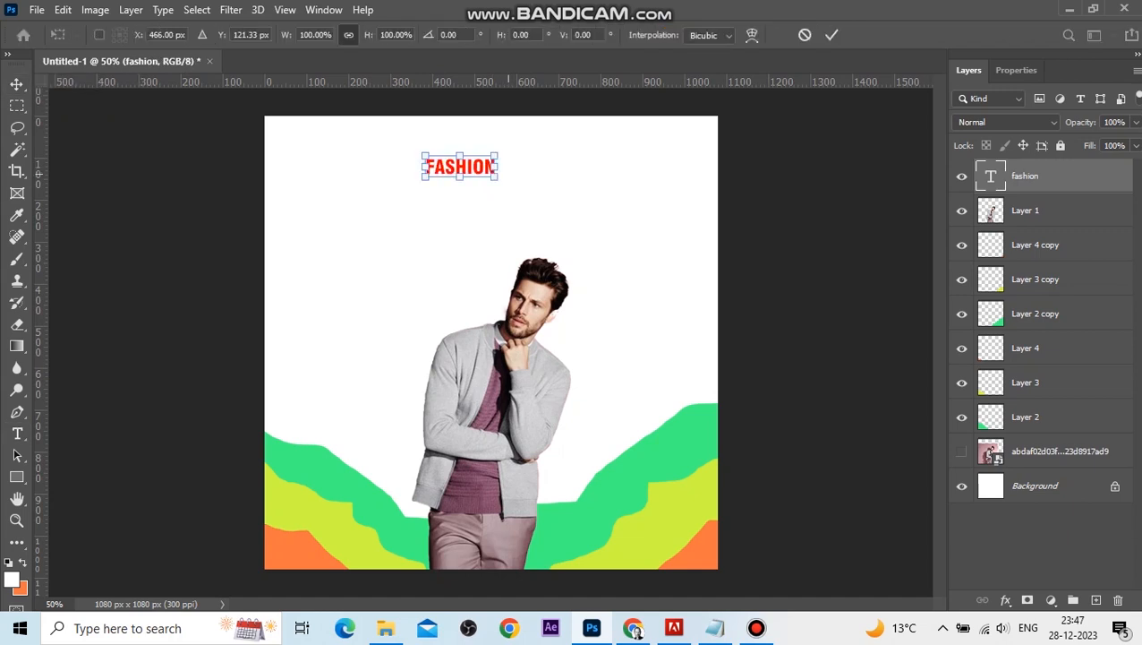
{"action": "left_click_drag", "start_coordinate": [506, 163], "coordinate": [598, 469]}
{"action": "left_click_drag", "start_coordinate": [563, 405], "coordinate": [533, 401]}
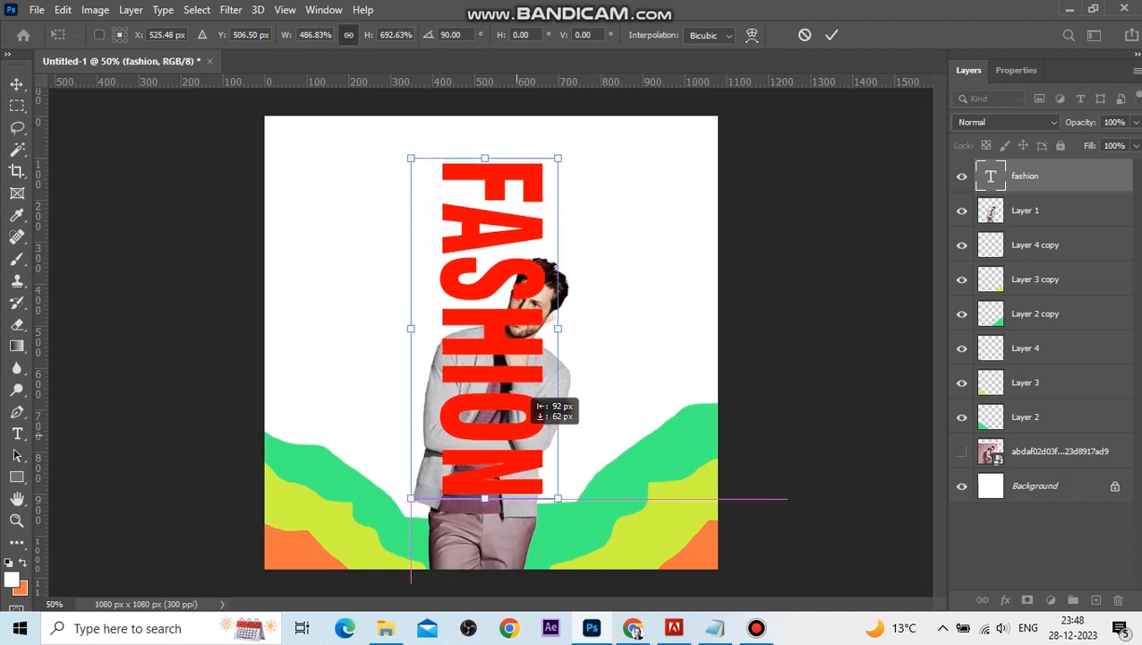
{"action": "left_click_drag", "start_coordinate": [533, 401], "coordinate": [533, 401]}
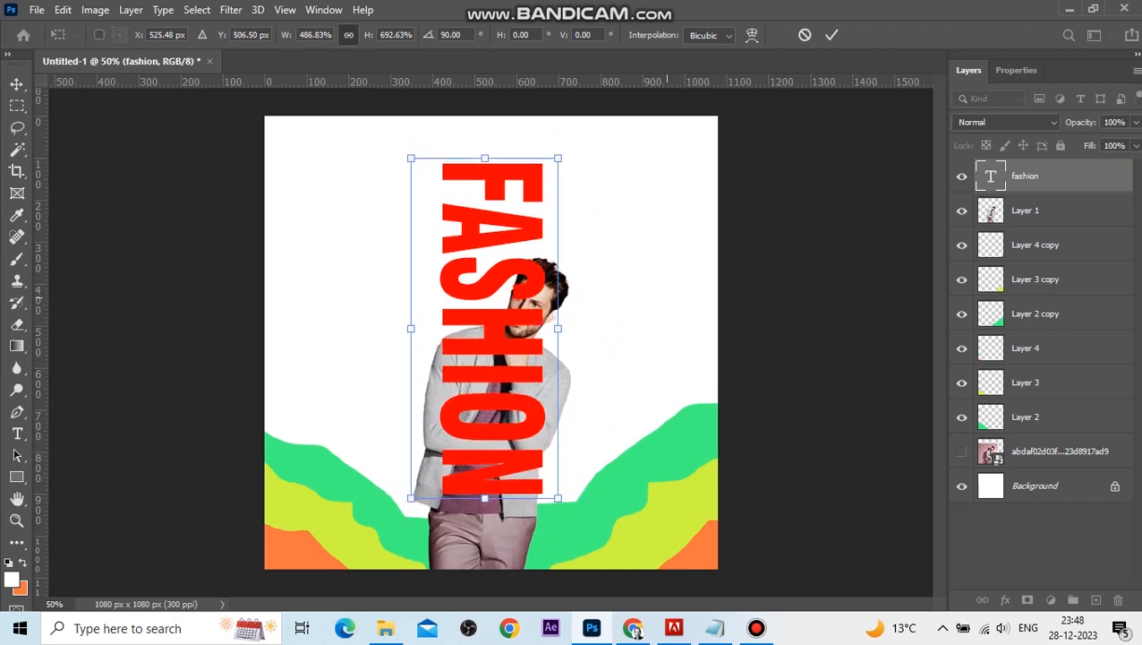
{"action": "key", "text": "Return"}
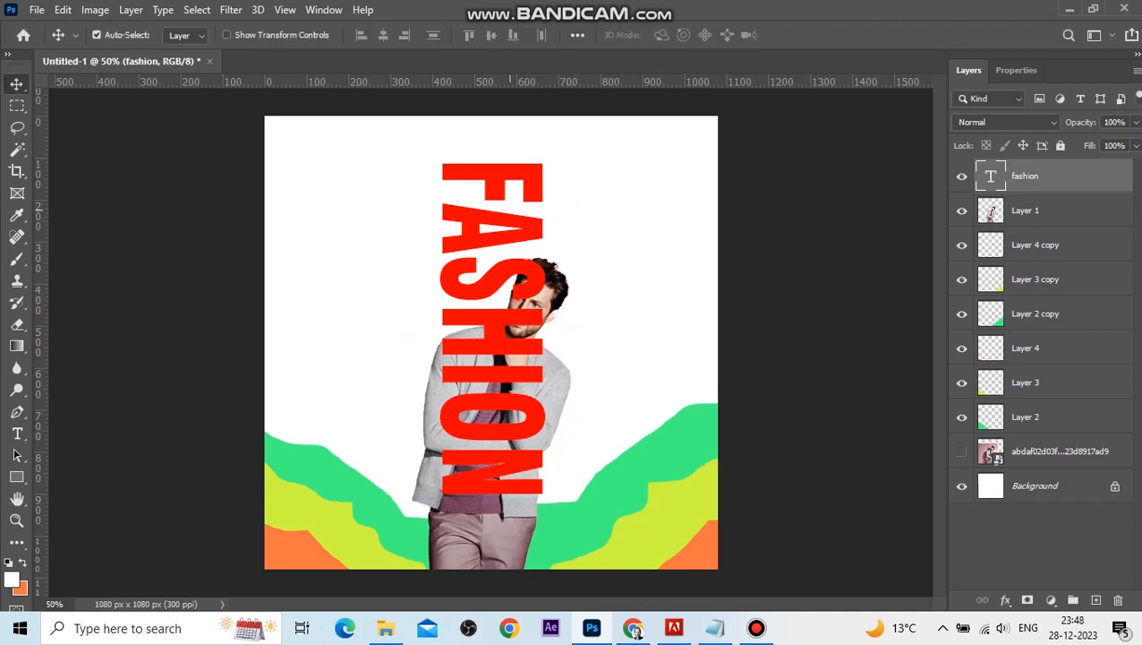
Change the FASHION text's font to Junegull.
{"action": "double_click", "coordinate": [485, 258]}
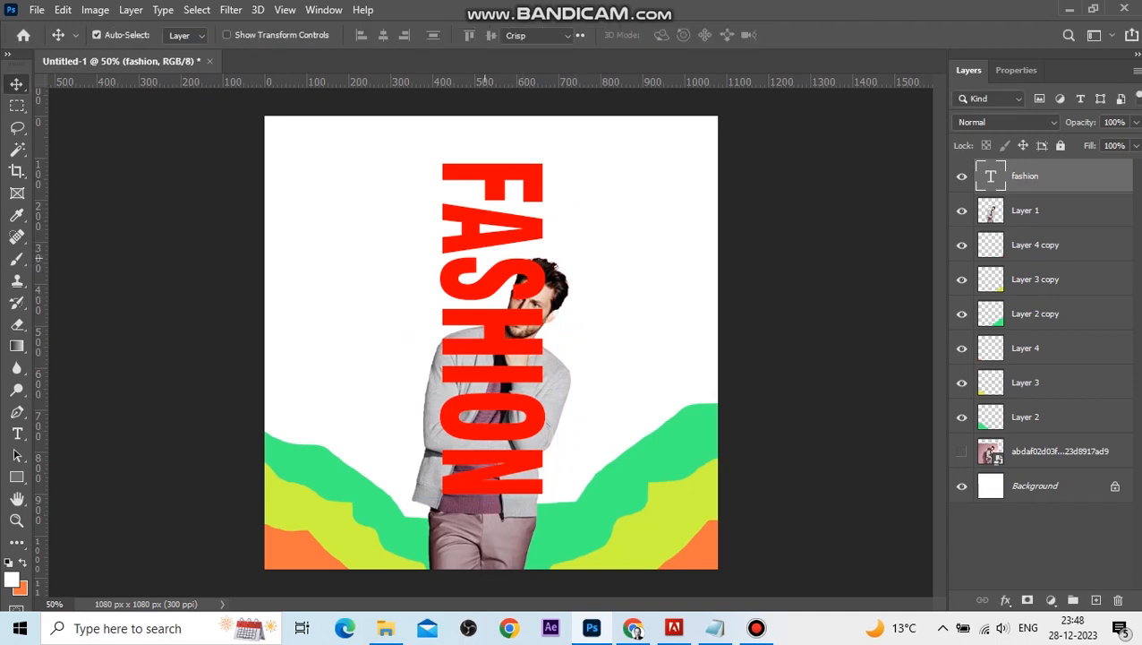
{"action": "left_click", "coordinate": [242, 35]}
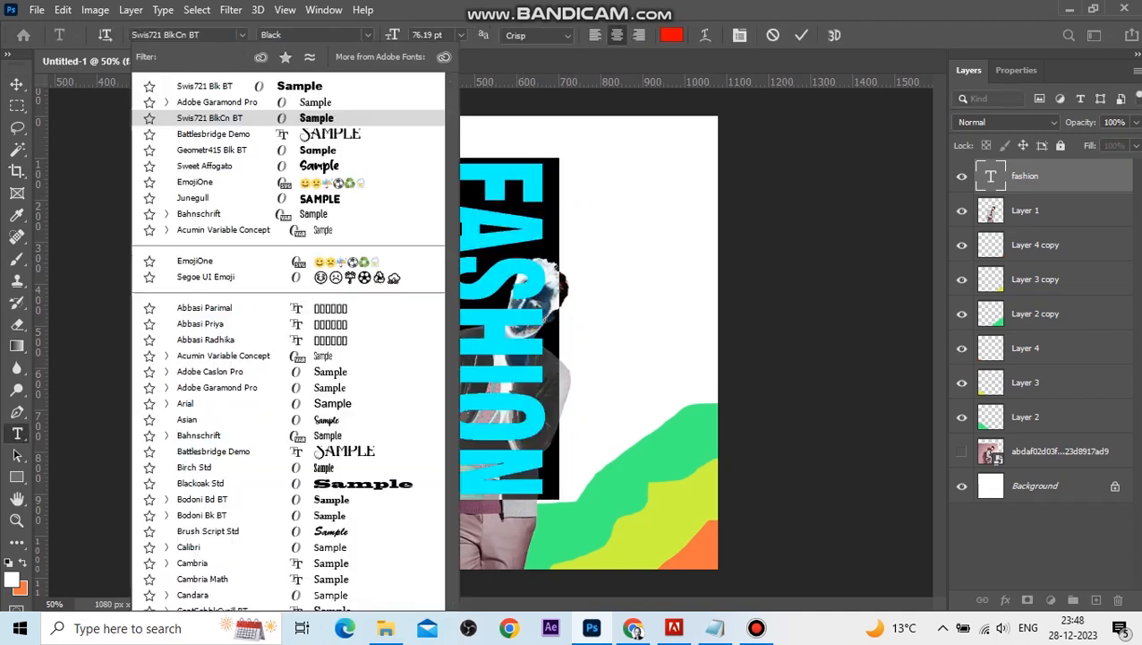
{"action": "key", "text": "Down"}
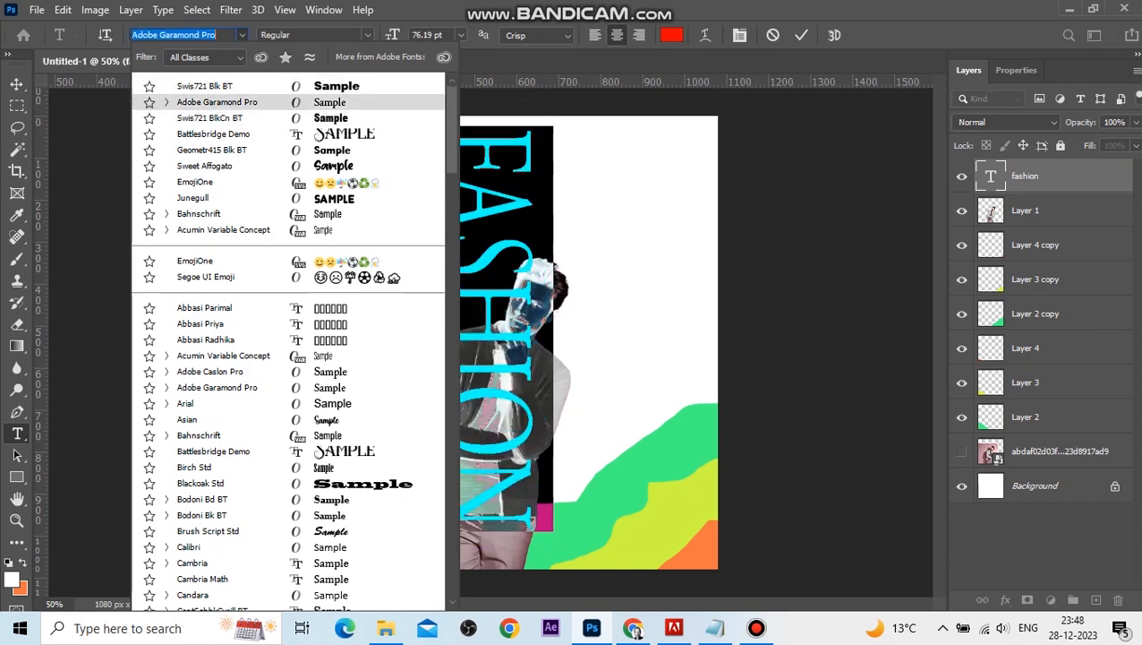
{"action": "key", "text": "Down"}
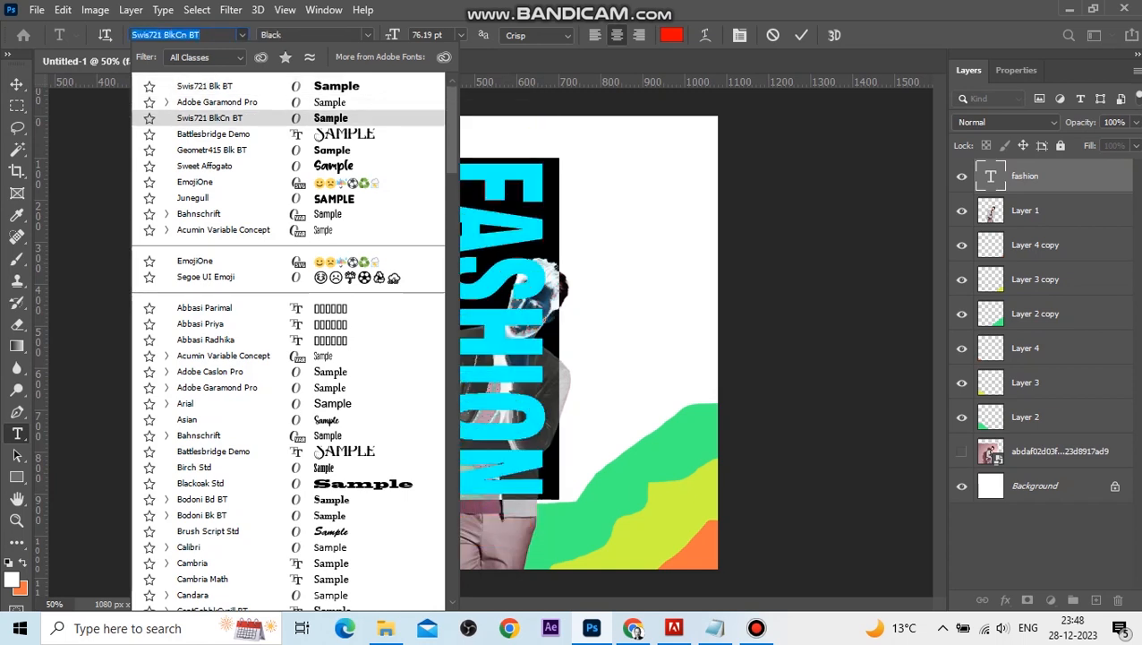
{"action": "key", "text": "Down"}
{"action": "key", "text": "Down"}
{"action": "key", "text": "Down"}
{"action": "key", "text": "Down"}
{"action": "key", "text": "Down"}
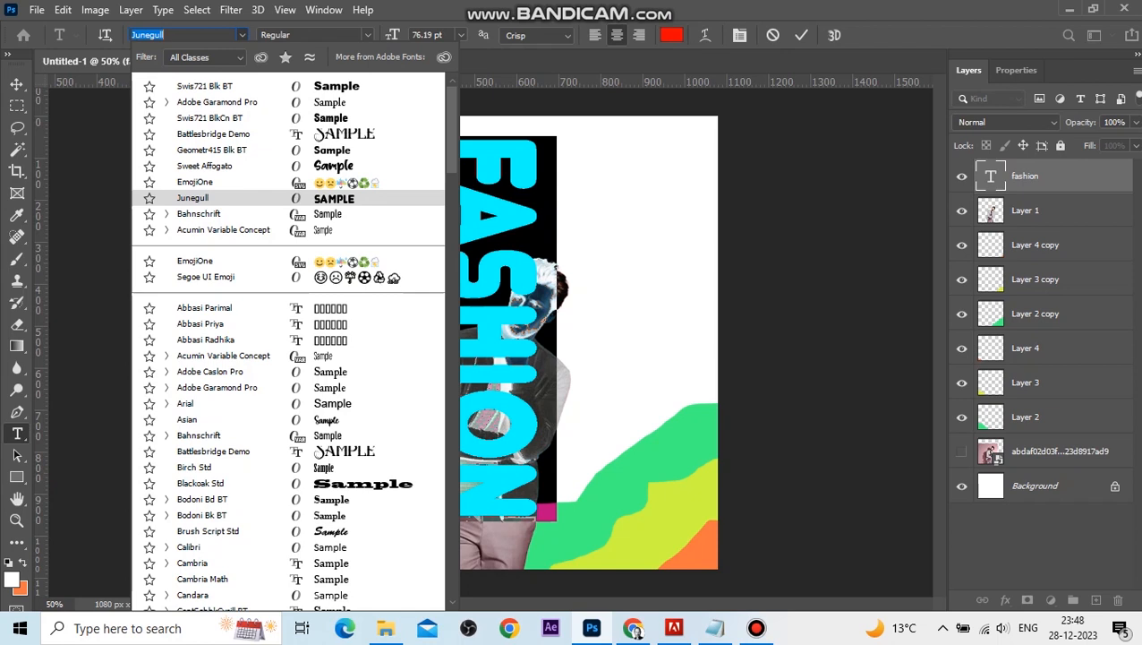
{"action": "key", "text": "Return"}
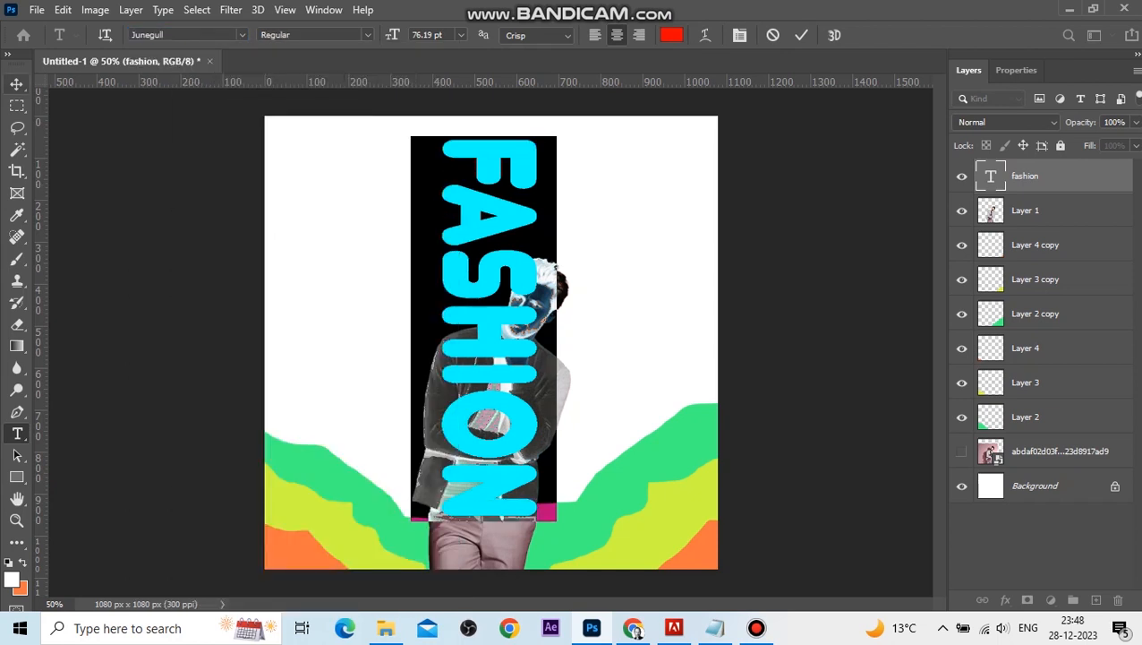
Stack the model layer above the FASHION text layer and shift the text slightly left.
{"action": "left_click", "coordinate": [16, 85]}
{"action": "left_click_drag", "start_coordinate": [528, 235], "coordinate": [548, 241]}
{"action": "left_click_drag", "start_coordinate": [1039, 176], "coordinate": [1038, 234]}
{"action": "left_click_drag", "start_coordinate": [1039, 176], "coordinate": [1038, 263]}
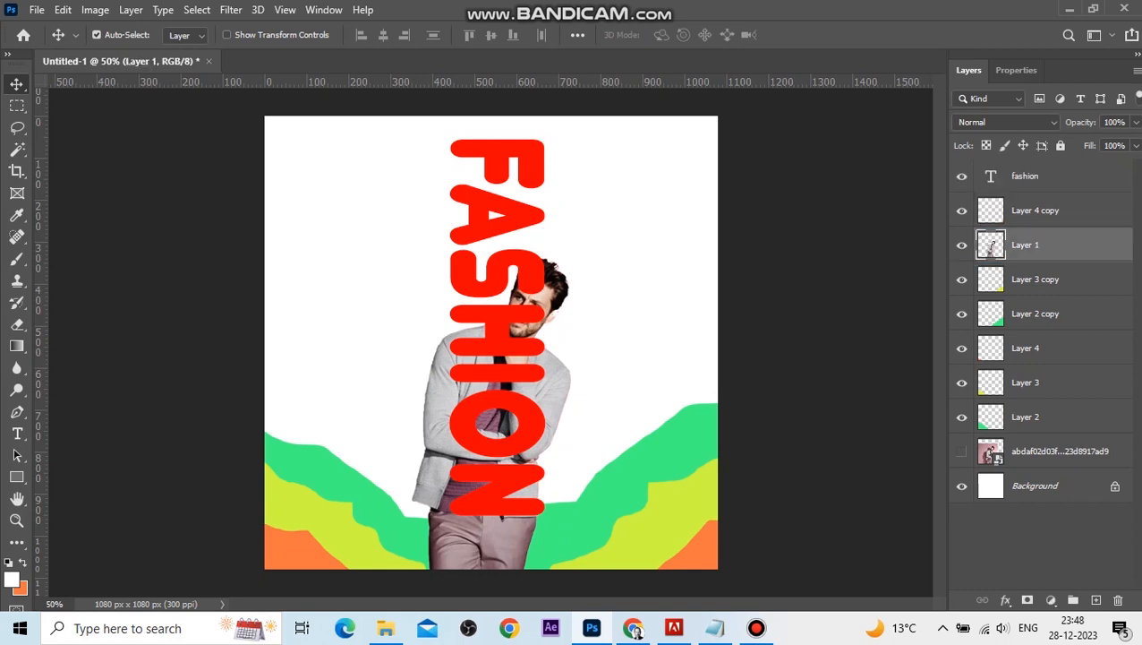
{"action": "left_click_drag", "start_coordinate": [991, 245], "coordinate": [992, 172]}
{"action": "left_click_drag", "start_coordinate": [537, 179], "coordinate": [529, 179]}
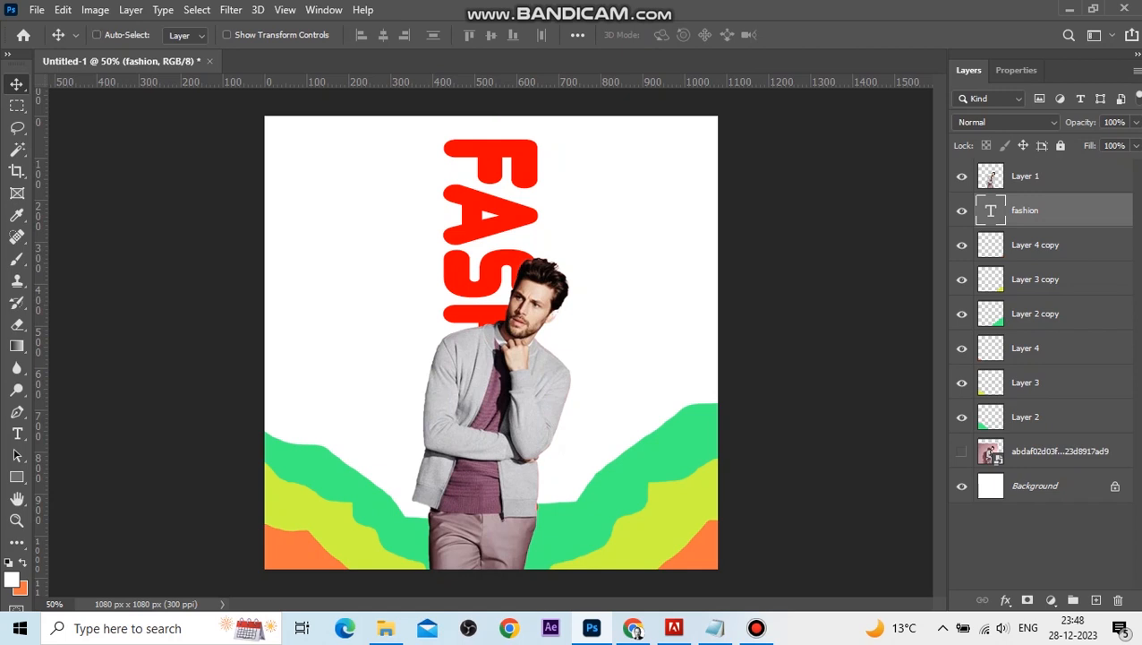
Duplicate the FASHION text layer and convert the copy to a shape.
{"action": "key", "text": "ctrl+j"}
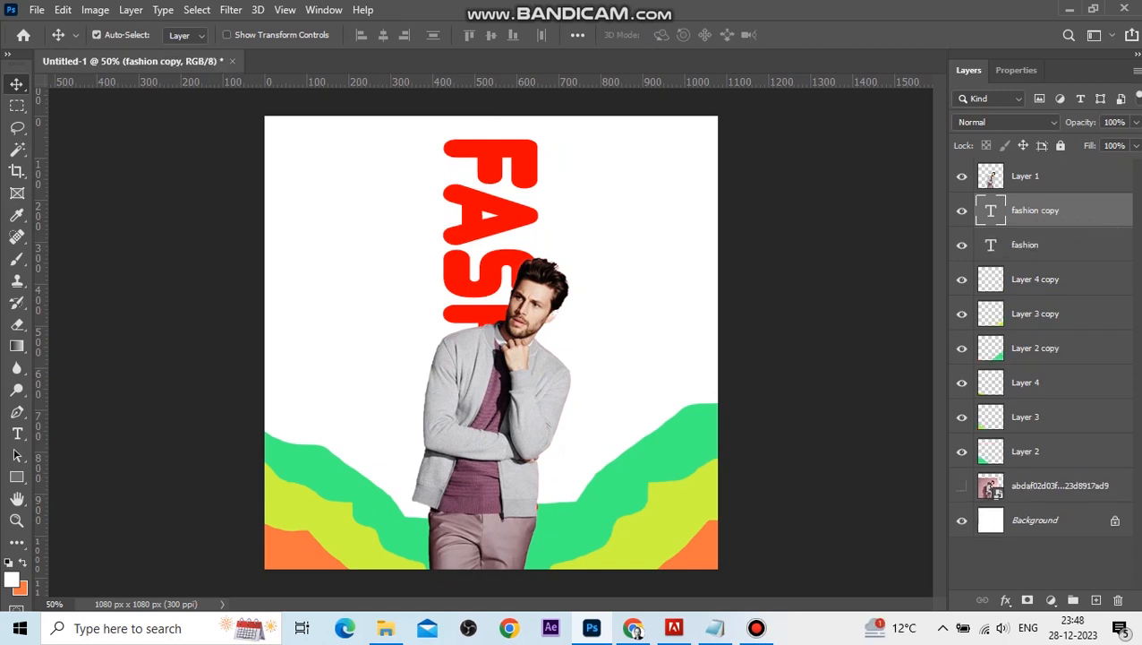
{"action": "right_click", "coordinate": [1058, 211]}
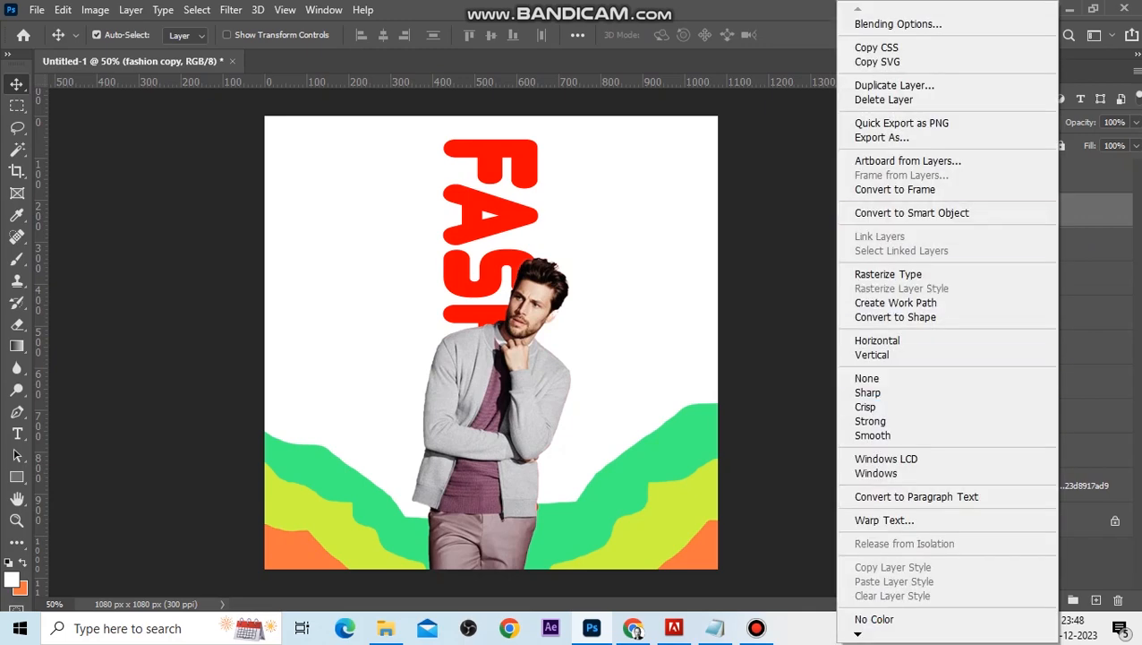
{"action": "left_click", "coordinate": [895, 317]}
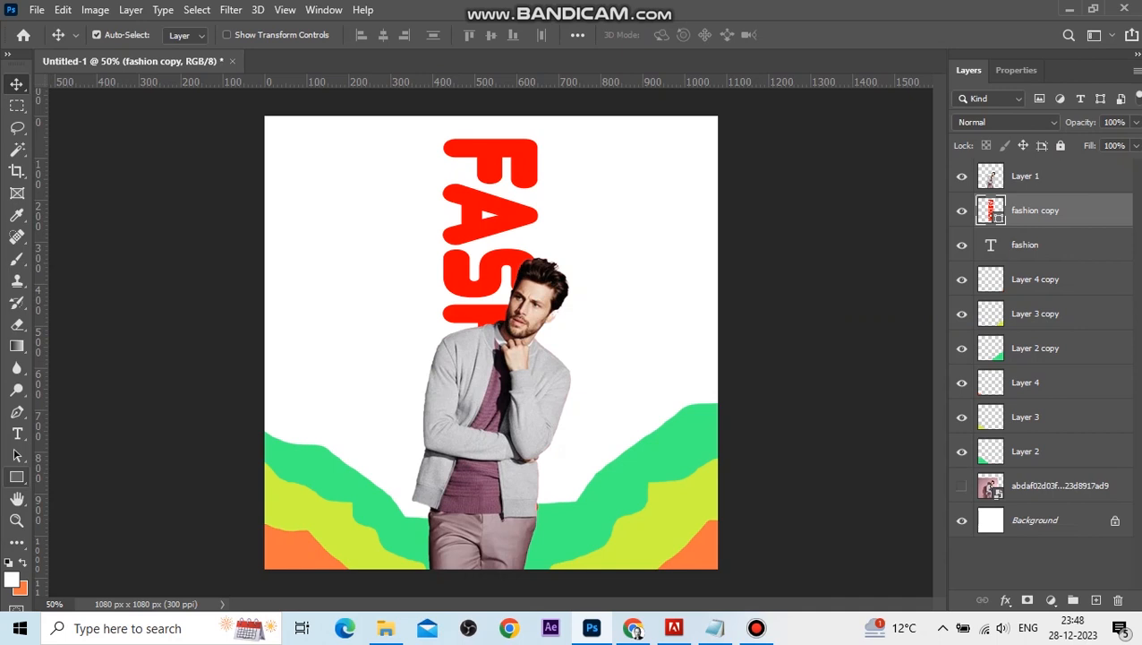
Give the shape copy no fill and a thin white stroke, and move it to the top of the layer stack.
{"action": "left_click", "coordinate": [17, 477]}
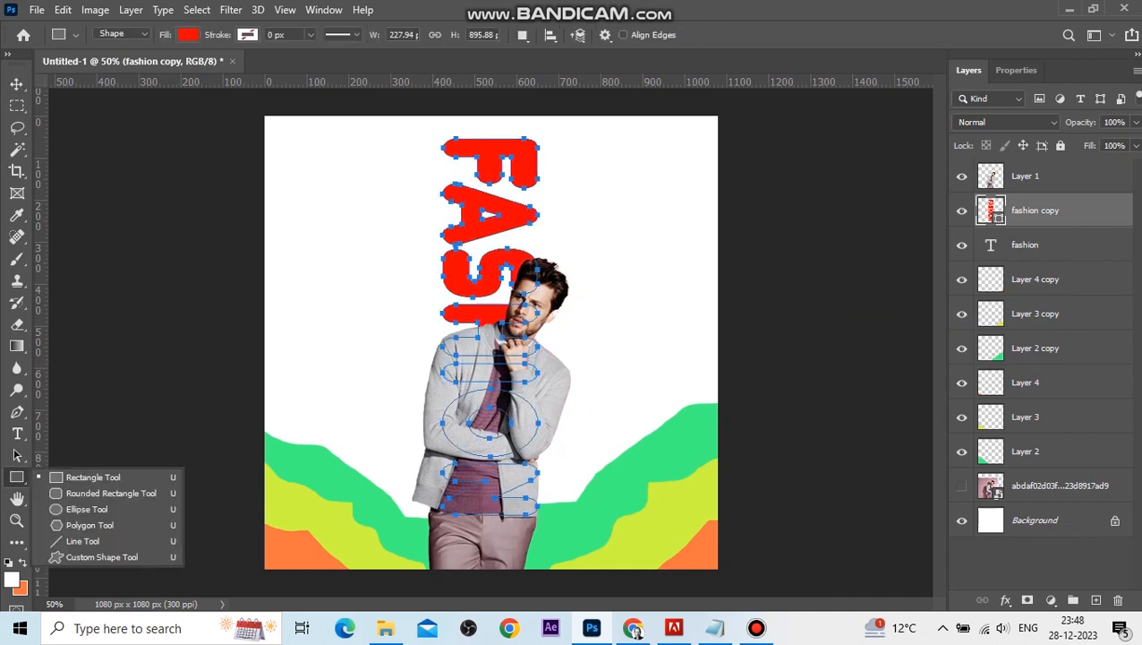
{"action": "left_click", "coordinate": [187, 34]}
{"action": "left_click", "coordinate": [90, 66]}
{"action": "left_click", "coordinate": [247, 35]}
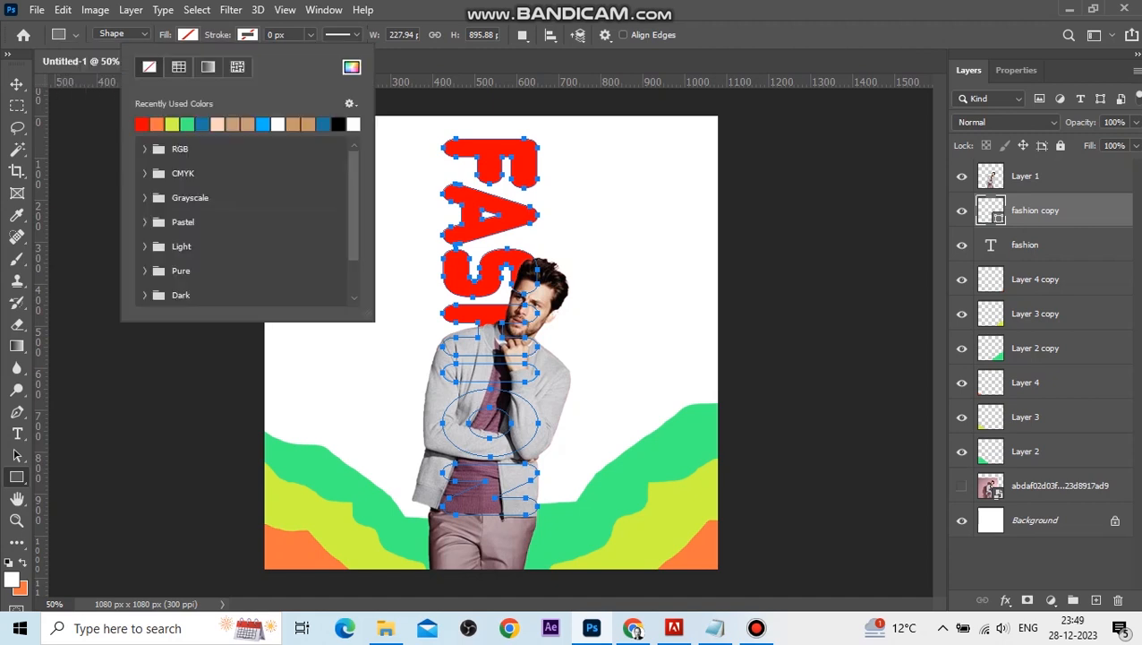
{"action": "left_click", "coordinate": [278, 125]}
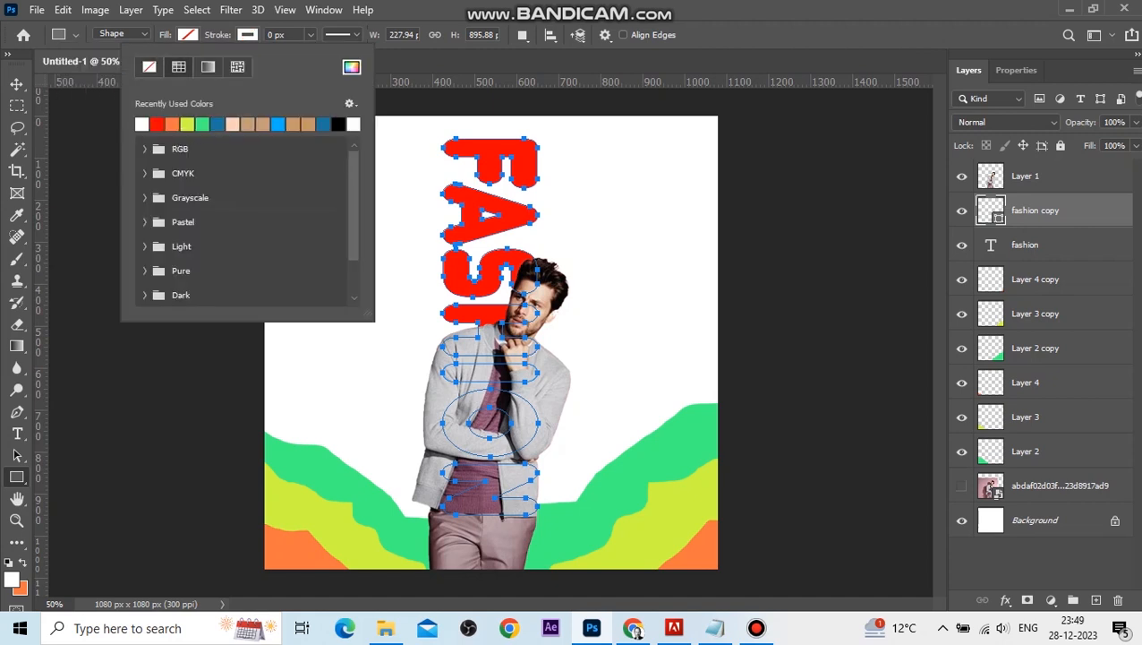
{"action": "left_click", "coordinate": [310, 34]}
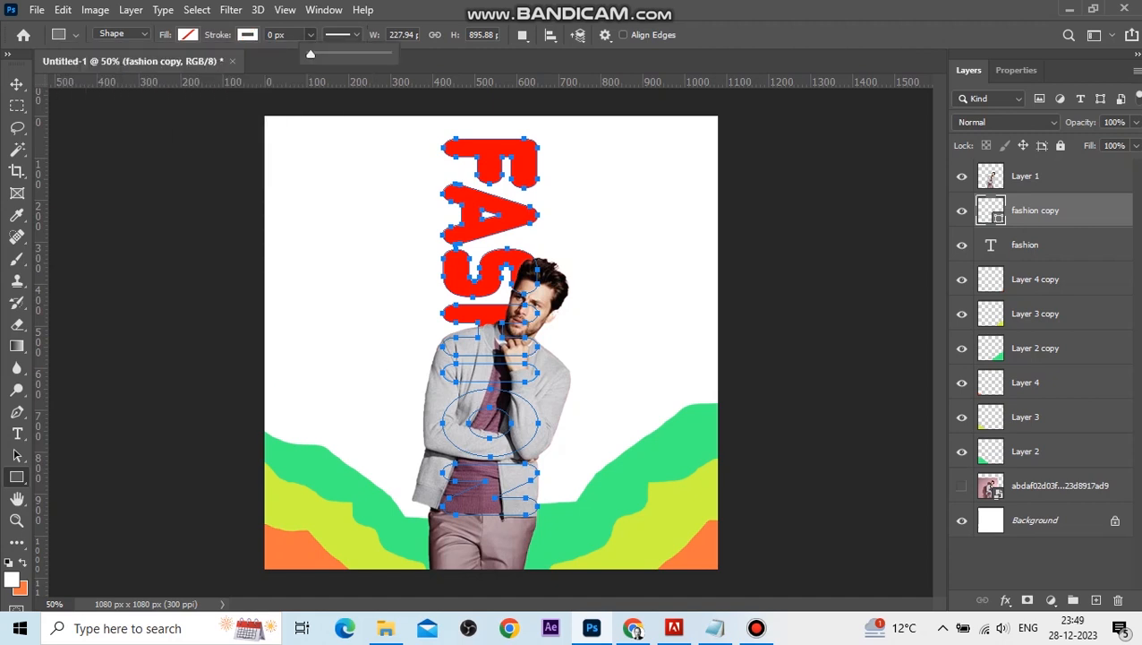
{"action": "left_click_drag", "start_coordinate": [311, 53], "coordinate": [326, 54]}
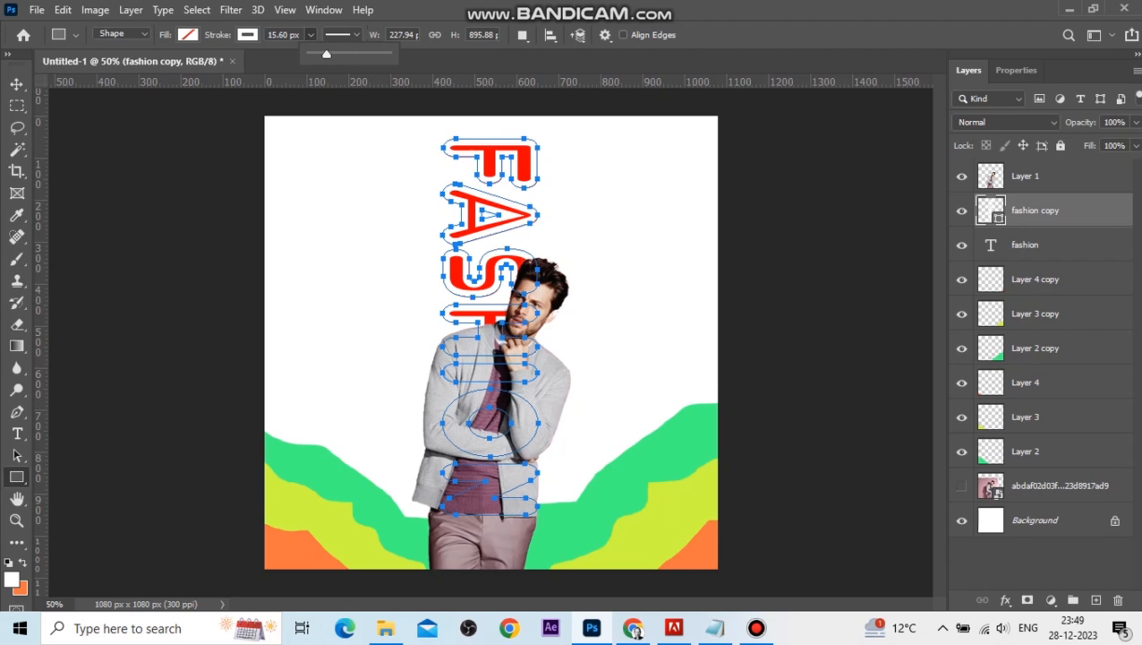
{"action": "left_click_drag", "start_coordinate": [326, 54], "coordinate": [321, 53]}
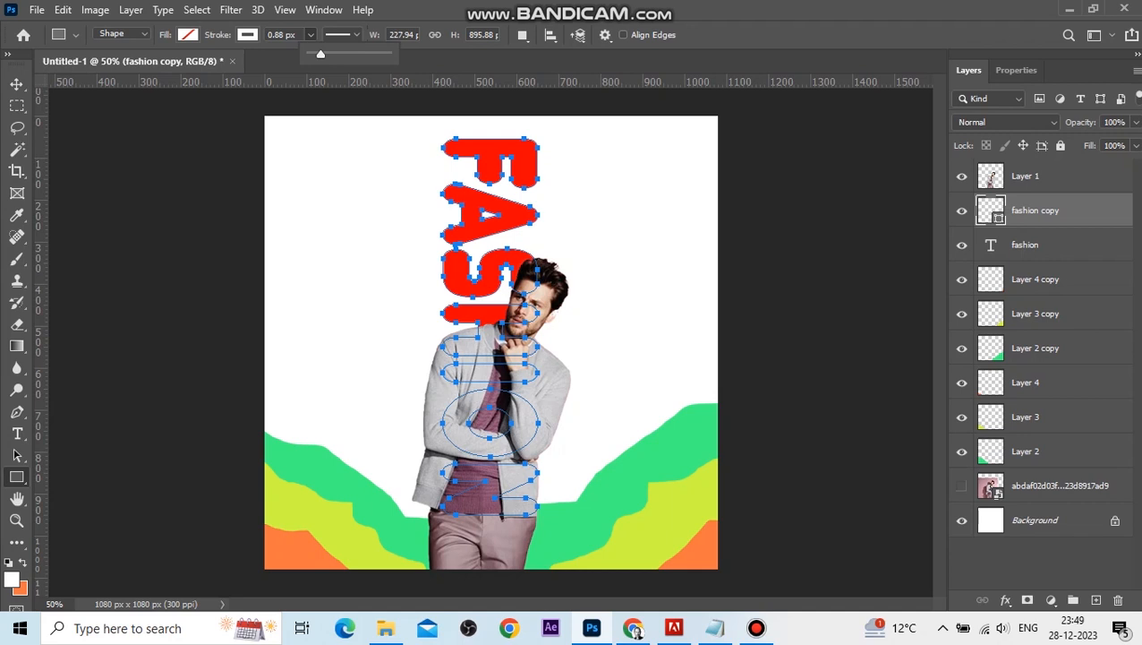
{"action": "left_click_drag", "start_coordinate": [321, 54], "coordinate": [323, 54]}
{"action": "key", "text": "v"}
{"action": "left_click_drag", "start_coordinate": [1035, 210], "coordinate": [1033, 165]}
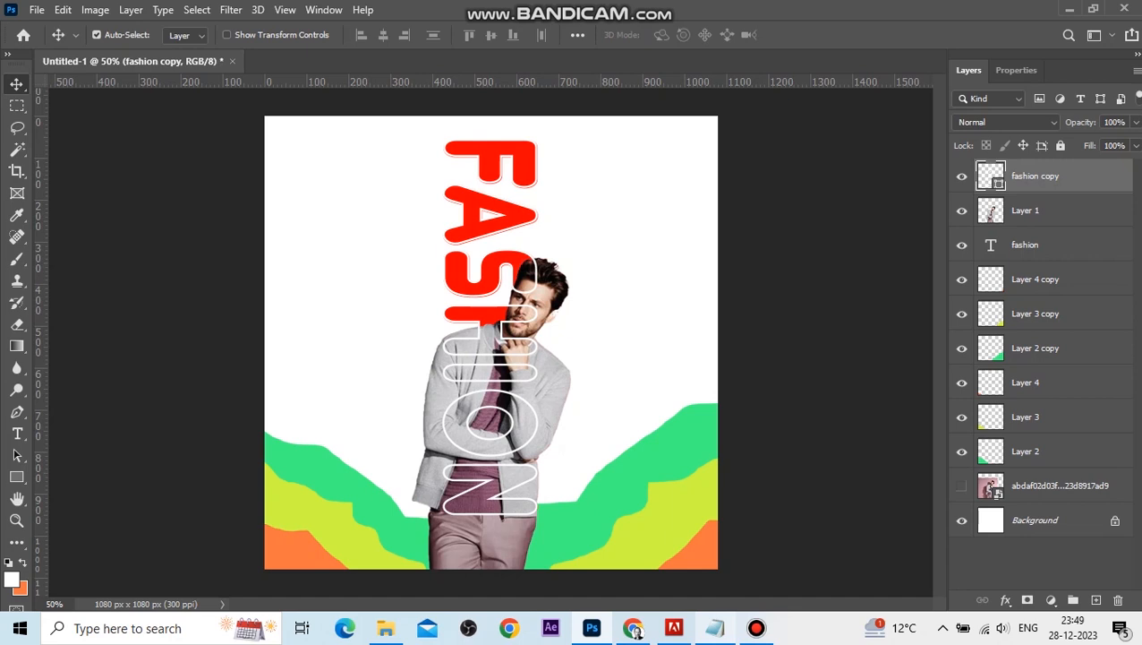
Add a Black & White adjustment clipped to the model layer only.
{"action": "mouse_move", "coordinate": [715, 626]}
{"action": "left_click", "coordinate": [1030, 210]}
{"action": "left_click", "coordinate": [1051, 600]}
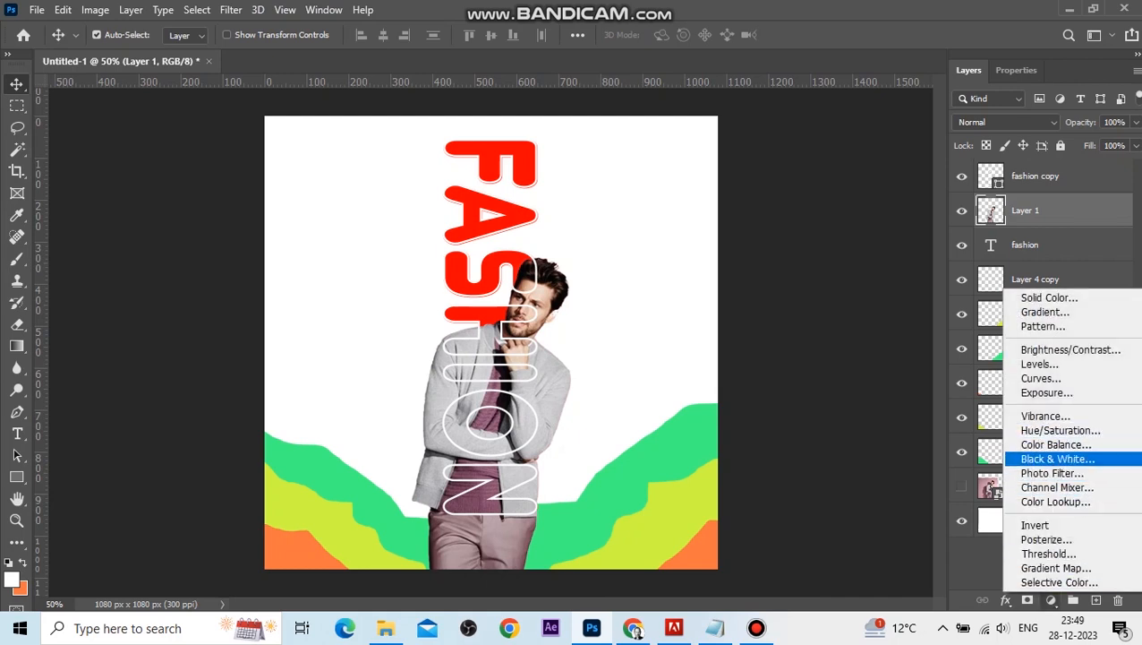
{"action": "left_click", "coordinate": [1058, 459]}
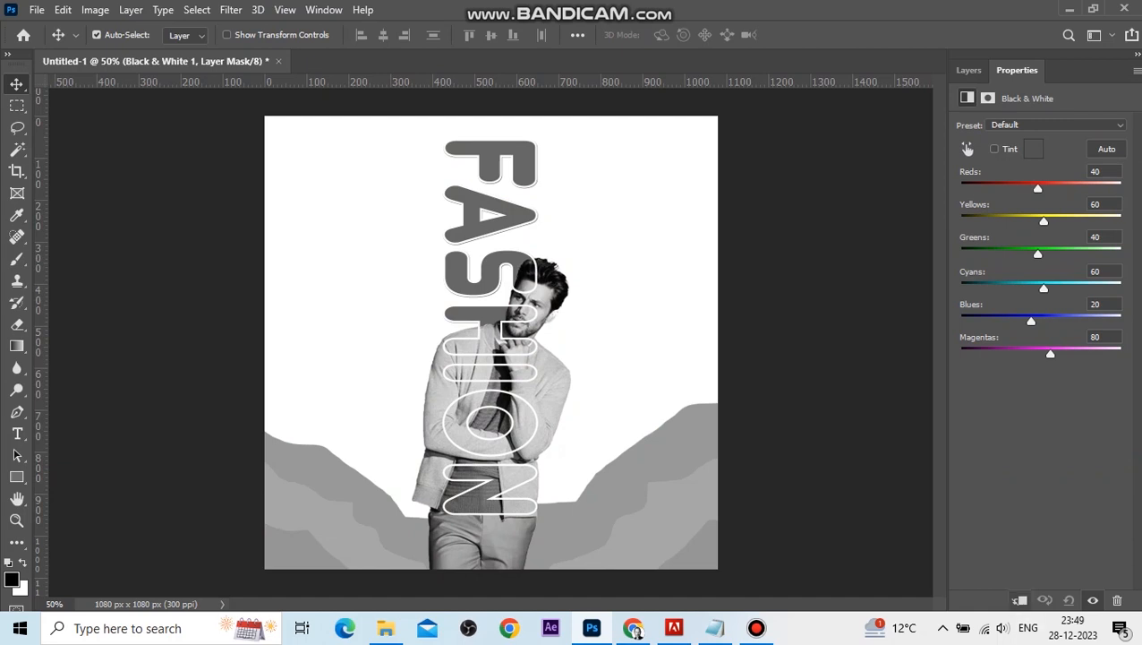
{"action": "left_click", "coordinate": [1018, 600]}
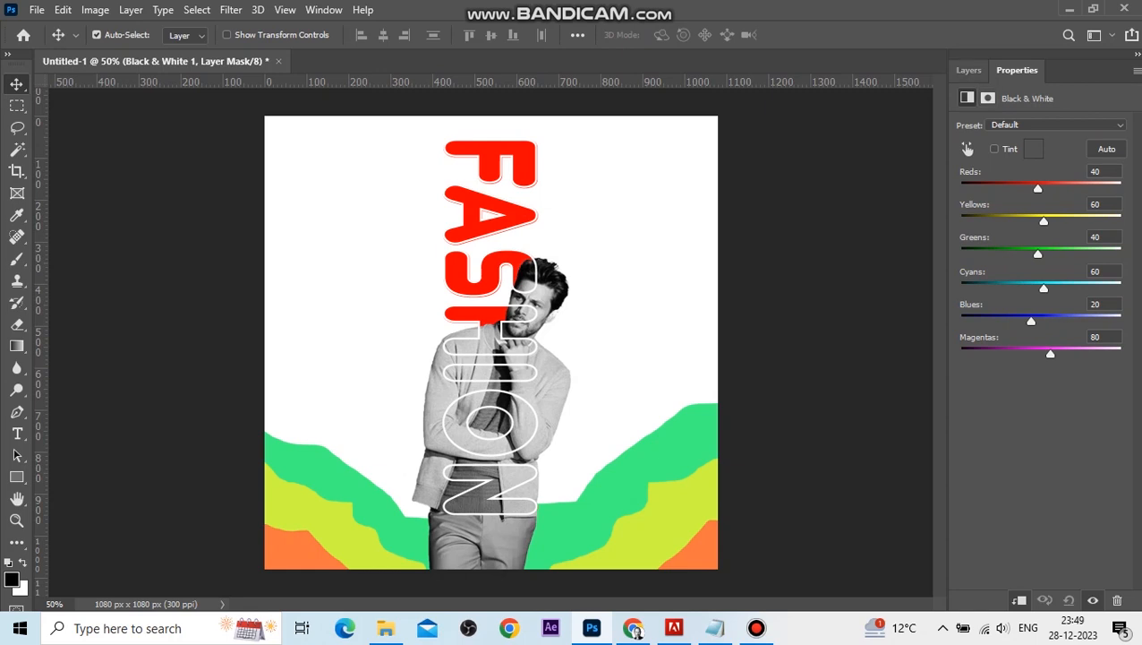
{"action": "left_click", "coordinate": [969, 70]}
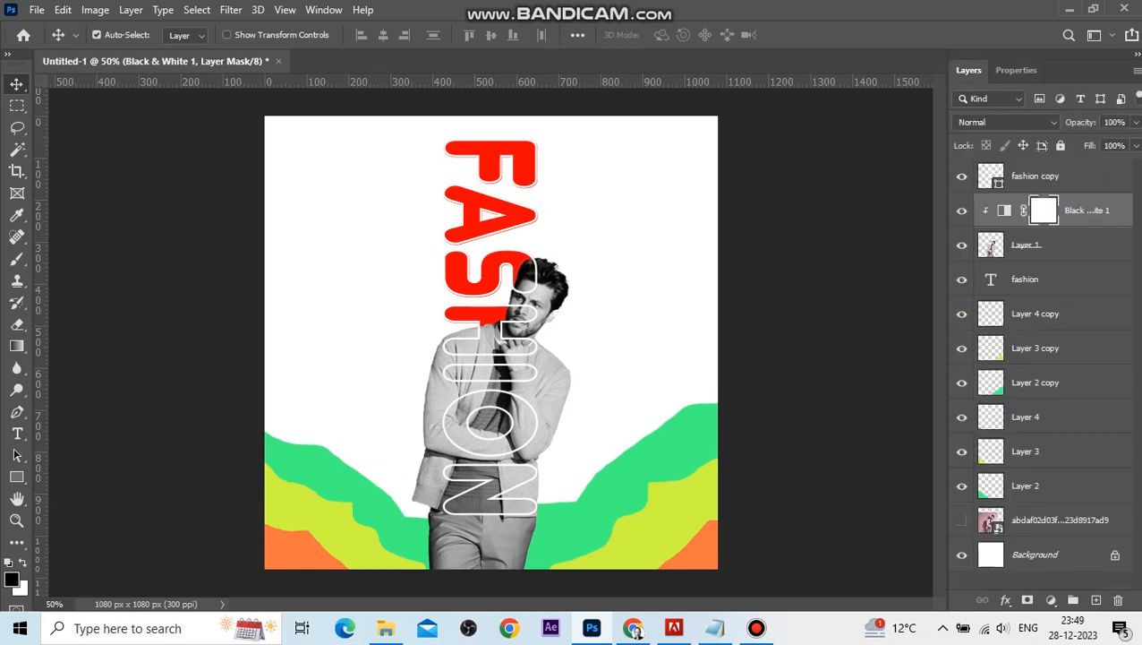
Merge the three wave copy layers into a single layer.
{"action": "left_click", "coordinate": [1036, 313]}
{"action": "left_click", "coordinate": [1034, 383], "text": "shift"}
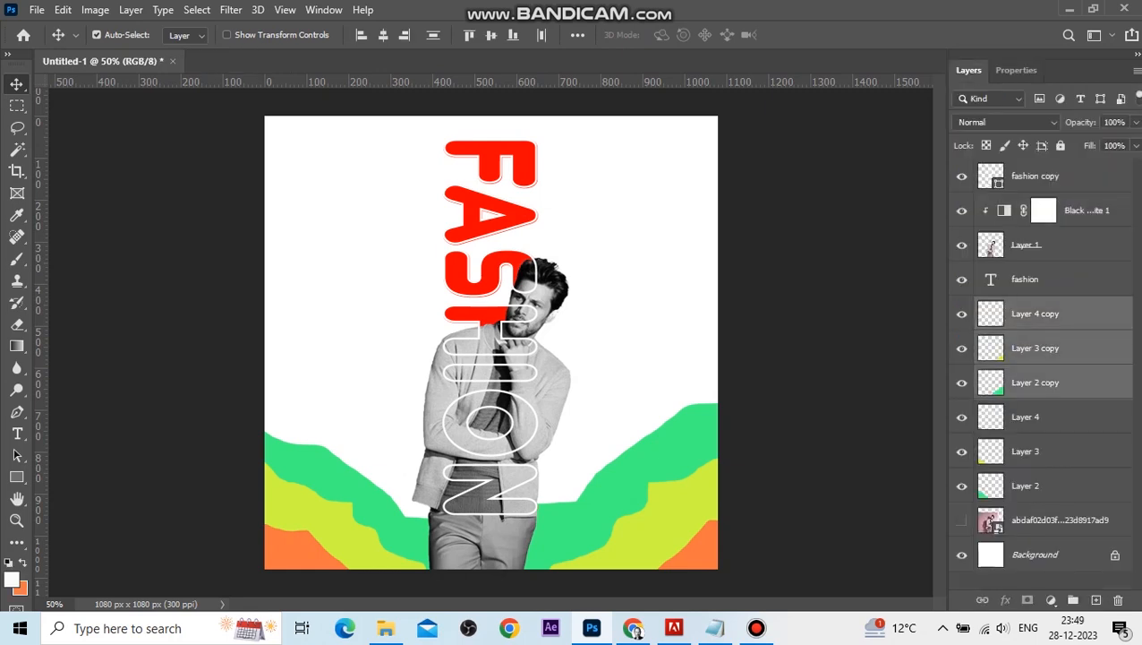
{"action": "key", "text": "ctrl+e"}
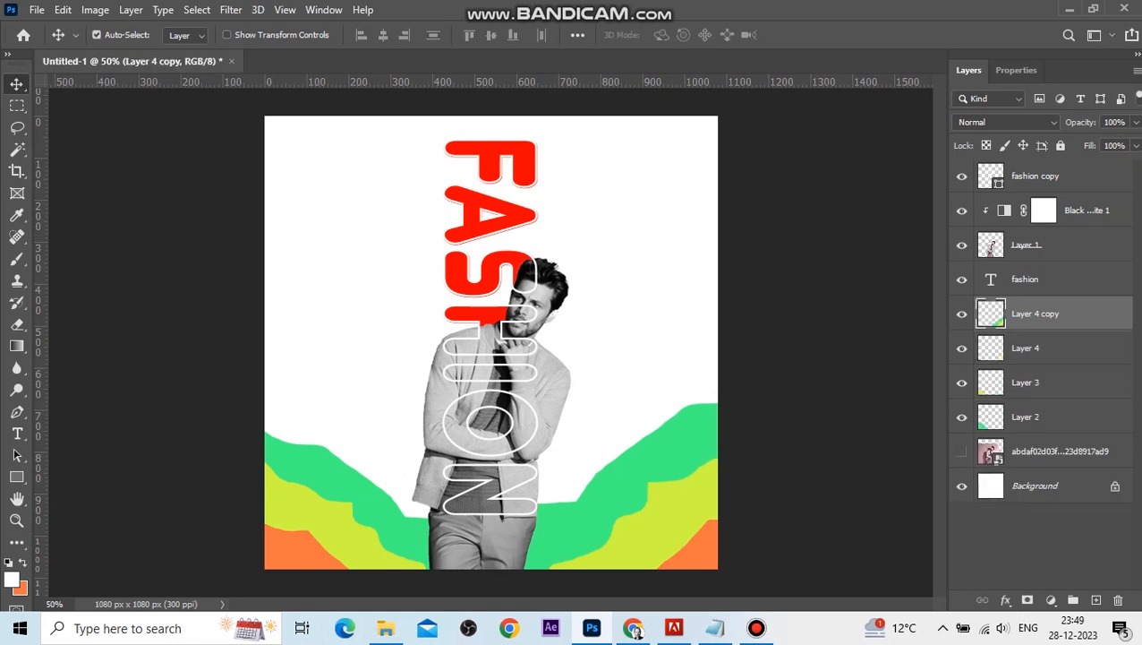
Add a Black & White adjustment clipped to the merged wave layer, with Reds -87, Yellows 127 and Greens -56.
{"action": "left_click", "coordinate": [1051, 599]}
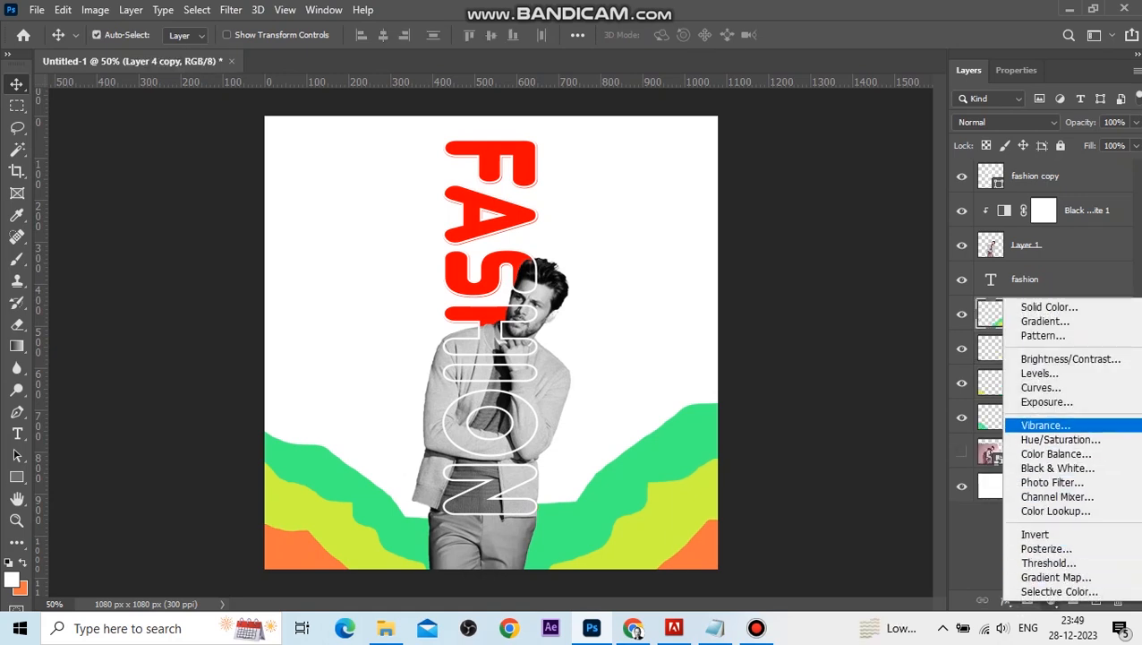
{"action": "left_click", "coordinate": [1057, 467]}
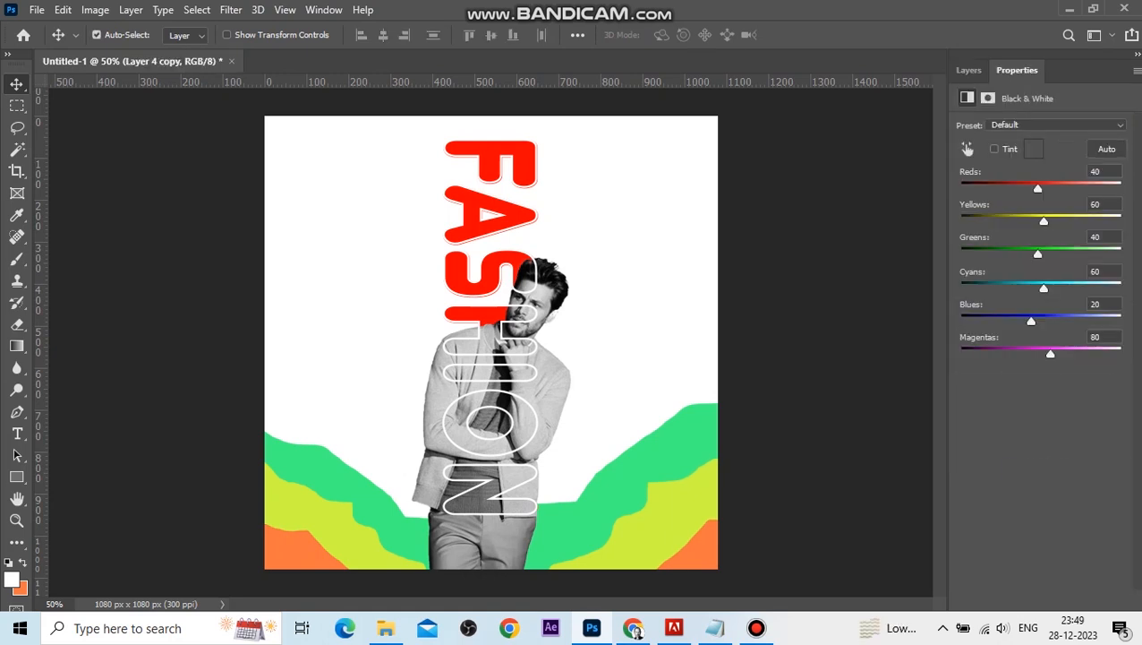
{"action": "left_click", "coordinate": [1018, 599]}
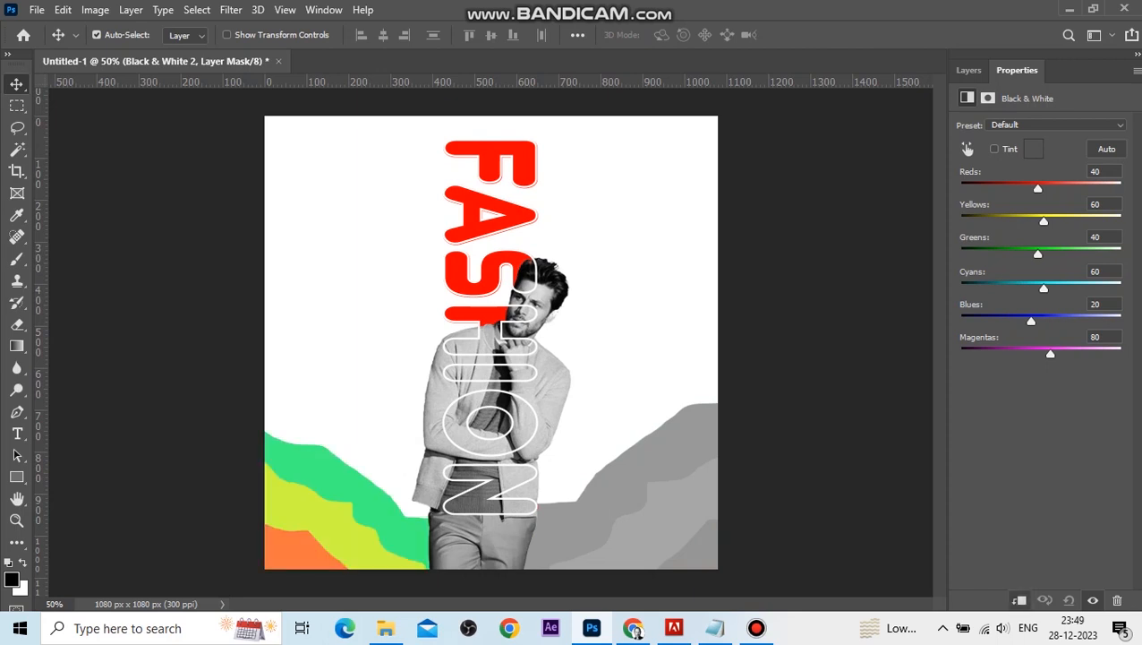
{"action": "left_click_drag", "start_coordinate": [1038, 188], "coordinate": [997, 188]}
{"action": "left_click_drag", "start_coordinate": [1042, 221], "coordinate": [1006, 254]}
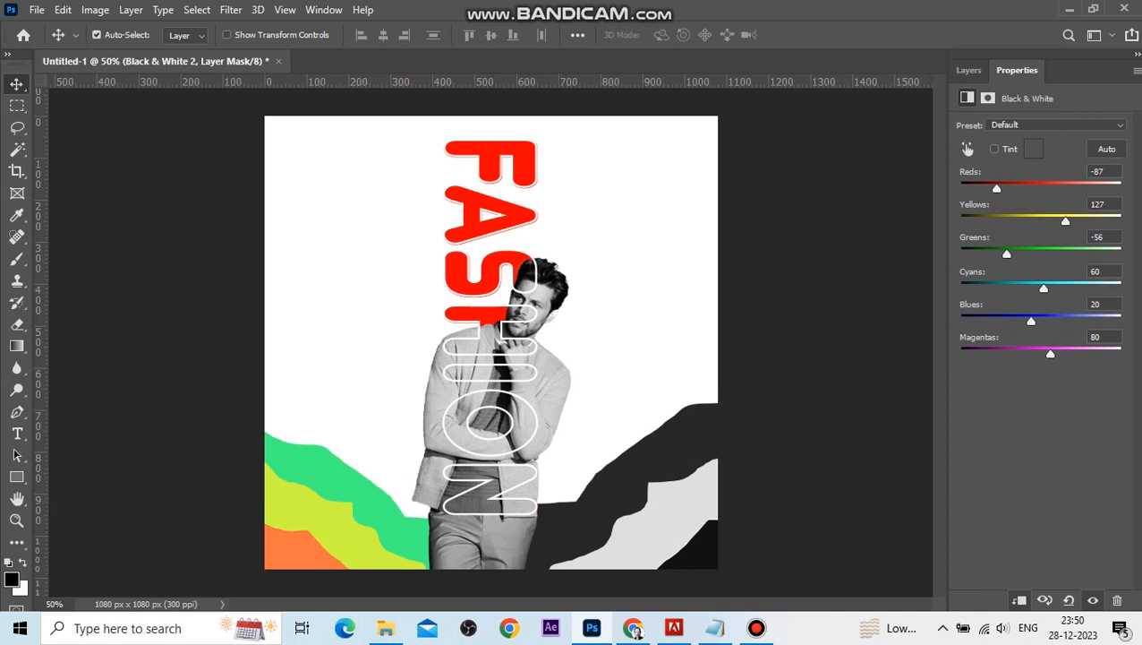
{"action": "left_click", "coordinate": [897, 212]}
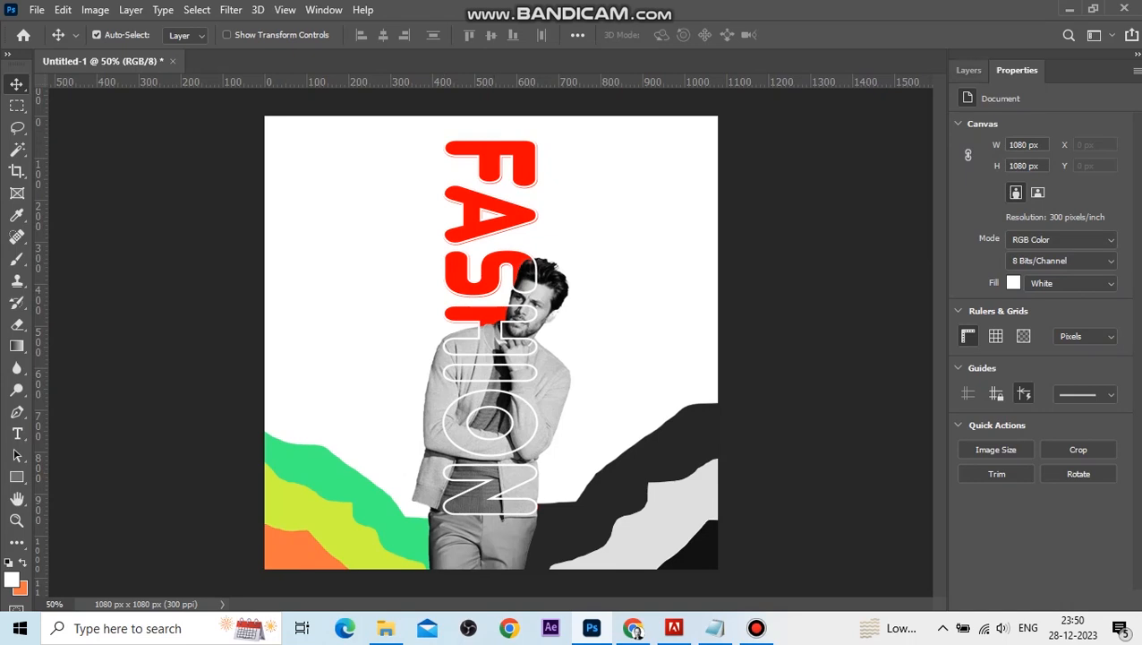
{"action": "left_click", "coordinate": [968, 69]}
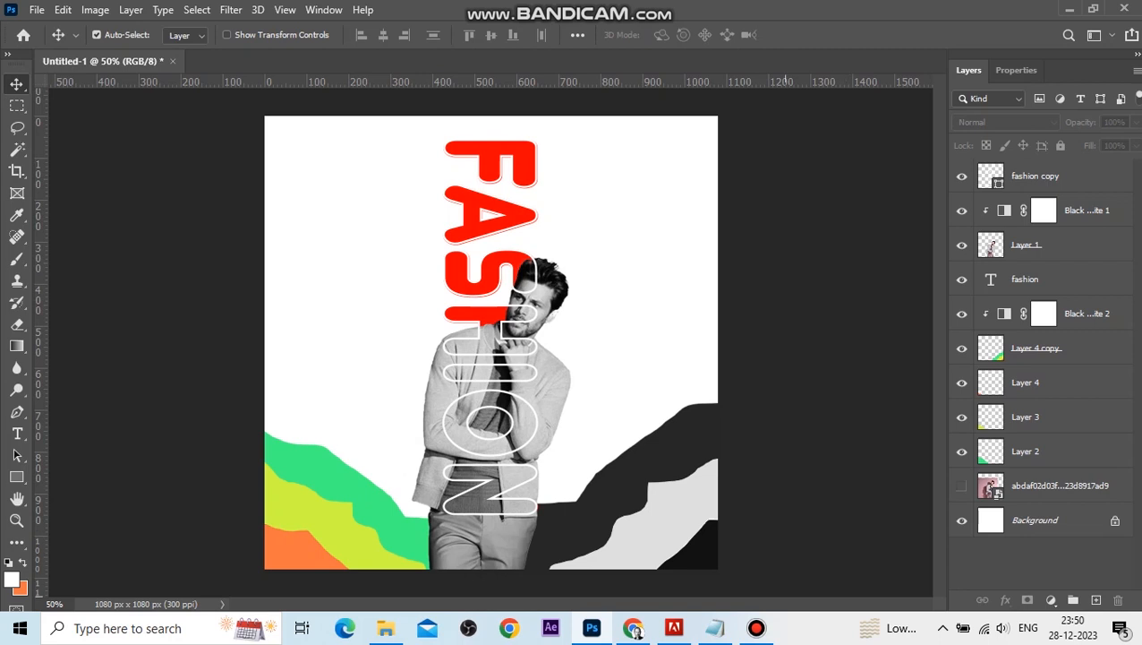
Copy the tagline lines 'bringing you the elements of style' from Notepad and paste them as new text beside the model.
{"action": "left_click", "coordinate": [714, 628]}
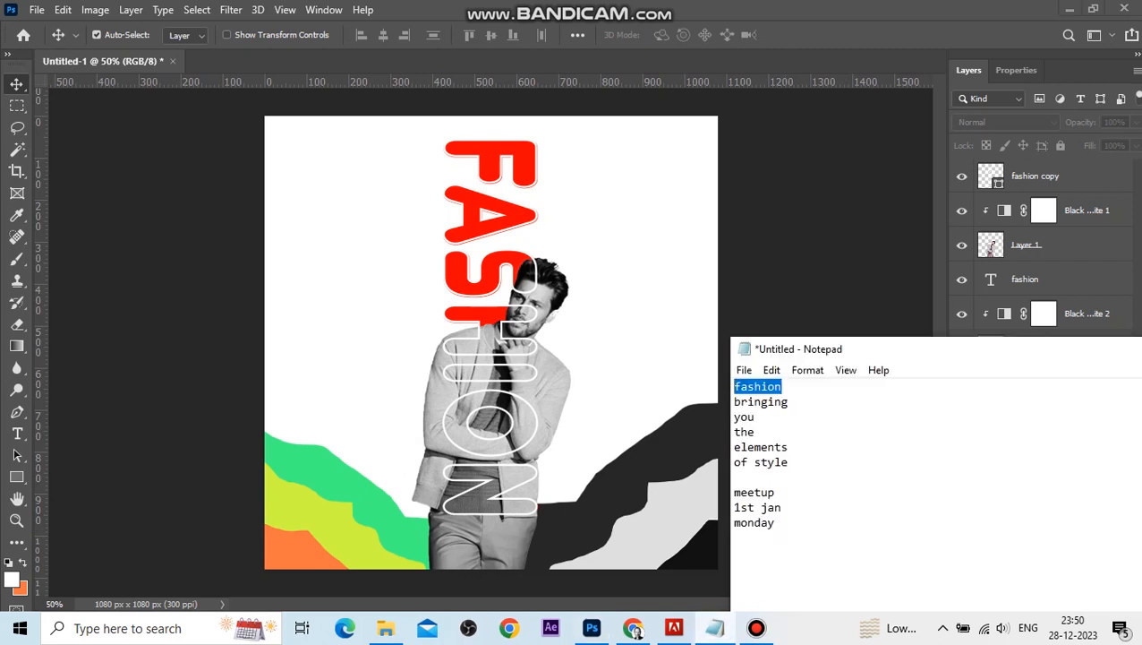
{"action": "left_click_drag", "start_coordinate": [789, 402], "coordinate": [735, 402]}
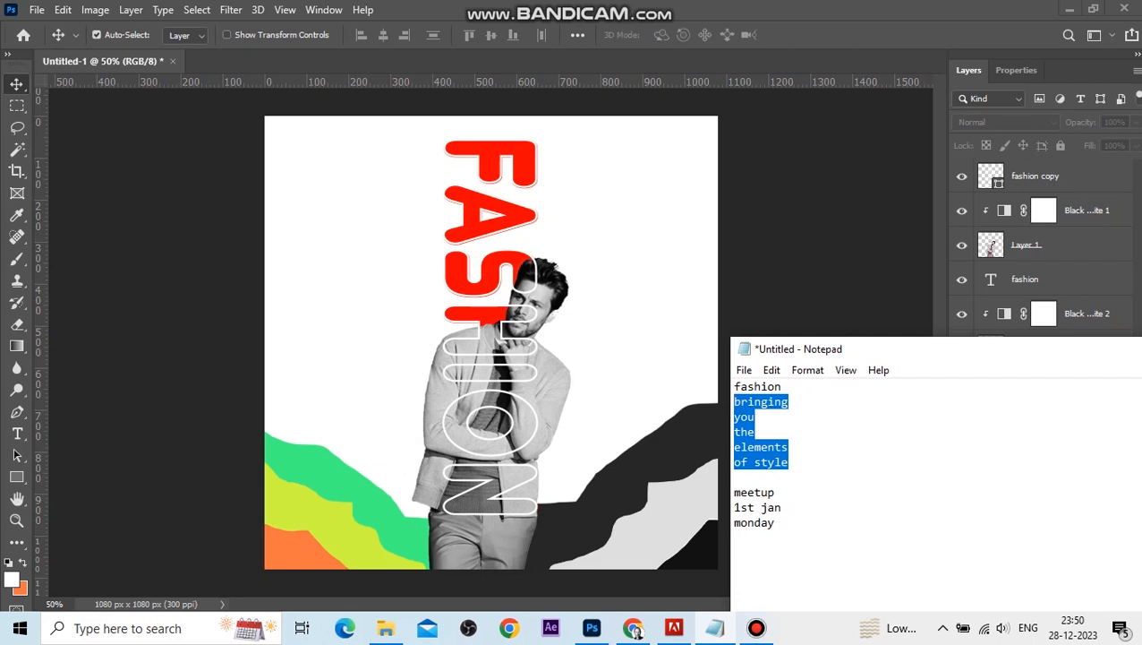
{"action": "left_click", "coordinate": [167, 402]}
{"action": "left_click", "coordinate": [17, 434]}
{"action": "left_click", "coordinate": [624, 276]}
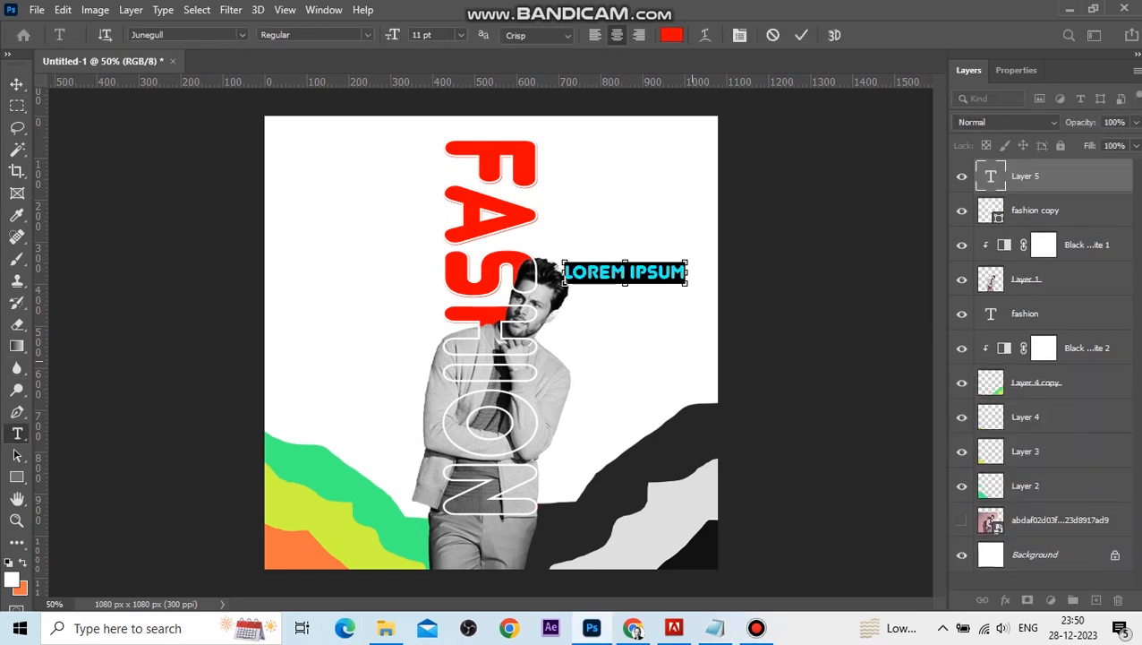
{"action": "type", "text": "BRINGING YOU THE ELEMENTS OF STYLE"}
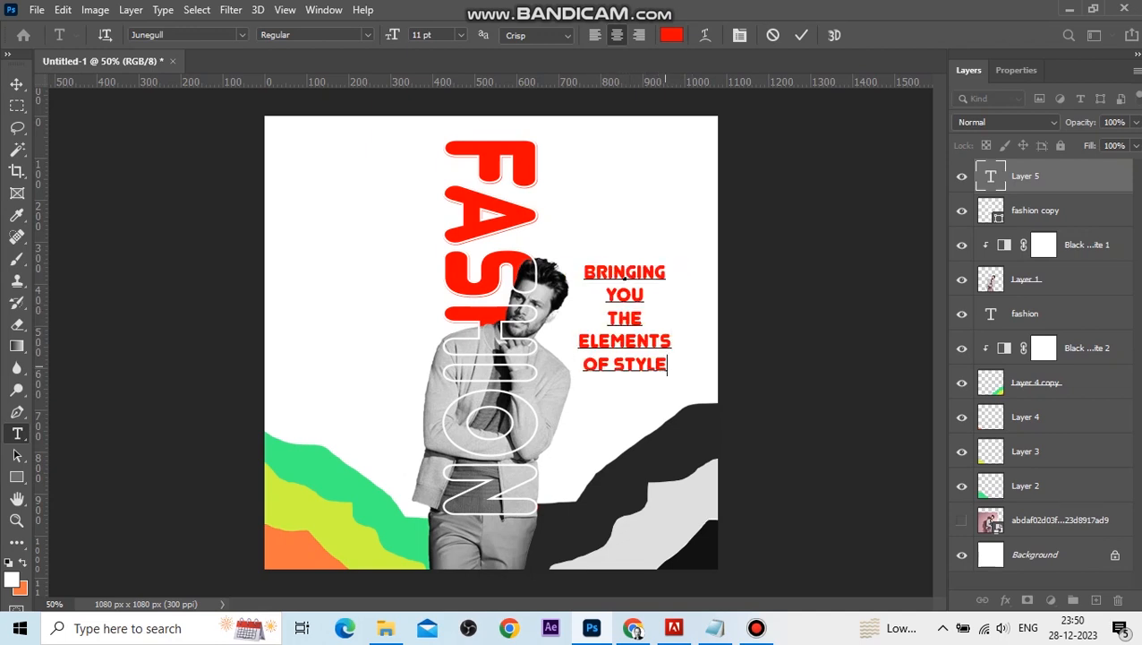
Select the pasted tagline text and set its font to Adobe Garamond Pro.
{"action": "key", "text": "shift+Left"}
{"action": "key", "text": "shift+Left"}
{"action": "key", "text": "shift+Left"}
{"action": "key", "text": "shift+Left"}
{"action": "key", "text": "shift+Up"}
{"action": "key", "text": "shift+Up"}
{"action": "key", "text": "shift+Up"}
{"action": "key", "text": "shift+Up"}
{"action": "key", "text": "shift+Up"}
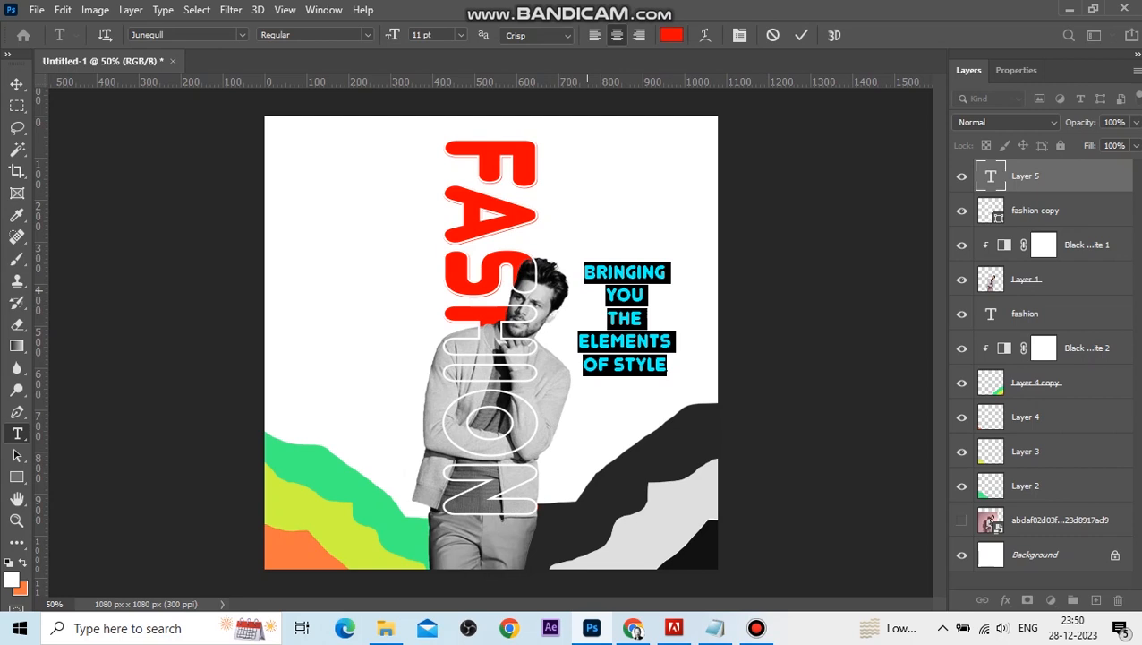
{"action": "left_click", "coordinate": [739, 35]}
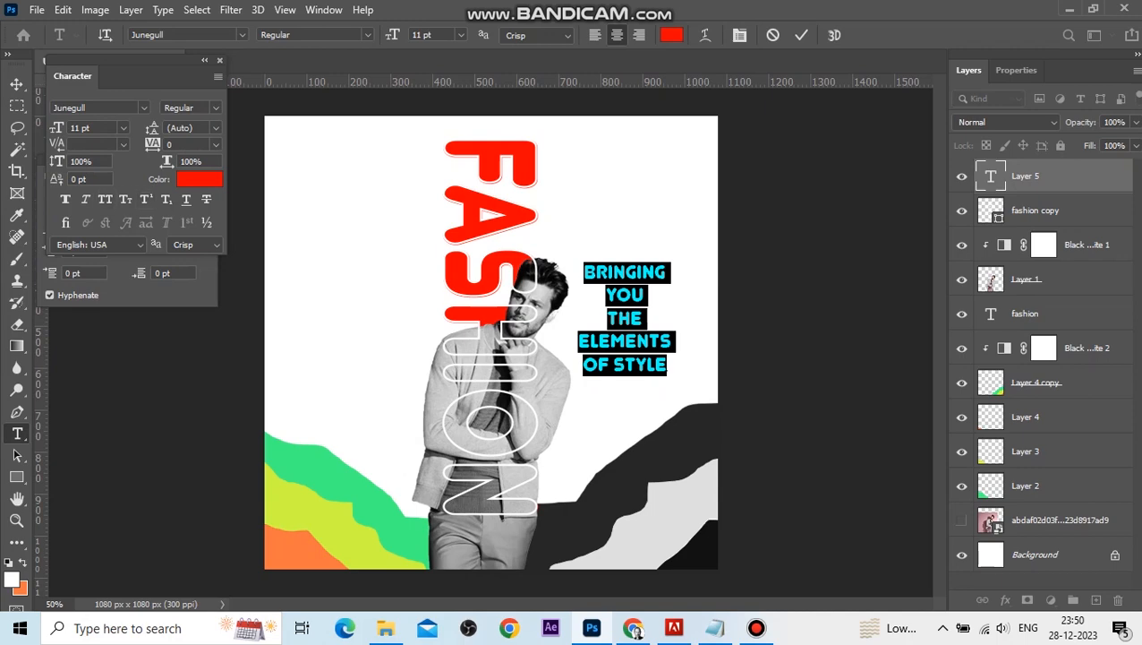
{"action": "left_click", "coordinate": [144, 108]}
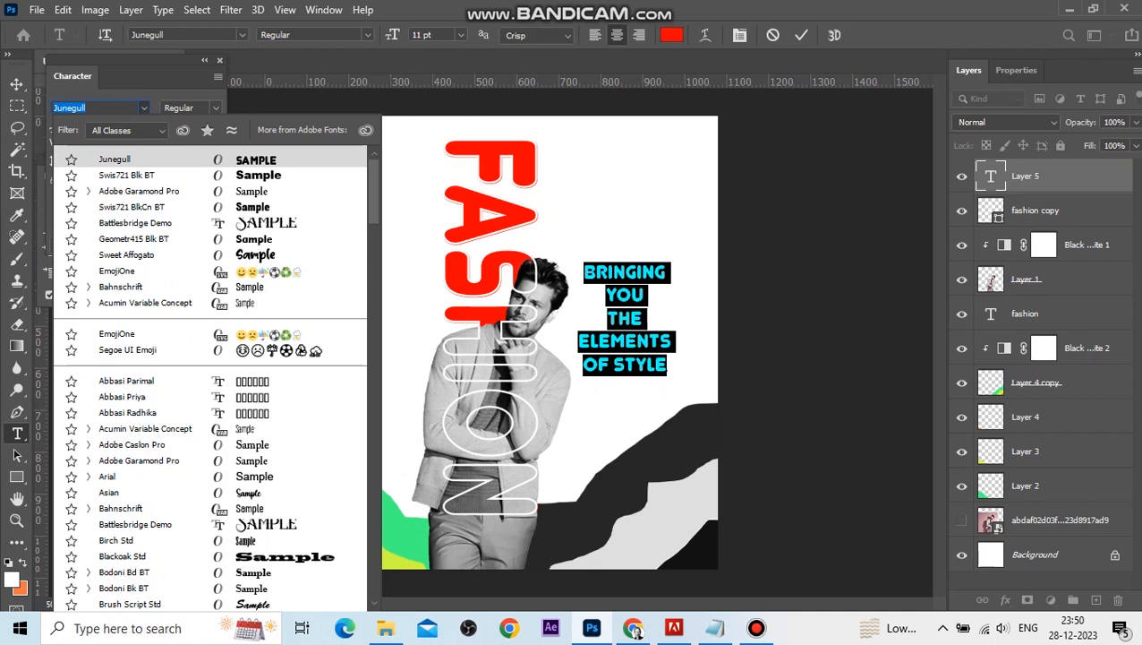
{"action": "key", "text": "Down"}
{"action": "key", "text": "Down"}
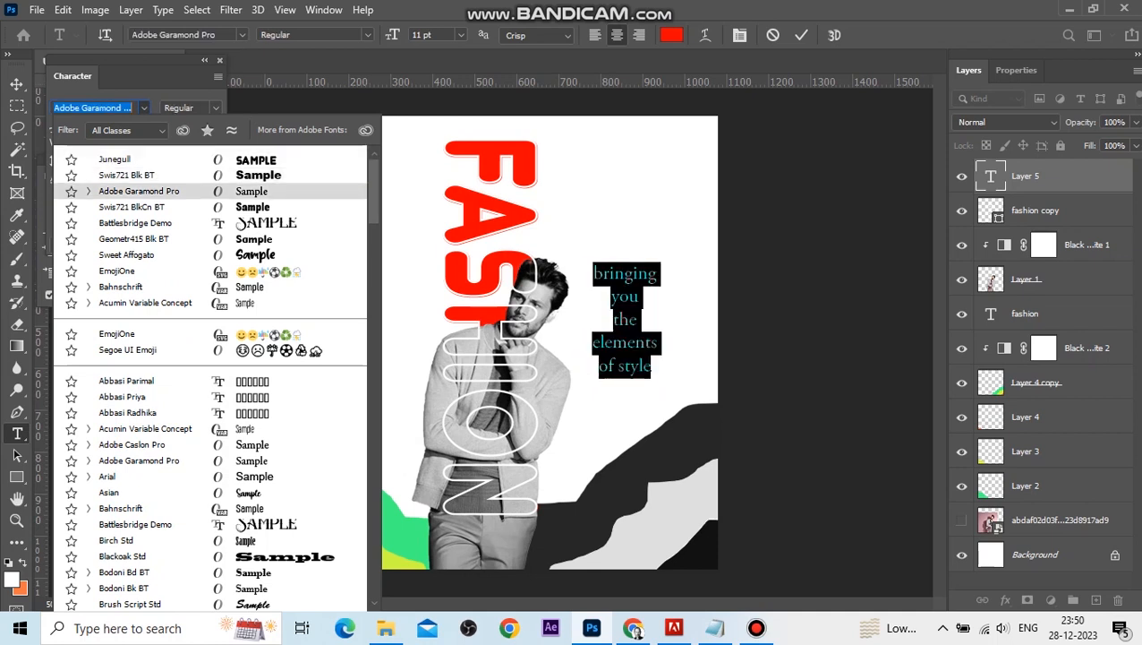
{"action": "key", "text": "Return"}
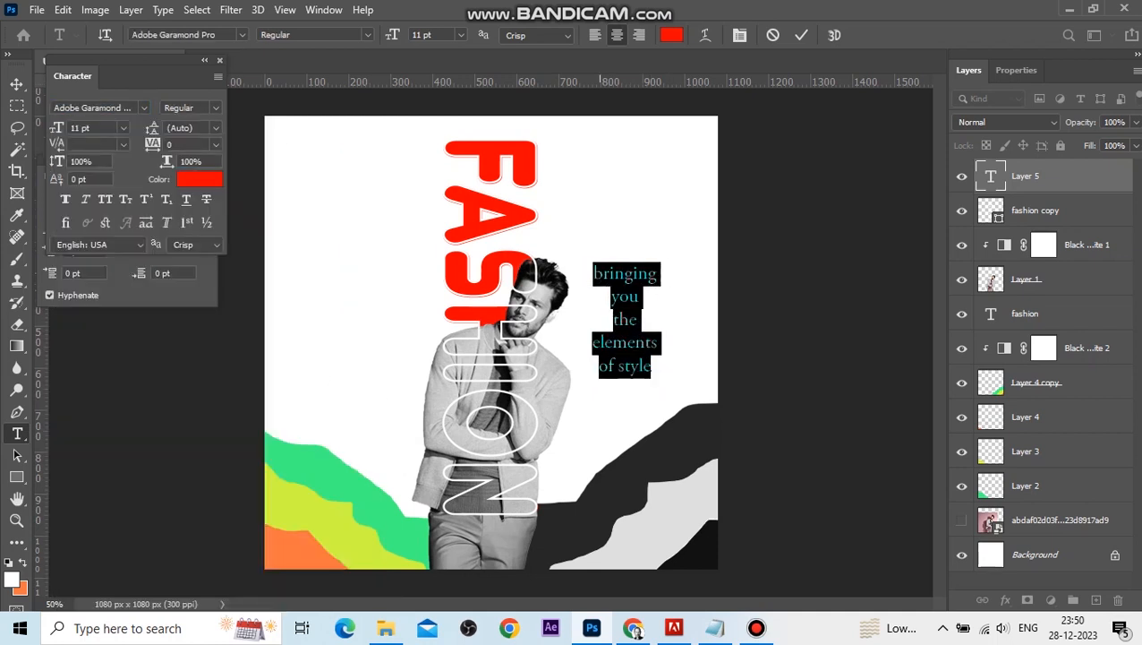
Capitalize 'Bringing' and 'Elements', color the first and last tagline lines red, and commit the text.
{"action": "left_click_drag", "start_coordinate": [602, 274], "coordinate": [595, 274]}
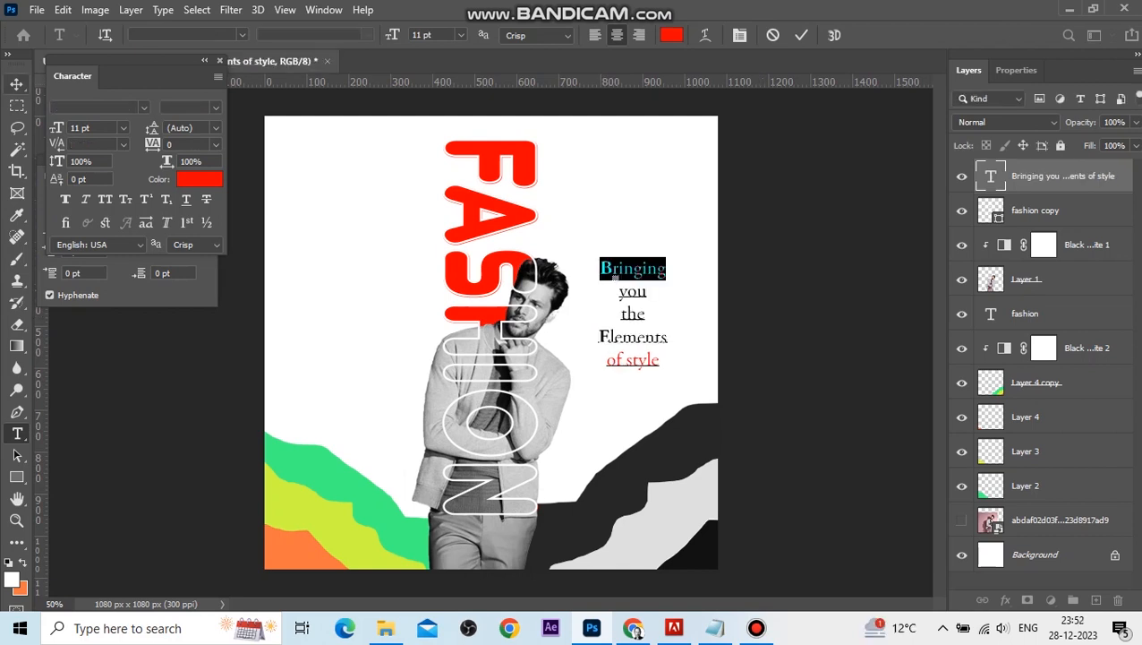
{"action": "key", "text": "ctrl+Return"}
{"action": "key", "text": "v"}
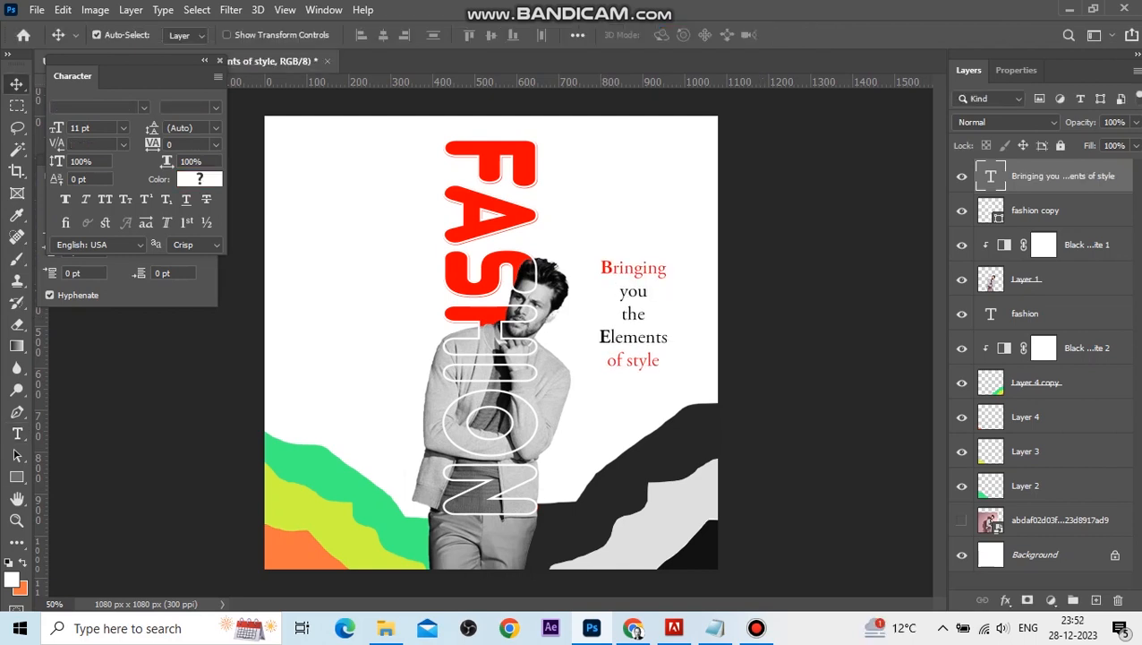
Draw a thin 140 × 6 px rectangle above the tagline and fill it red.
{"action": "key", "text": "u"}
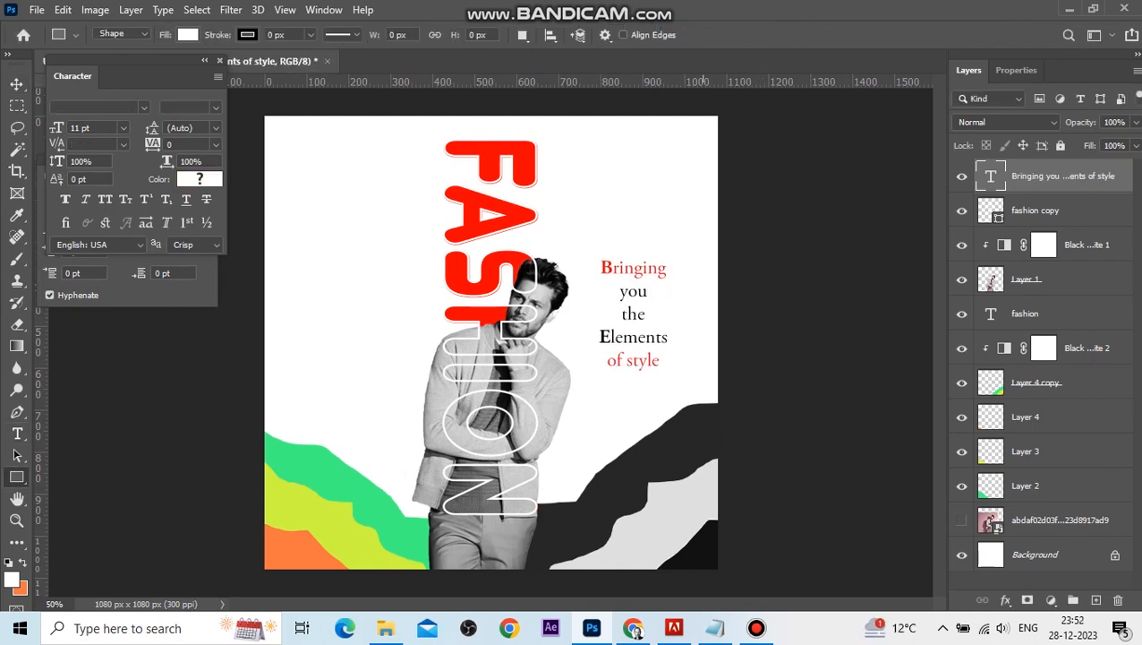
{"action": "left_click_drag", "start_coordinate": [602, 253], "coordinate": [663, 256]}
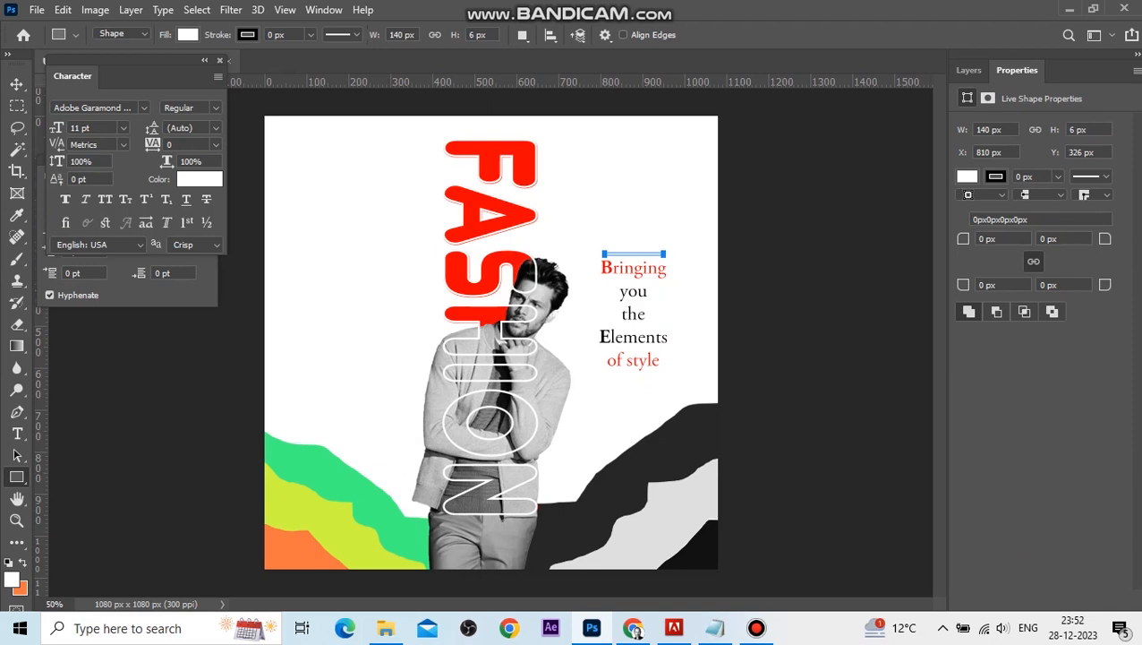
{"action": "left_click", "coordinate": [188, 35]}
{"action": "left_click", "coordinate": [82, 123]}
{"action": "left_click", "coordinate": [17, 83]}
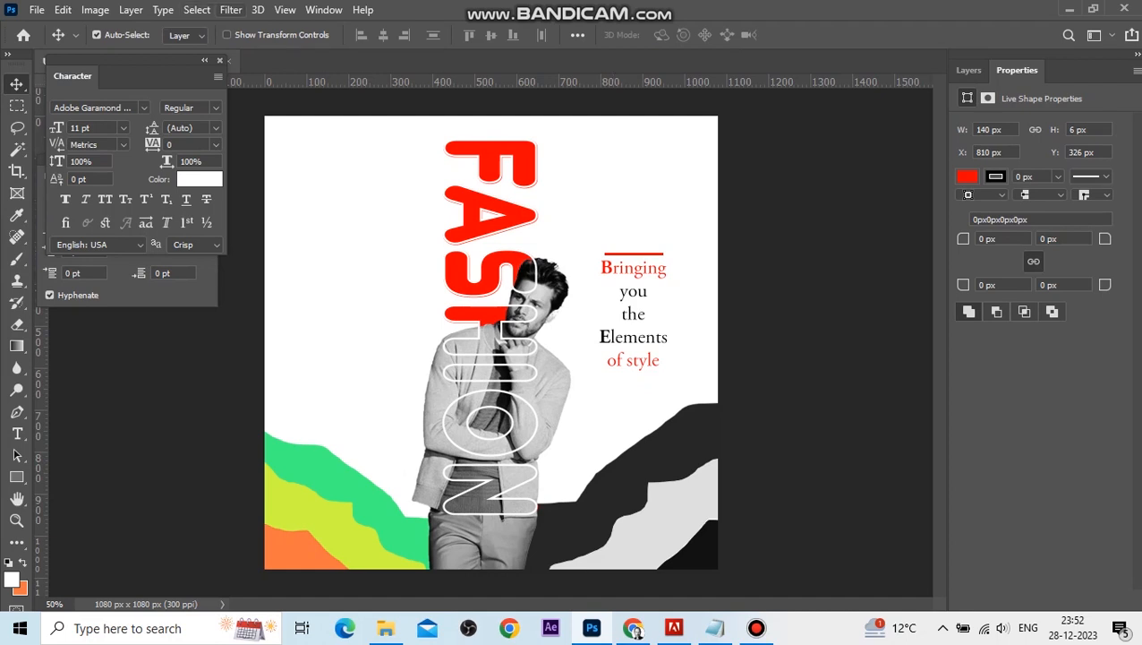
Convert the bar to a smart object and apply Motion Blur at angle 0 with distance 64 pixels.
{"action": "left_click", "coordinate": [231, 10]}
{"action": "mouse_move", "coordinate": [268, 199]}
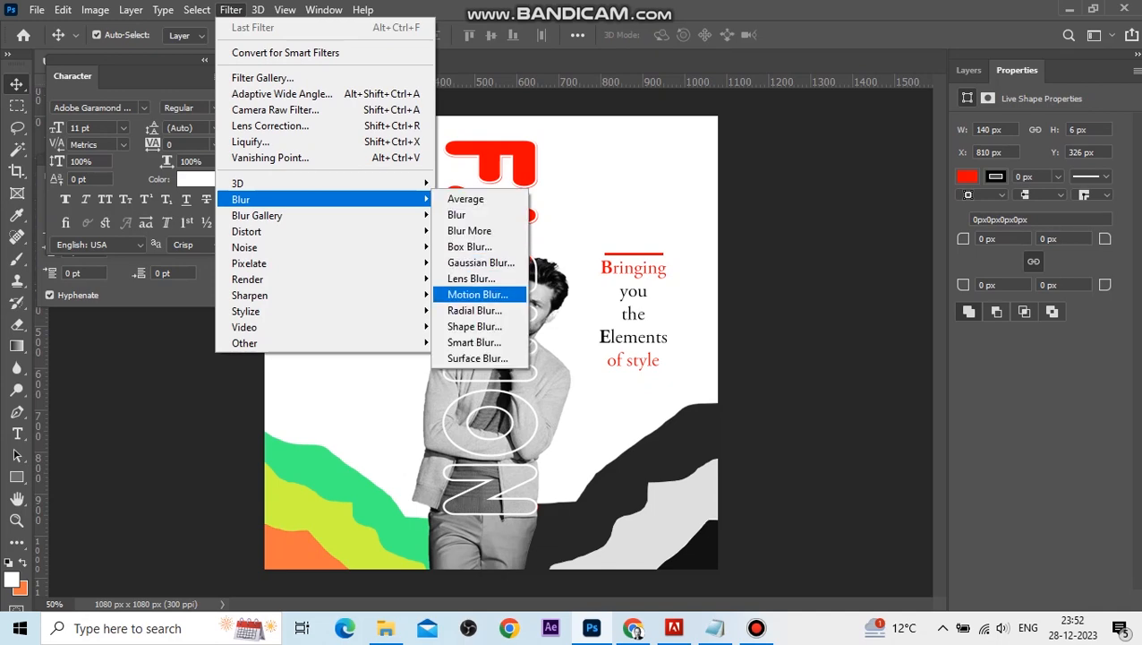
{"action": "left_click", "coordinate": [475, 295]}
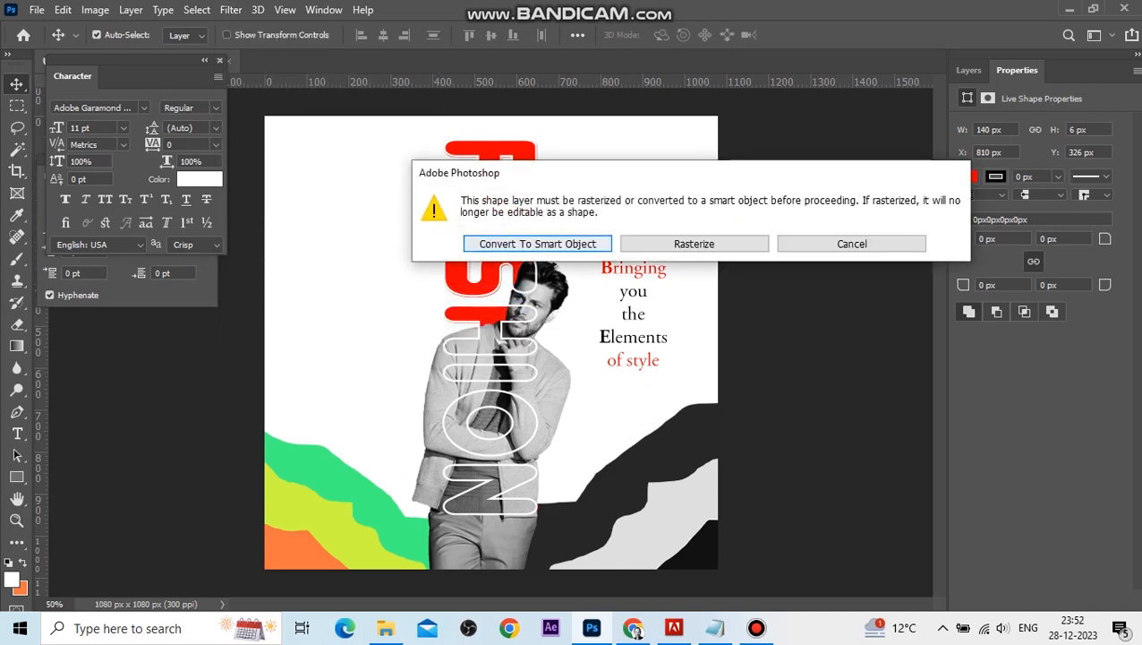
{"action": "key", "text": "Return"}
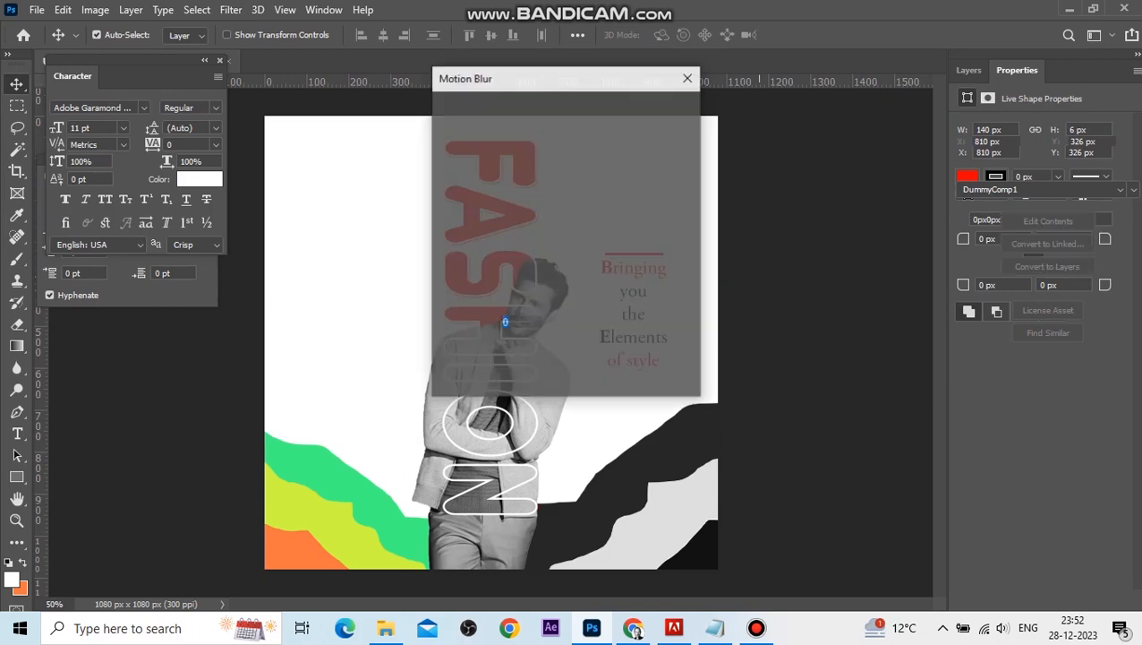
{"action": "left_click_drag", "start_coordinate": [555, 78], "coordinate": [955, 117]}
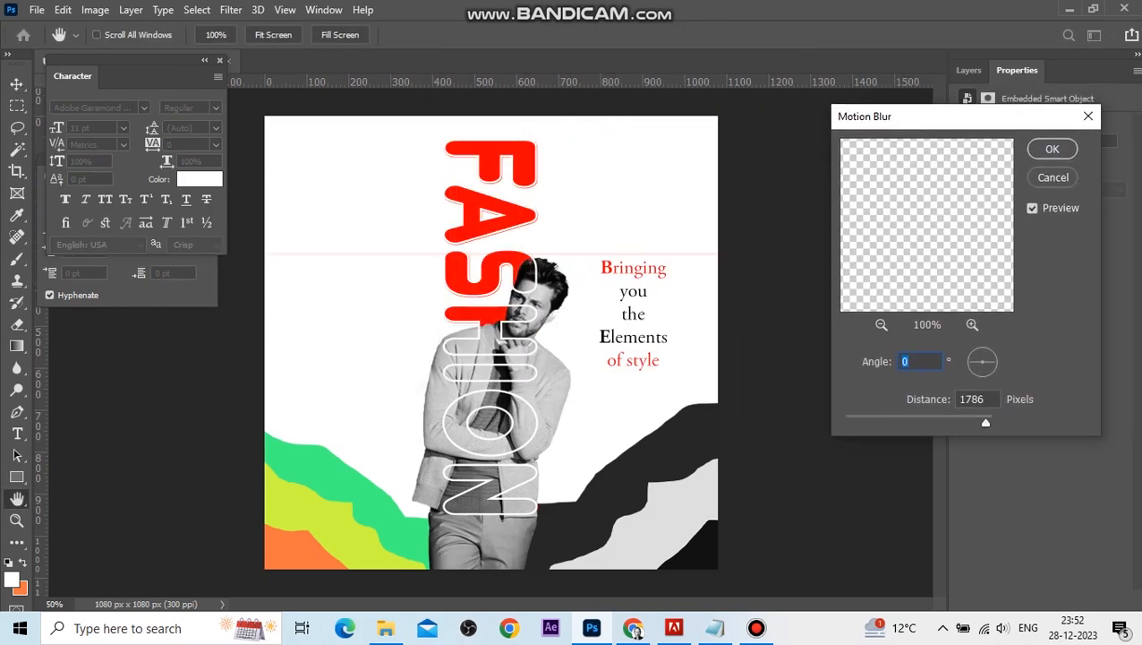
{"action": "left_click_drag", "start_coordinate": [985, 423], "coordinate": [896, 423]}
{"action": "mouse_move", "coordinate": [896, 422]}
{"action": "left_mouse_down"}
{"action": "mouse_move", "coordinate": [873, 422]}
{"action": "mouse_move", "coordinate": [887, 423]}
{"action": "left_mouse_up"}
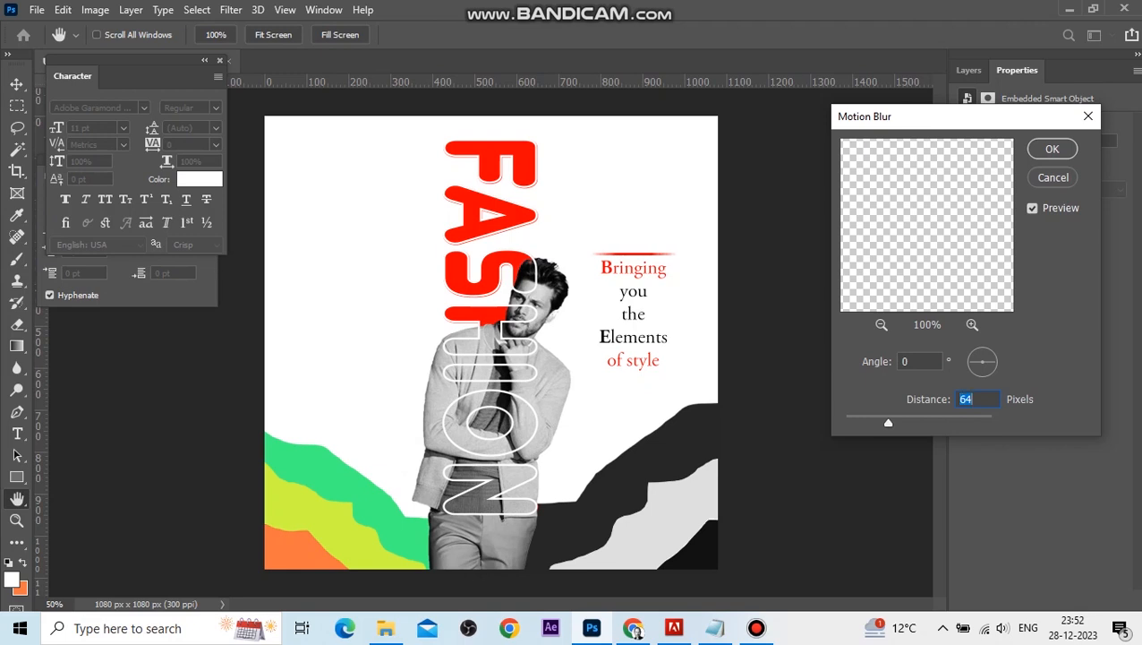
{"action": "left_click", "coordinate": [1051, 149]}
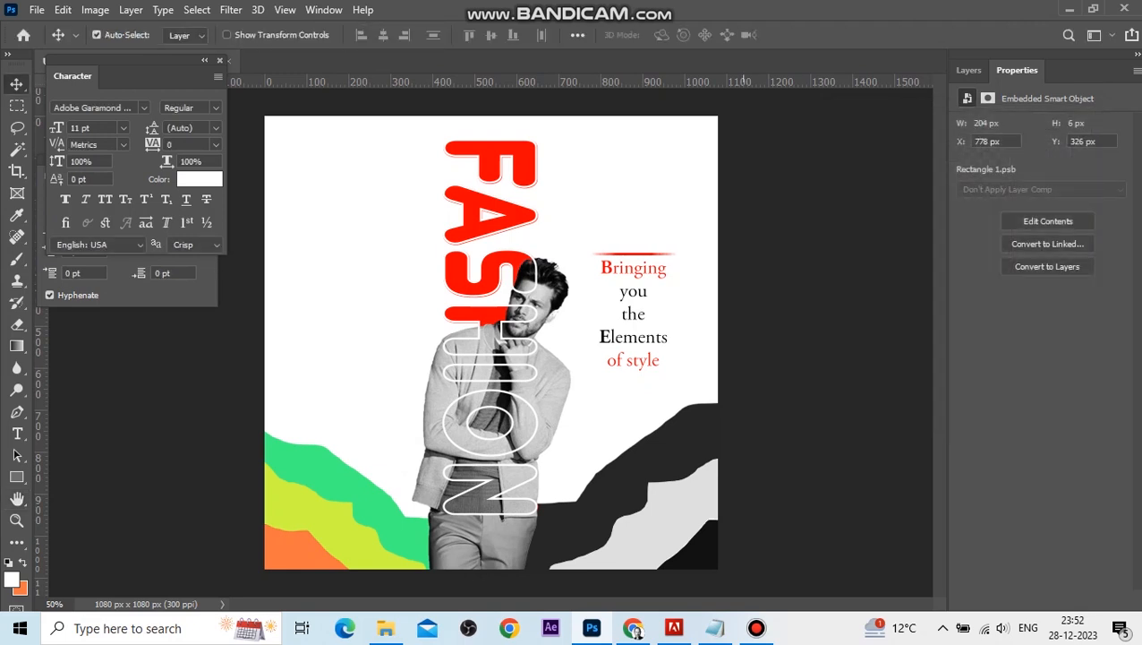
Duplicate the blurred bar and place the copy just below the tagline.
{"action": "mouse_move", "coordinate": [634, 255]}
{"action": "left_mouse_down"}
{"action": "mouse_move", "coordinate": [628, 371]}
{"action": "mouse_move", "coordinate": [631, 249]}
{"action": "left_mouse_up"}
{"action": "left_click_drag", "start_coordinate": [645, 246], "coordinate": [667, 351]}
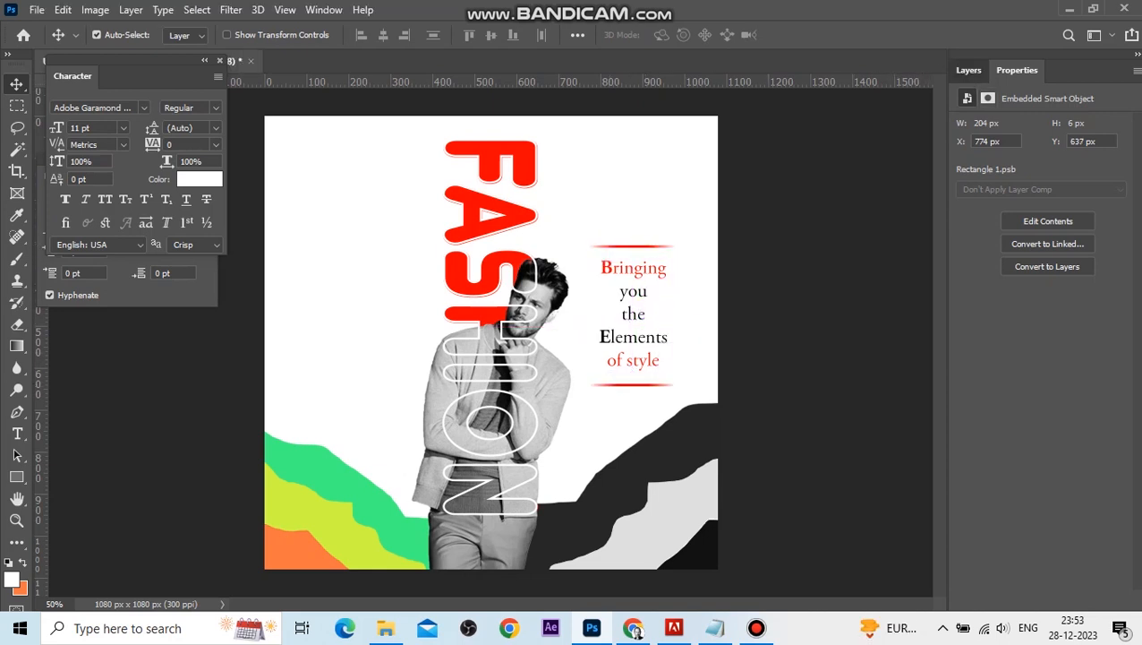
{"action": "left_click", "coordinate": [968, 69]}
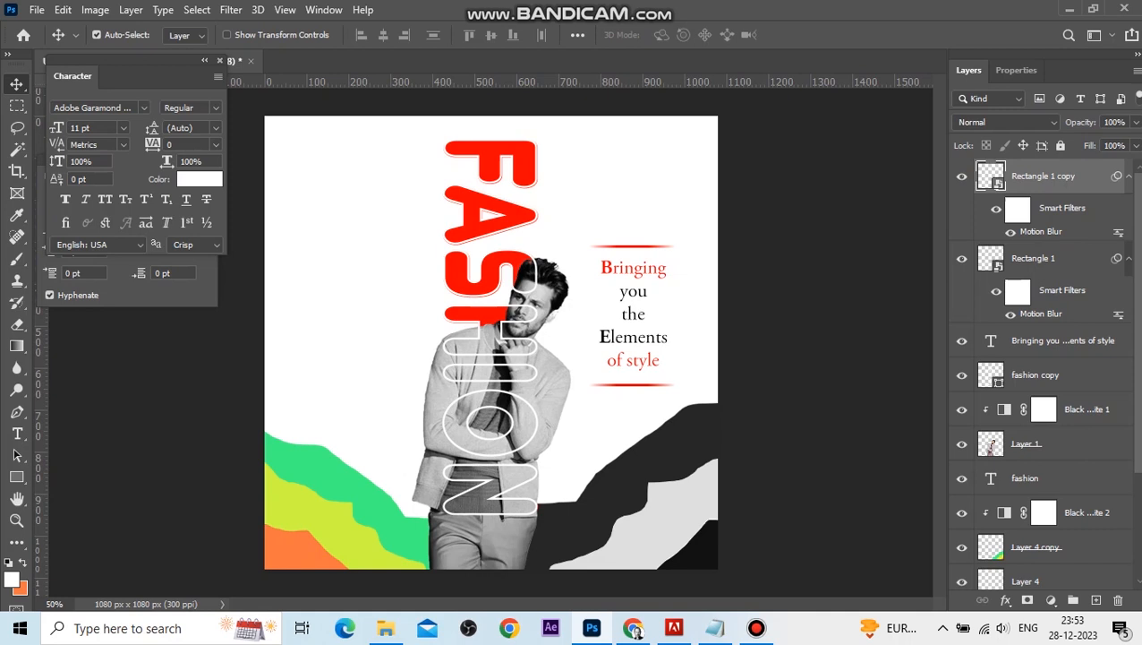
Scale the tagline and its two red bars down to about 66.5% and move them up toward the top right.
{"action": "left_click", "coordinate": [1075, 341], "text": "shift"}
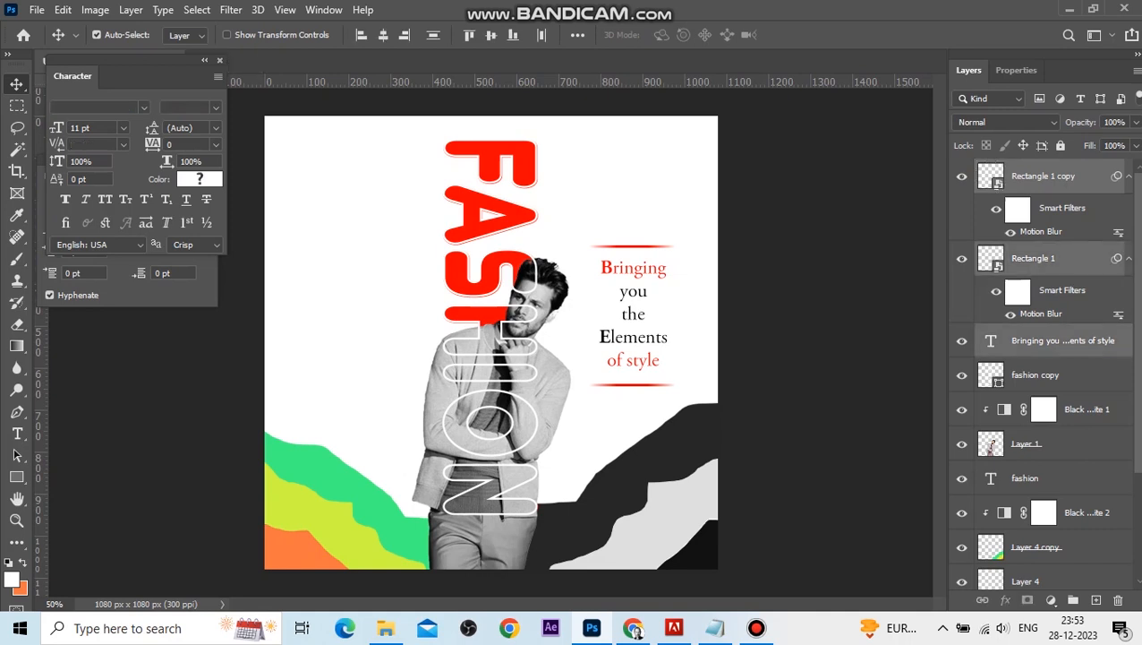
{"action": "key", "text": "ctrl+t"}
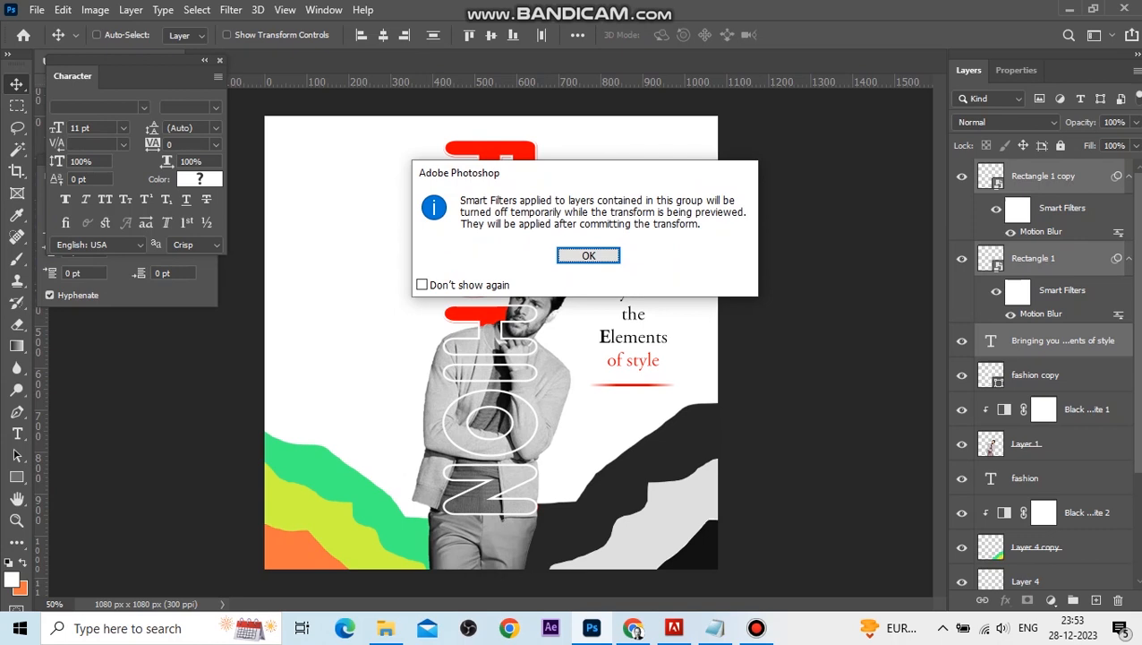
{"action": "left_click", "coordinate": [588, 255]}
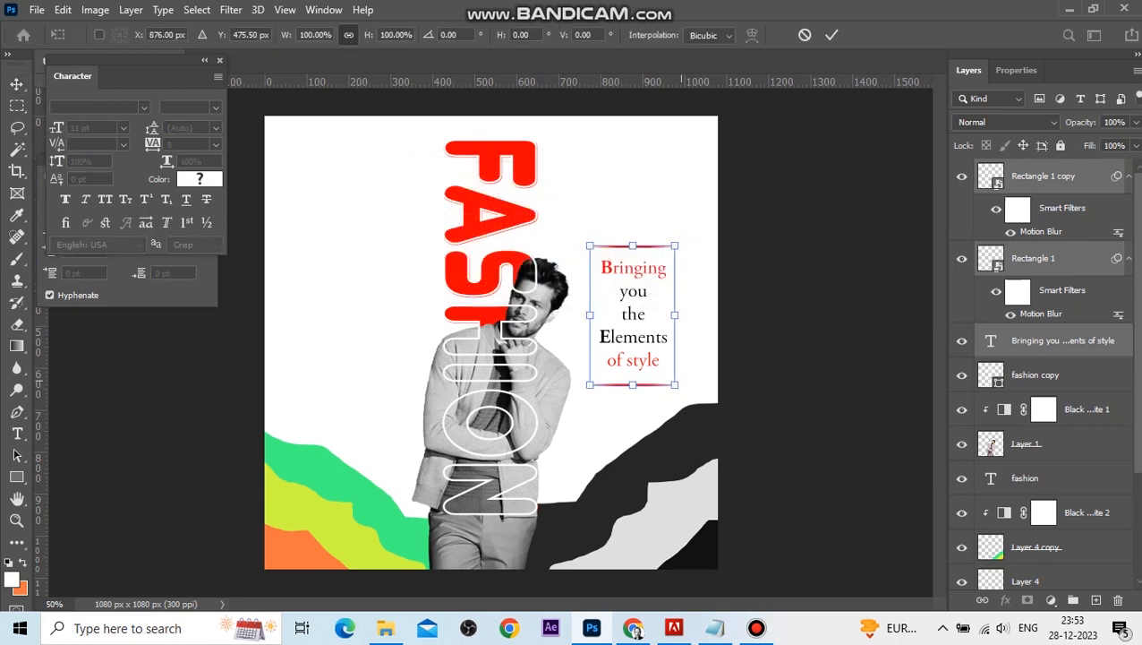
{"action": "left_click_drag", "start_coordinate": [677, 385], "coordinate": [648, 338]}
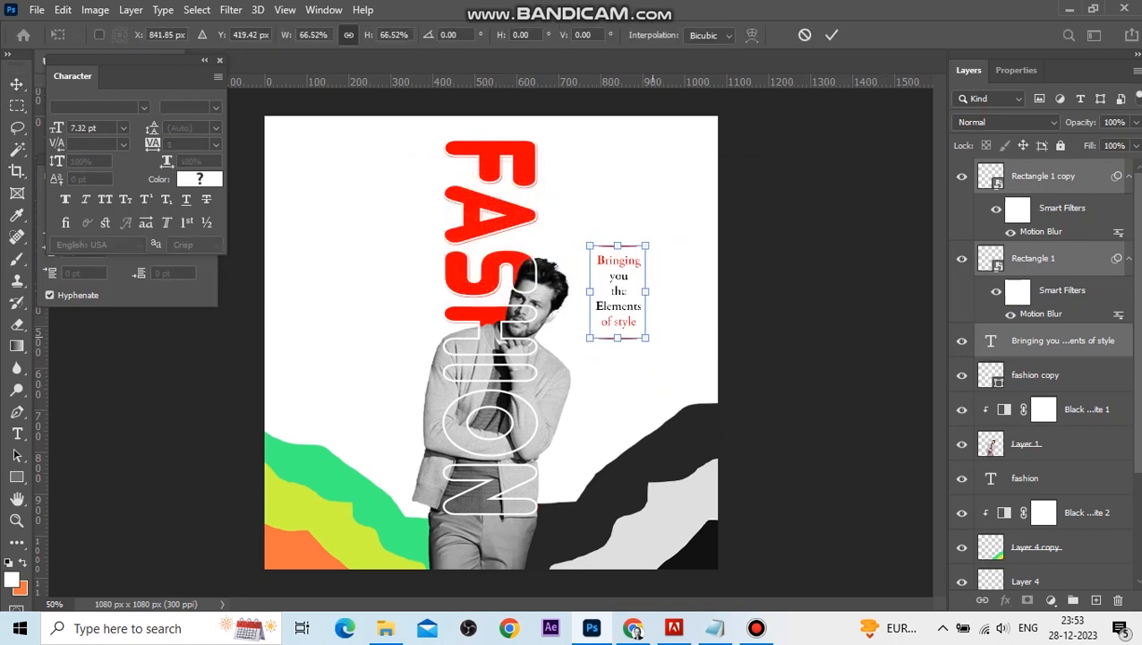
{"action": "left_click_drag", "start_coordinate": [643, 272], "coordinate": [670, 283]}
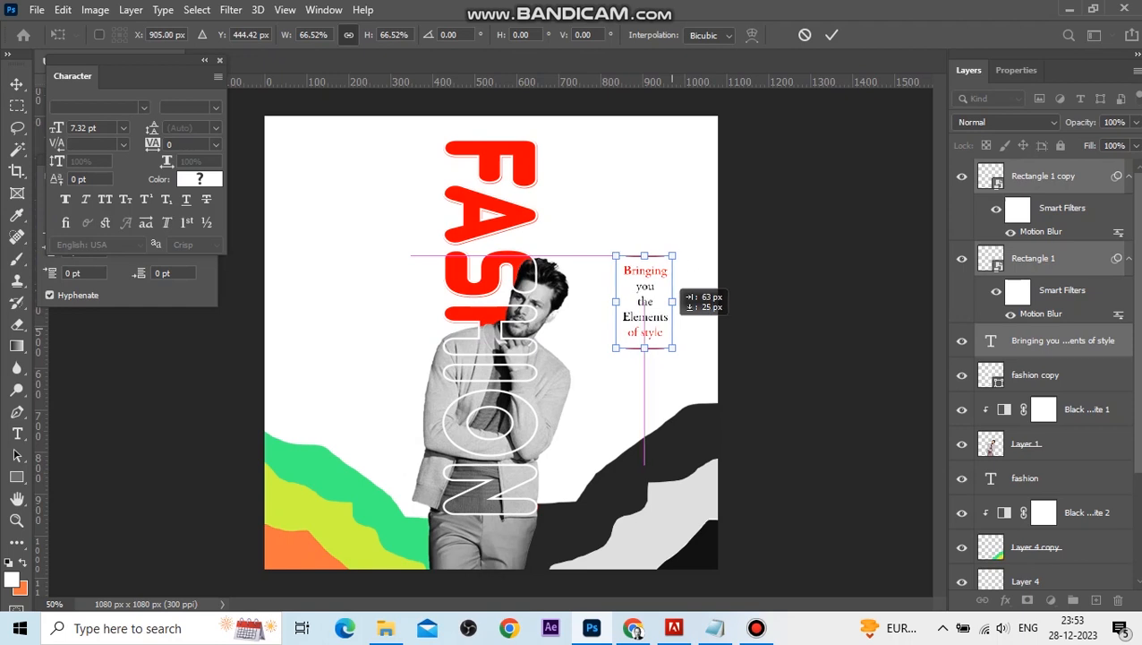
{"action": "key", "text": "Return"}
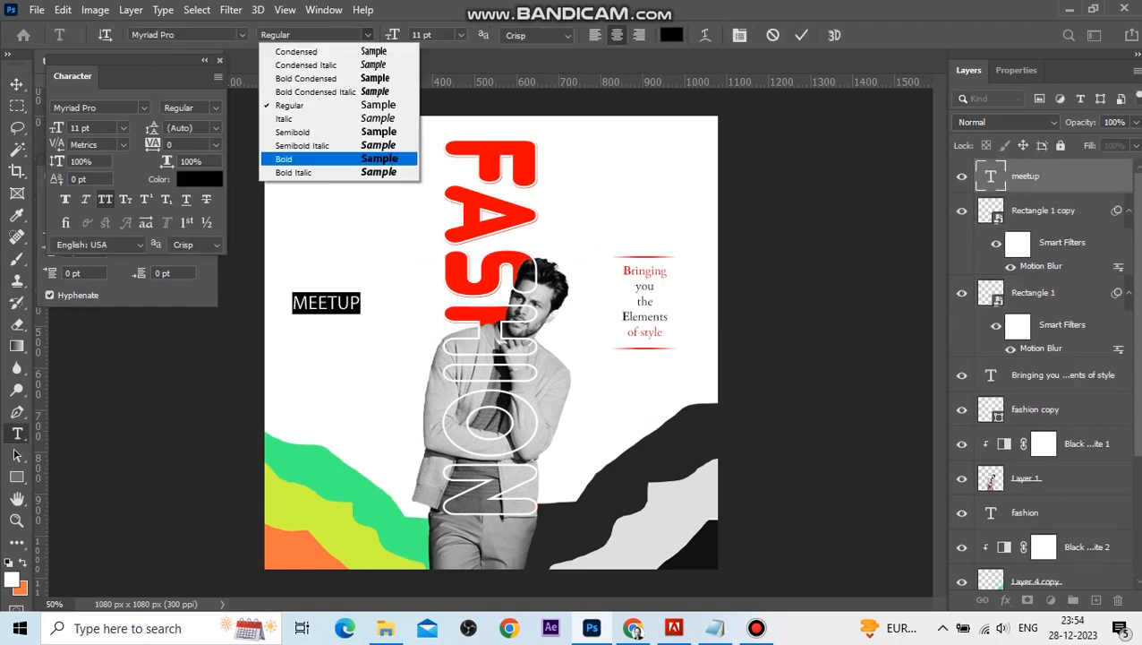
Add bold MEETUP text on the left side of the poster.
{"action": "left_click", "coordinate": [322, 145]}
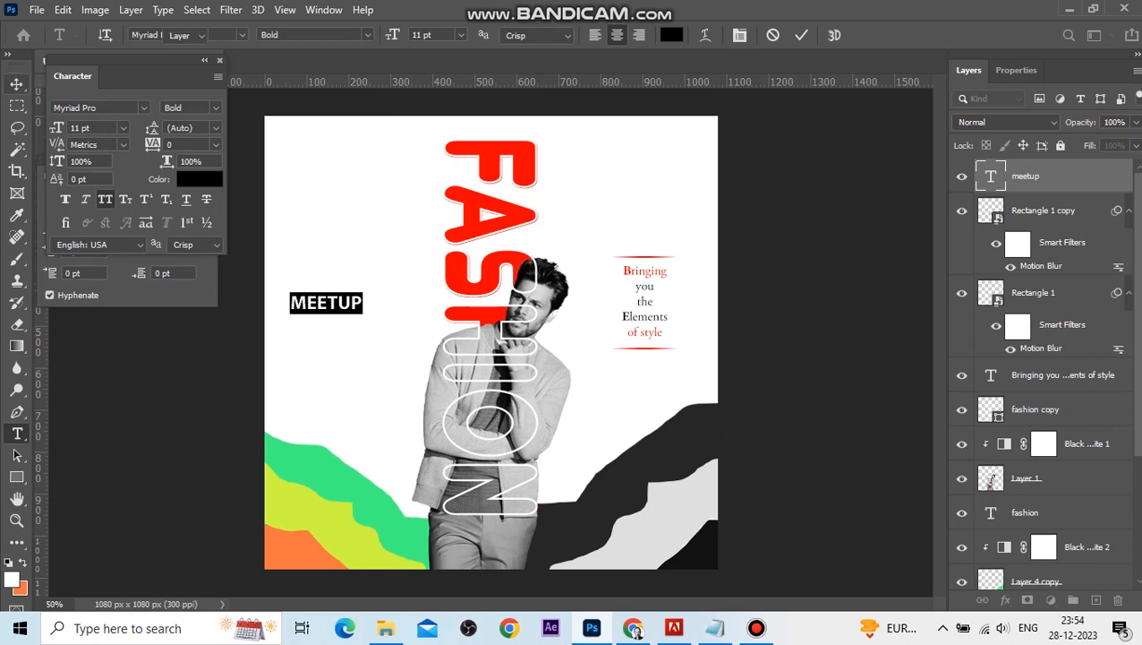
{"action": "left_click", "coordinate": [16, 83]}
{"action": "left_click_drag", "start_coordinate": [345, 303], "coordinate": [342, 281]}
Color the MEETUP text red (ff0000).
{"action": "double_click", "coordinate": [324, 281]}
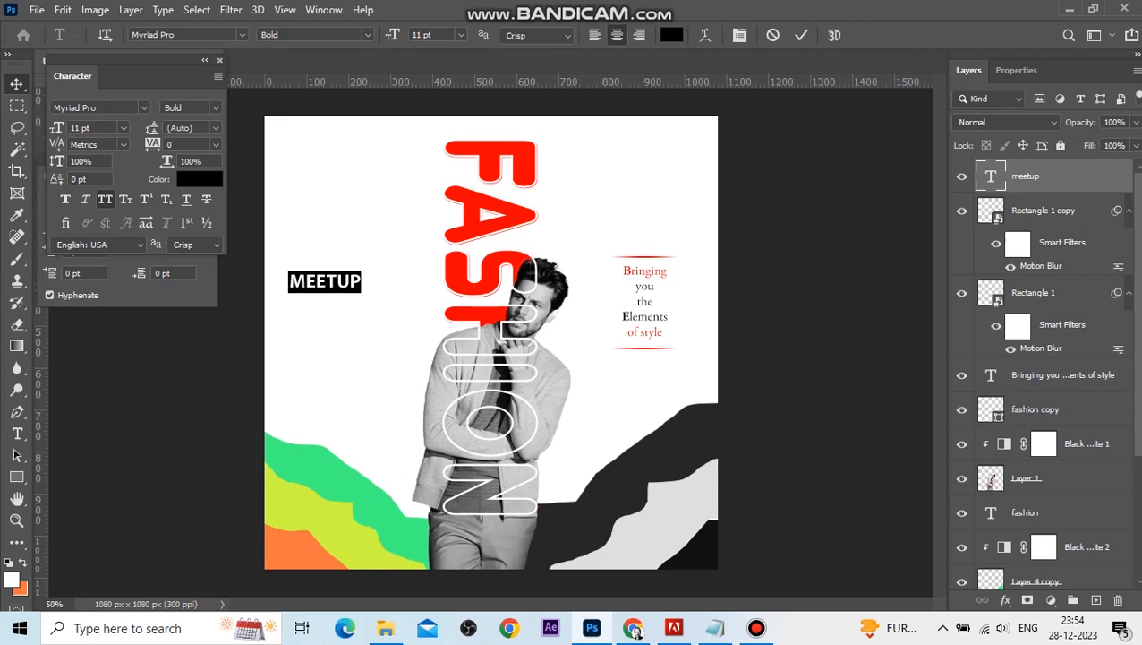
{"action": "left_click", "coordinate": [324, 285]}
{"action": "left_click", "coordinate": [671, 35]}
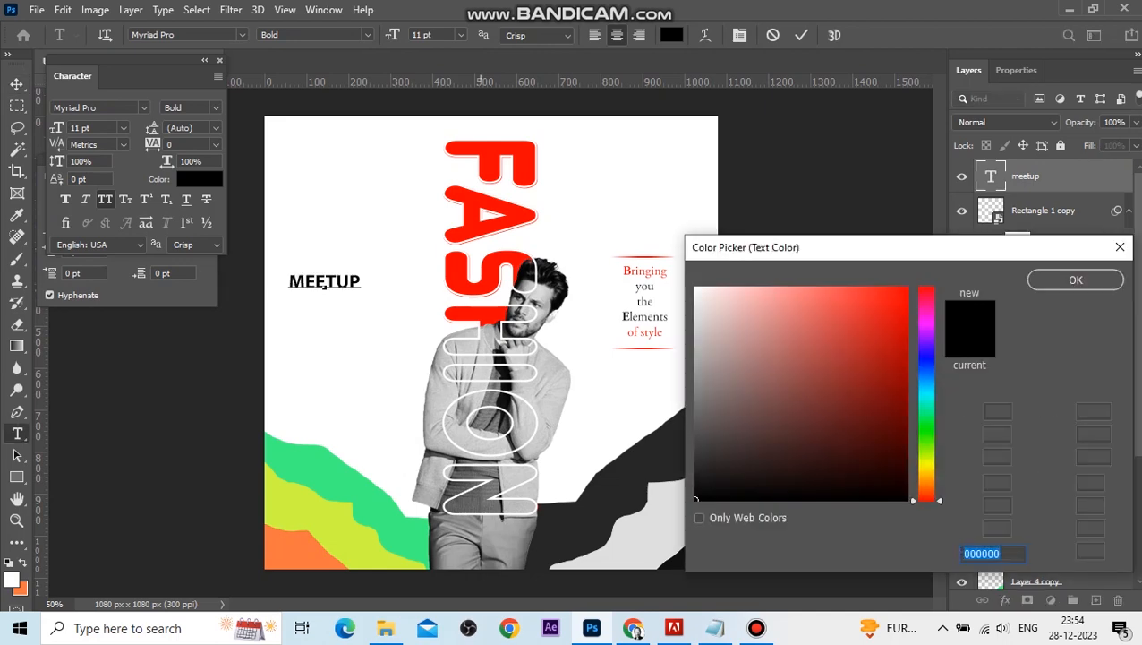
{"action": "left_click", "coordinate": [906, 288]}
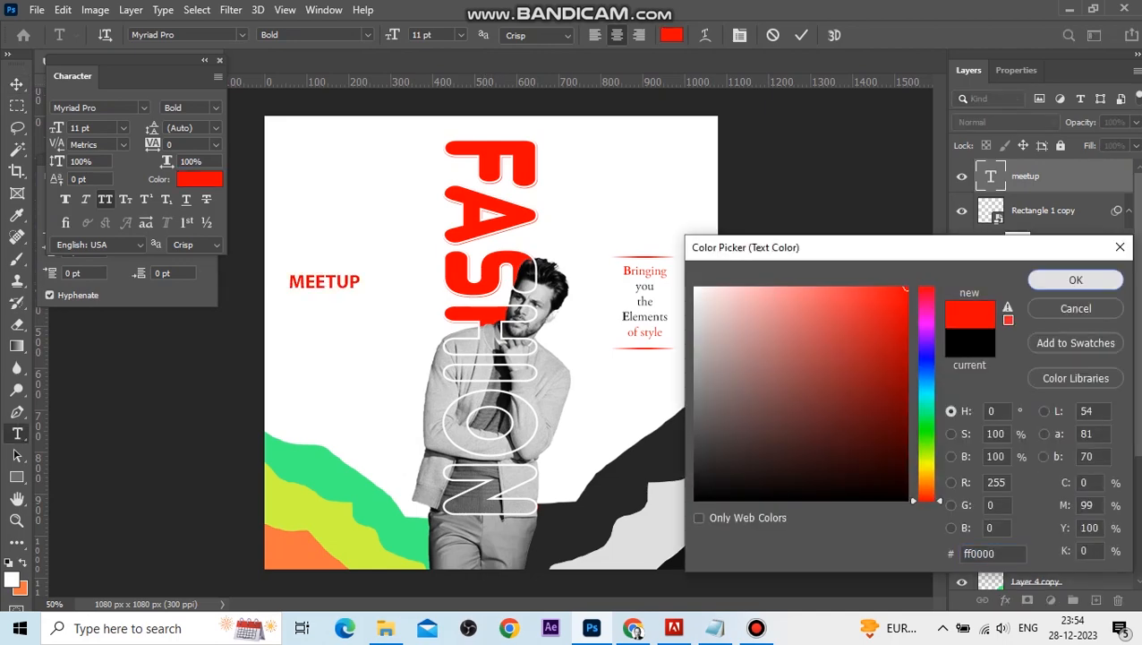
{"action": "left_click", "coordinate": [1075, 280]}
{"action": "left_click", "coordinate": [17, 83]}
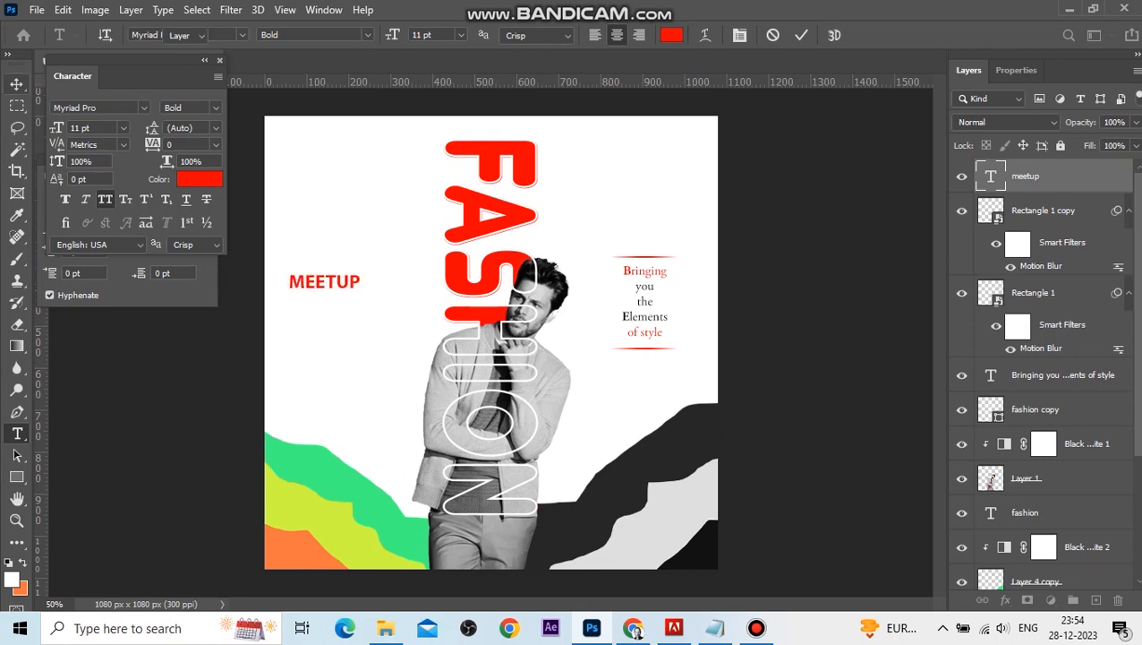
Draw a red 184 × 54 px rounded rectangle with 27 px corners below MEETUP.
{"action": "key", "text": "u"}
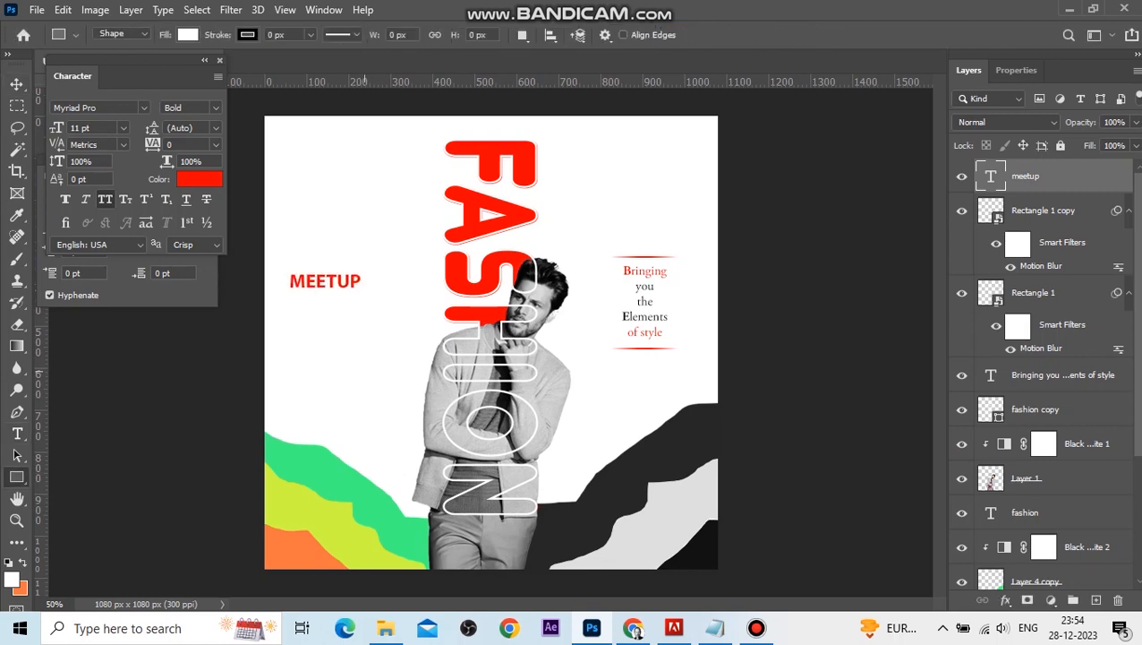
{"action": "left_click_drag", "start_coordinate": [285, 299], "coordinate": [363, 320]}
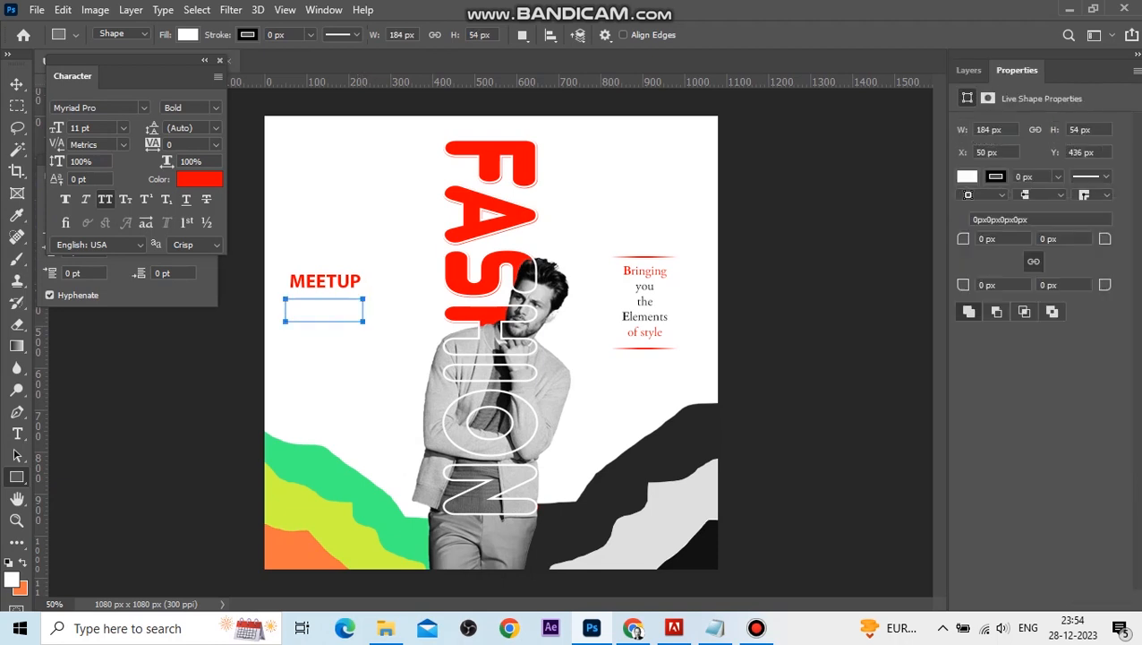
{"action": "left_click_drag", "start_coordinate": [963, 239], "coordinate": [1002, 239]}
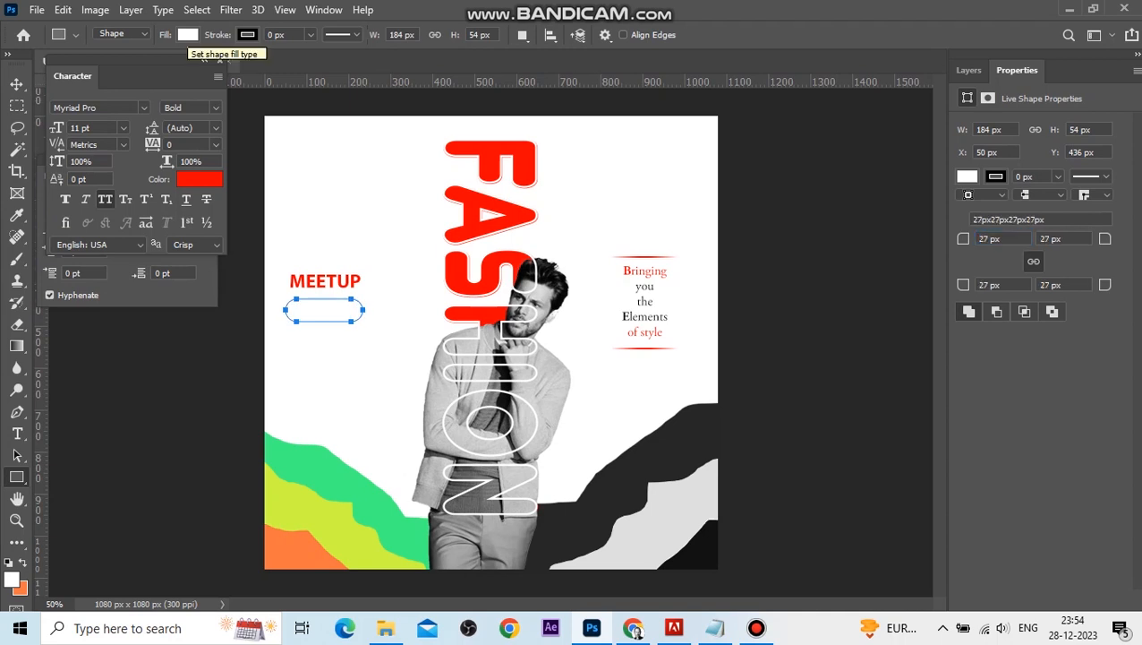
{"action": "left_click", "coordinate": [187, 34]}
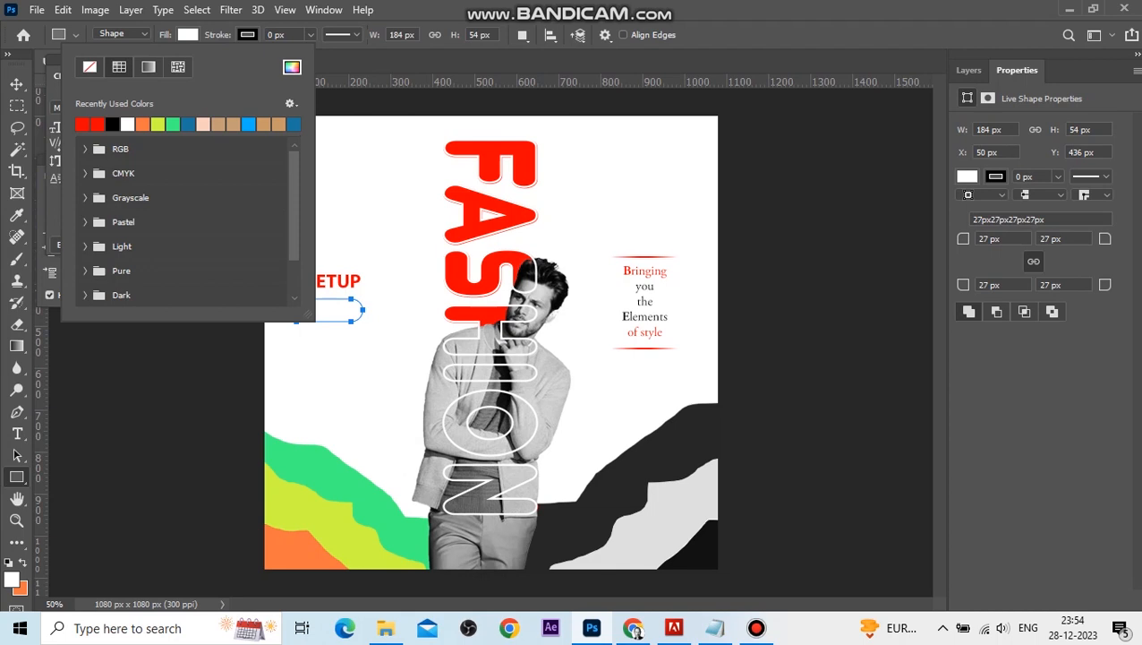
{"action": "left_click", "coordinate": [95, 124]}
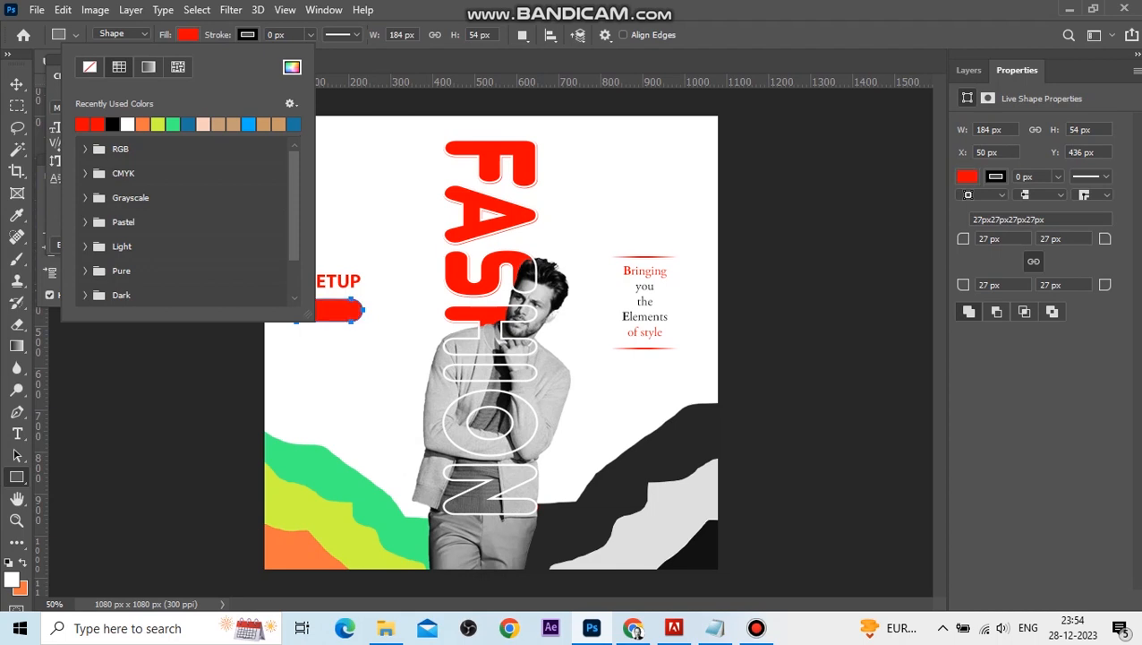
{"action": "key", "text": "v"}
{"action": "left_click_drag", "start_coordinate": [339, 277], "coordinate": [341, 273]}
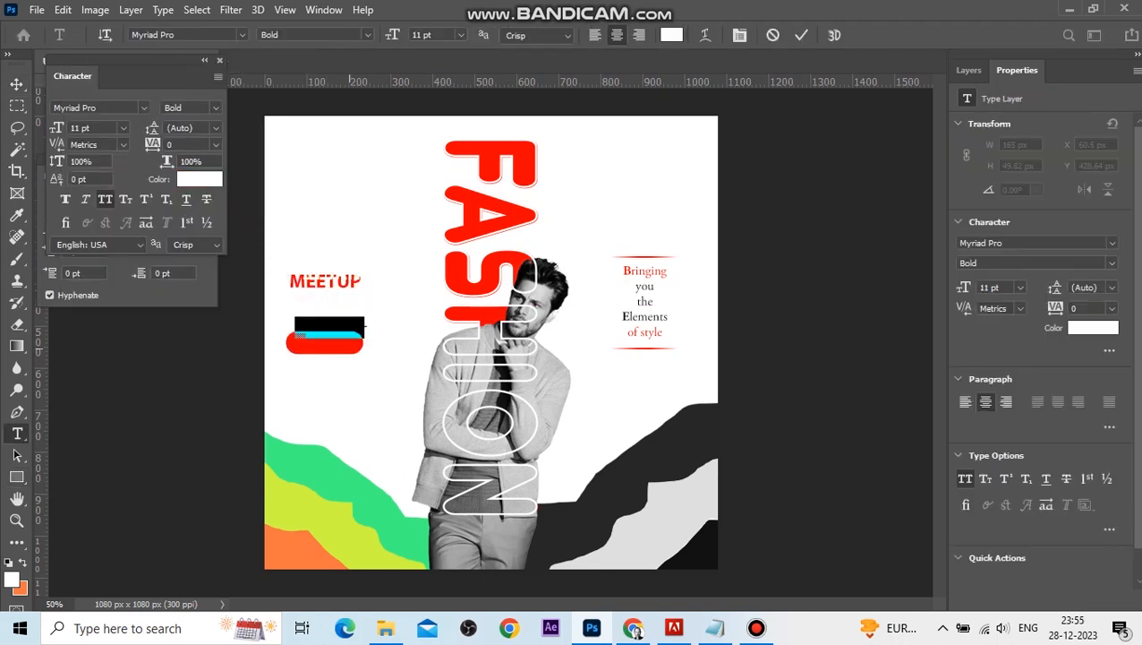
Add white 1ST JAN text over the rounded rectangle and move its layer above the rectangle.
{"action": "left_click_drag", "start_coordinate": [346, 363], "coordinate": [341, 379]}
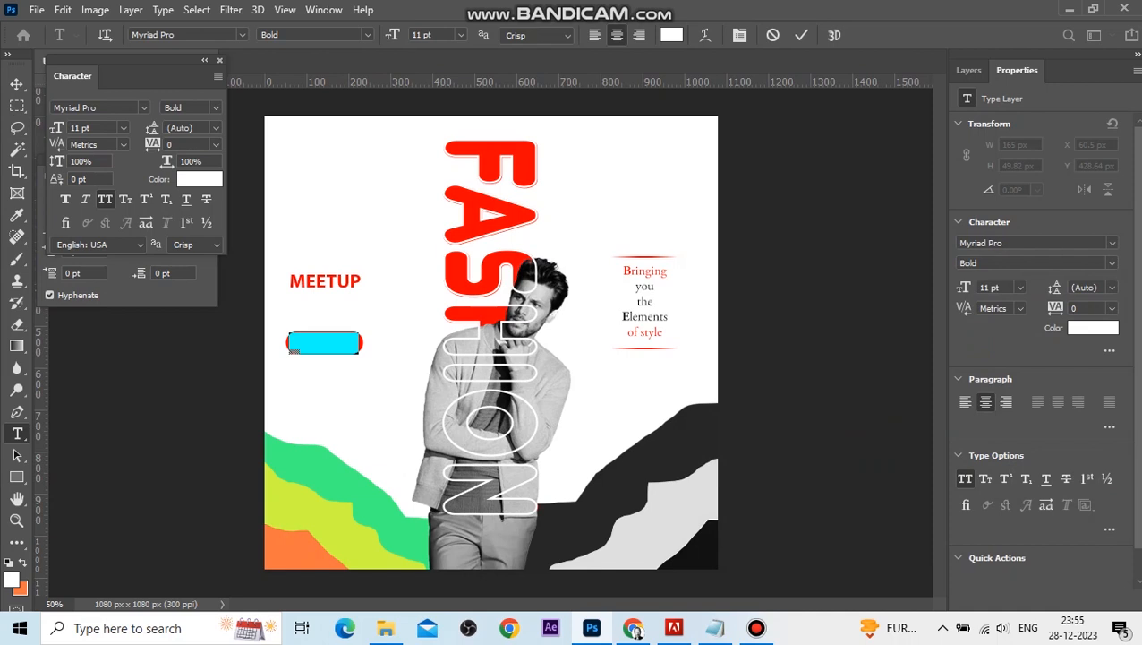
{"action": "left_click", "coordinate": [16, 84]}
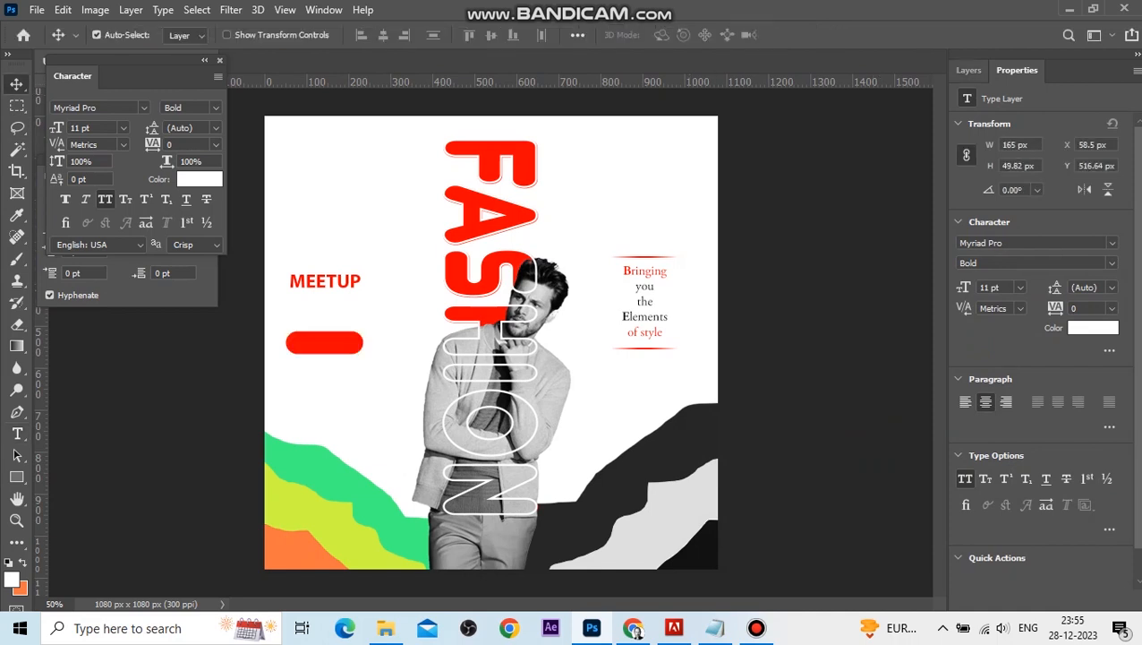
{"action": "left_click", "coordinate": [969, 70]}
{"action": "left_click_drag", "start_coordinate": [1025, 210], "coordinate": [1023, 161]}
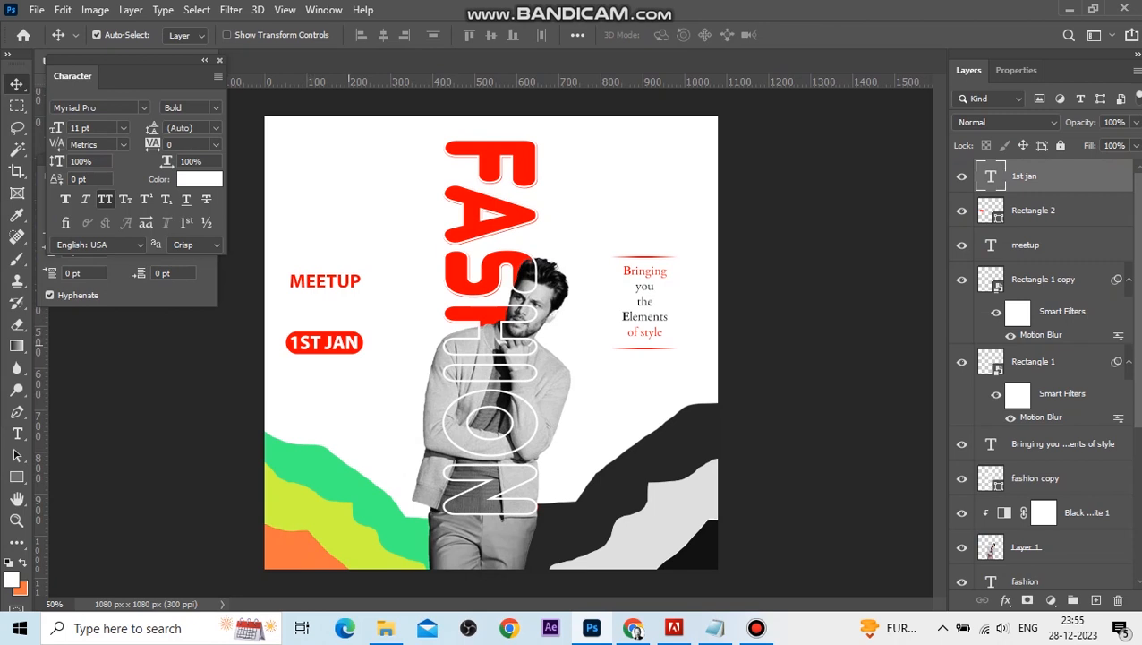
Set the 1ST JAN text size to 8 pt.
{"action": "double_click", "coordinate": [295, 344]}
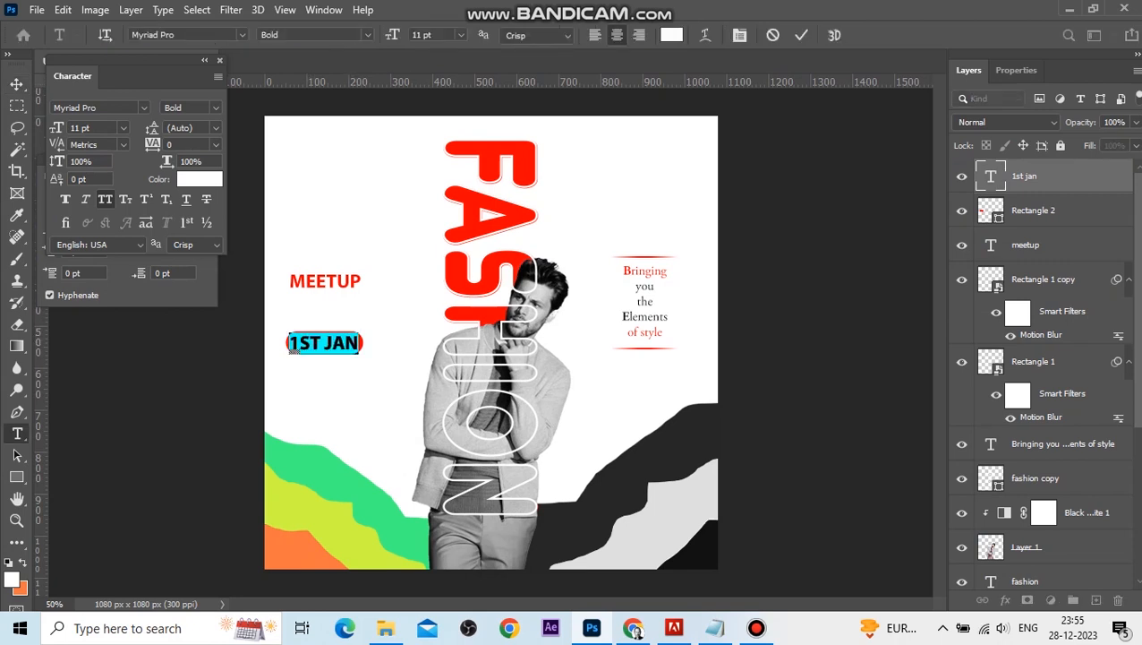
{"action": "left_click", "coordinate": [460, 34]}
{"action": "left_click", "coordinate": [435, 83]}
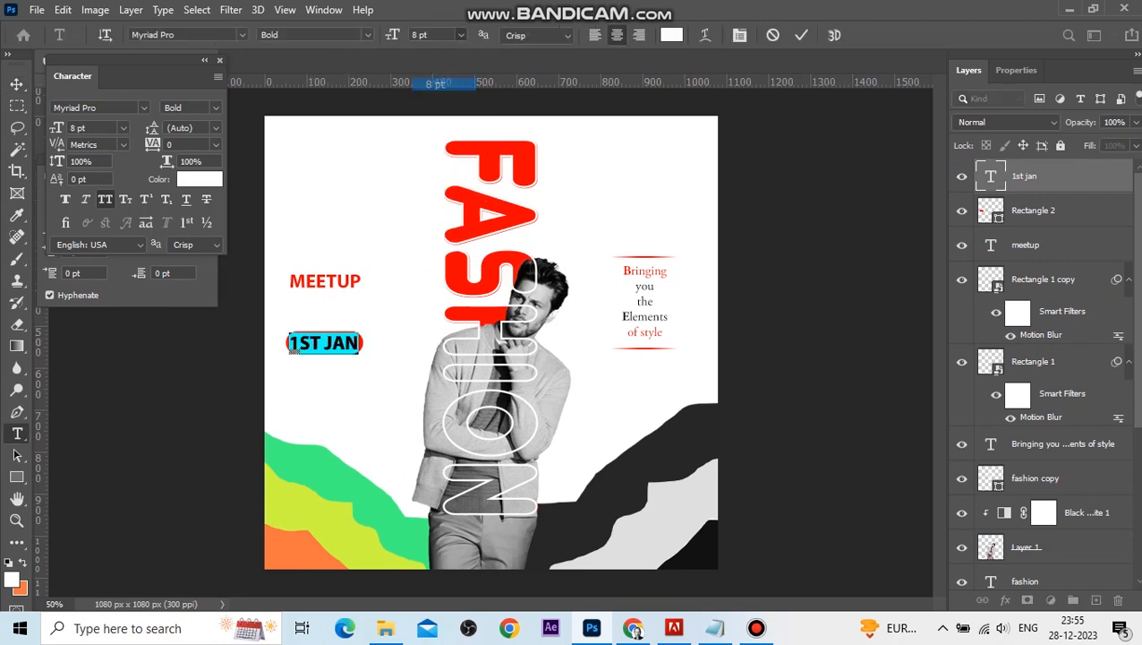
{"action": "left_click", "coordinate": [16, 84]}
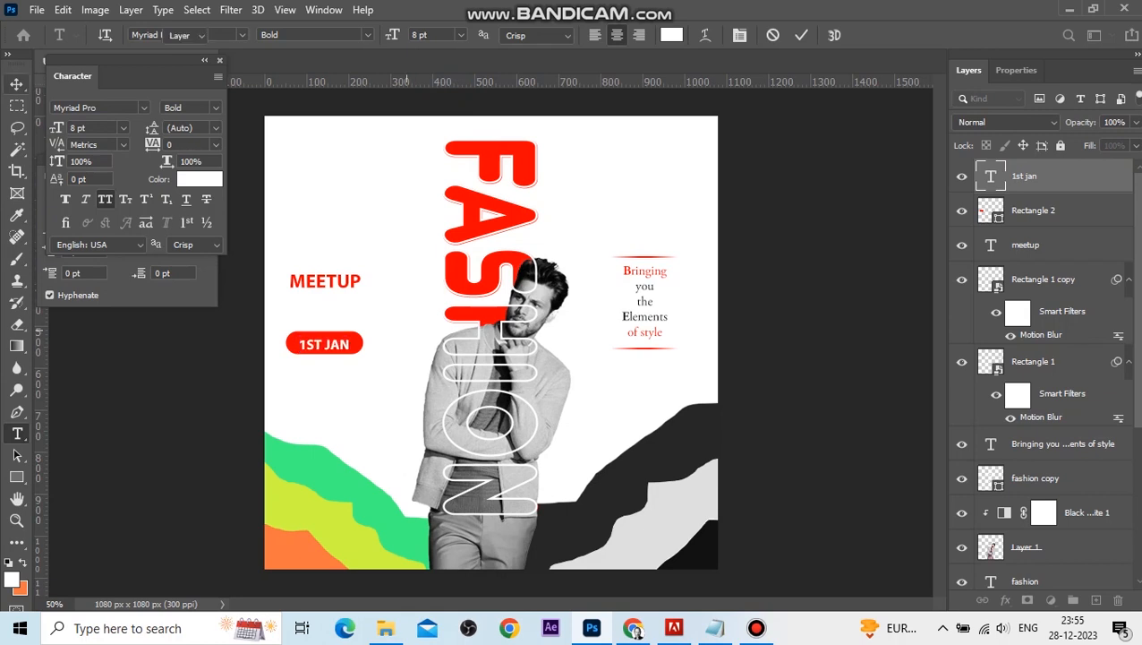
Move the date badge up just under MEETUP and add red MONDAY 04:00 PM text below it.
{"action": "left_click", "coordinate": [349, 340]}
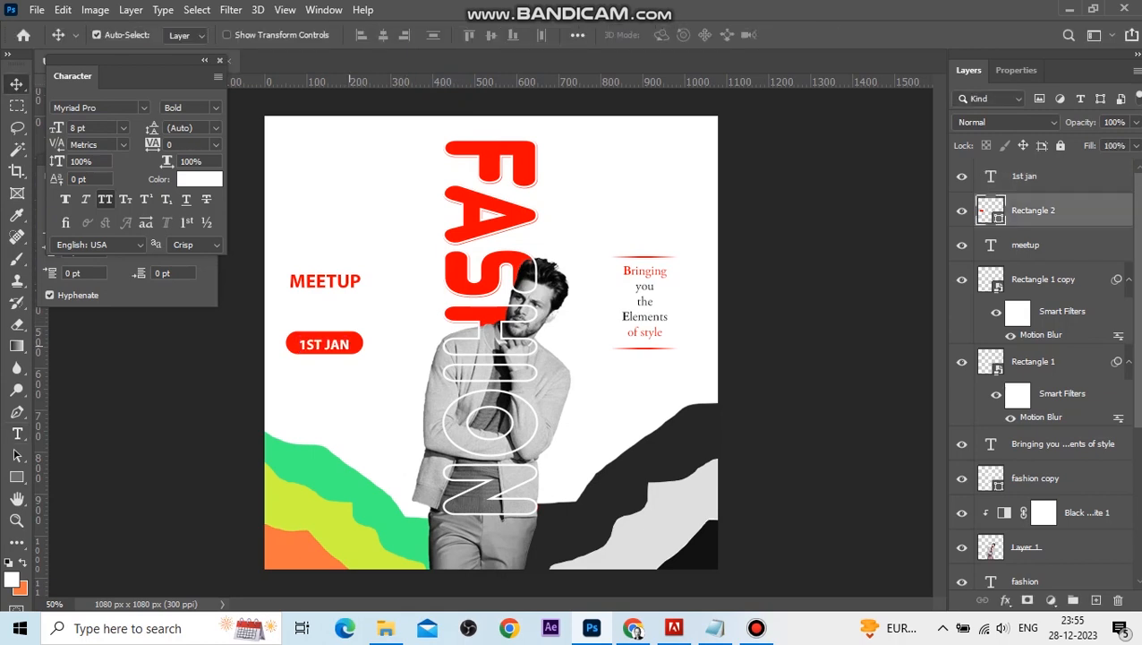
{"action": "left_click", "coordinate": [345, 345], "text": "shift"}
{"action": "left_click_drag", "start_coordinate": [346, 345], "coordinate": [358, 306]}
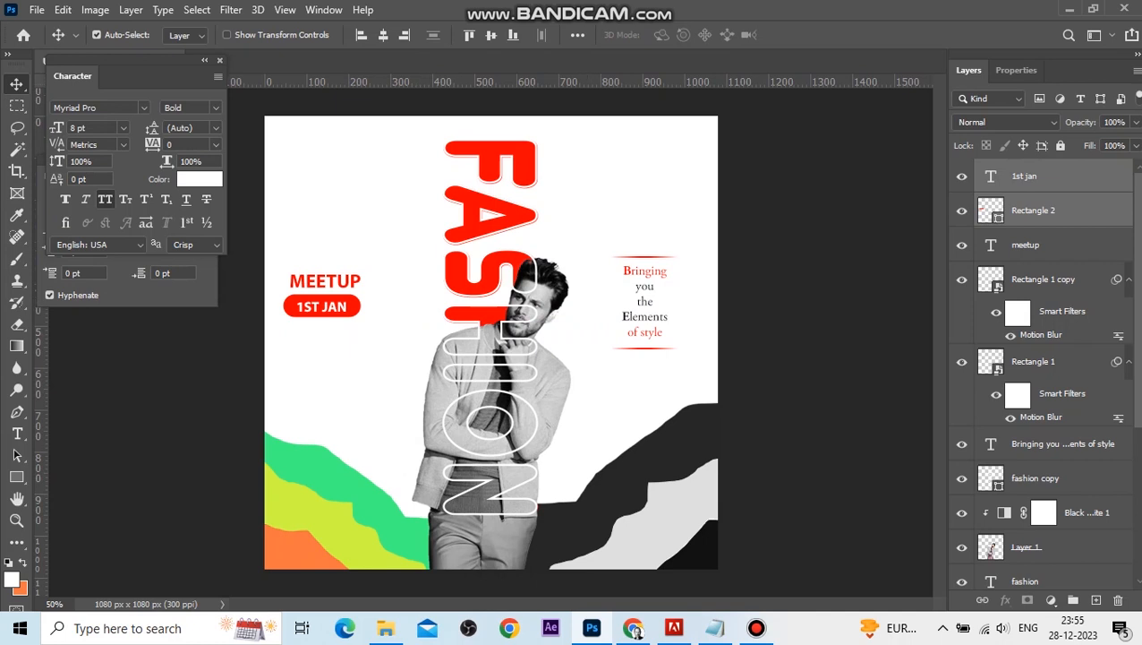
{"action": "key", "text": "Up"}
{"action": "key", "text": "Up"}
{"action": "key", "text": "Up"}
{"action": "key", "text": "Up"}
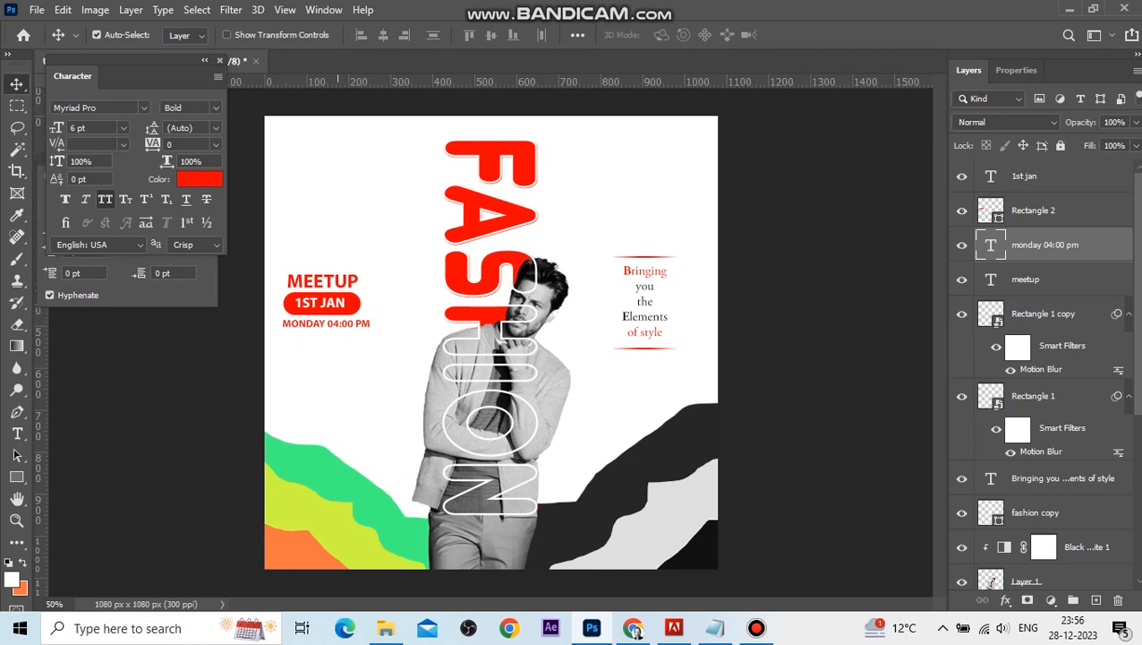
{"action": "left_click", "coordinate": [1024, 177]}
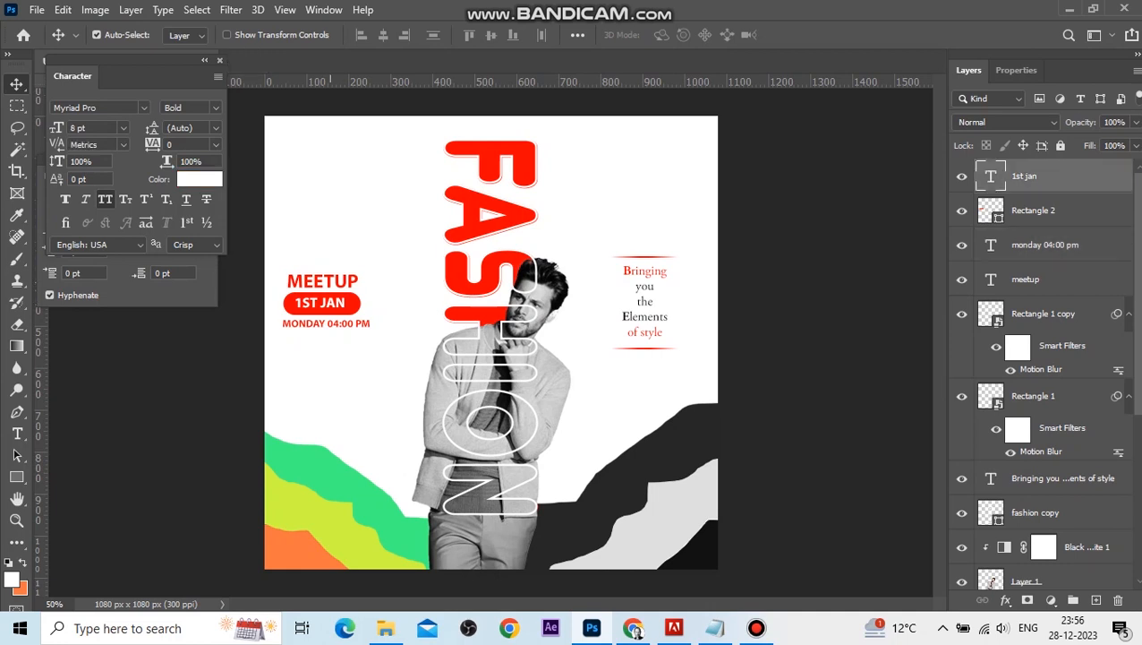
Try Bold Condensed Italic and Condensed styles on the MEETUP text, returning it to Bold.
{"action": "double_click", "coordinate": [331, 282]}
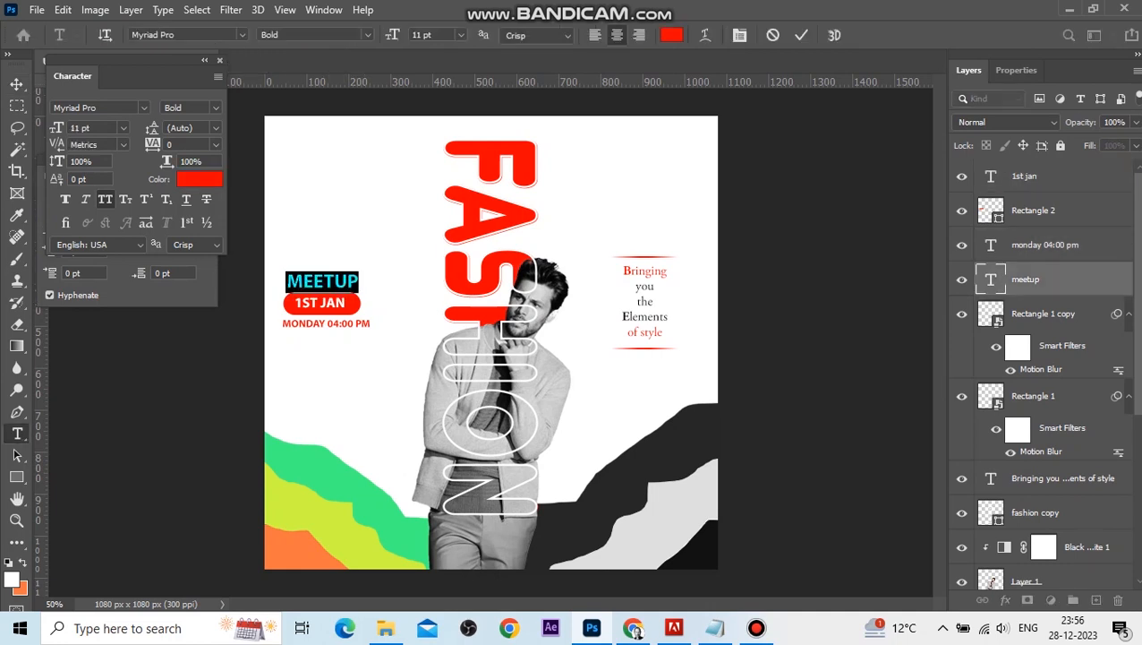
{"action": "left_click", "coordinate": [367, 35]}
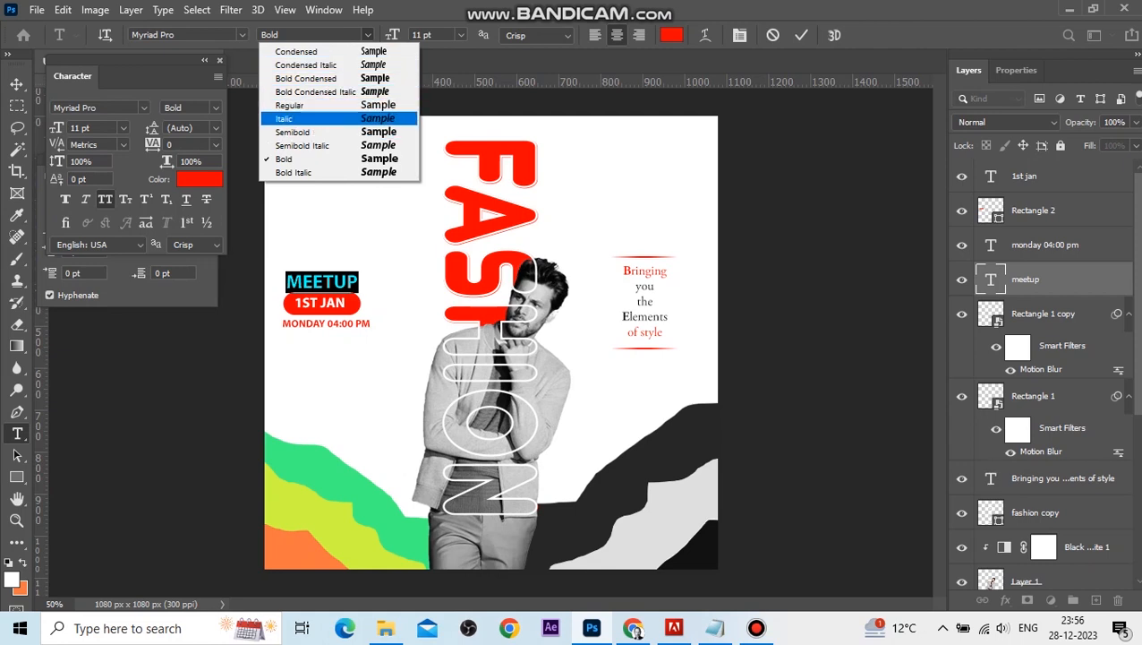
{"action": "left_click", "coordinate": [315, 91]}
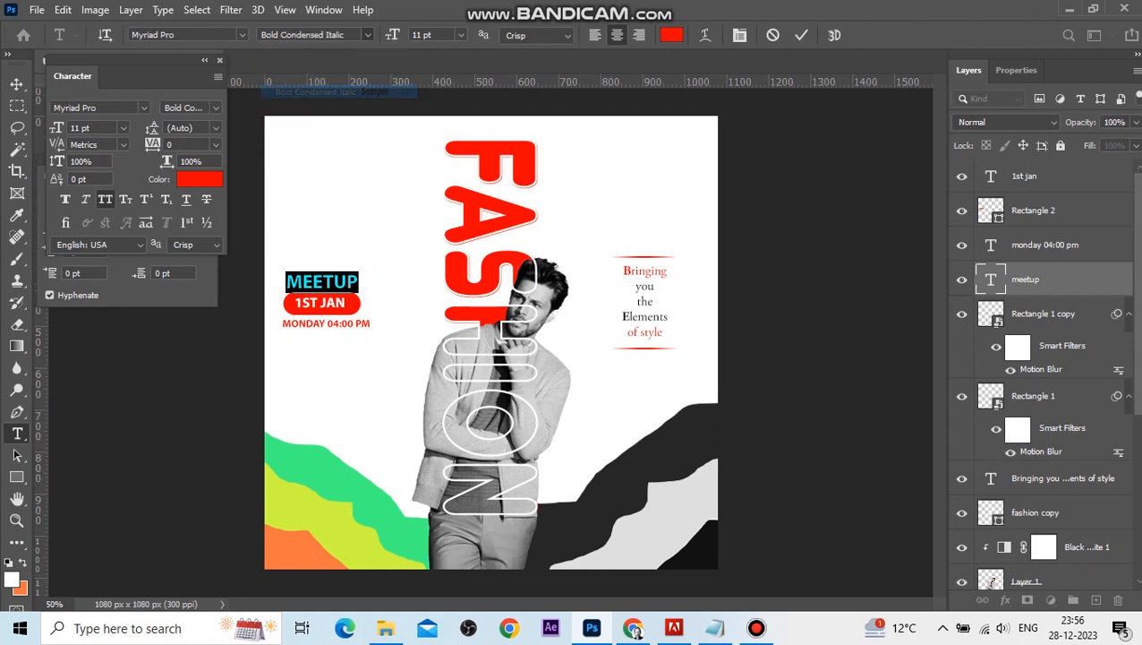
{"action": "left_click", "coordinate": [367, 35]}
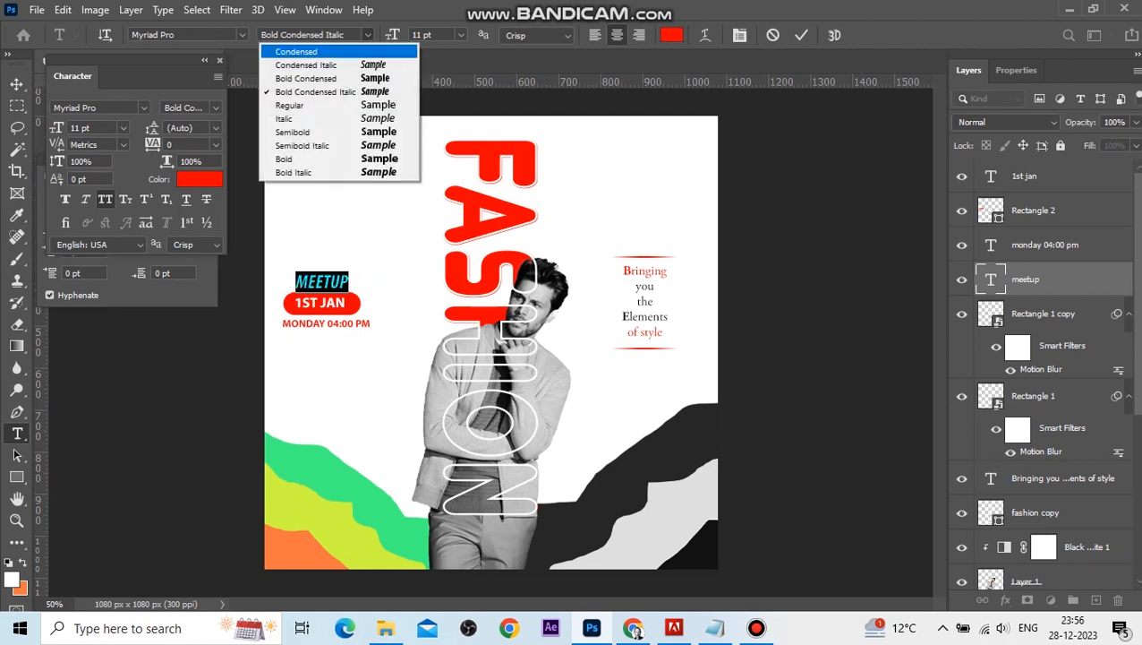
{"action": "left_click", "coordinate": [296, 51]}
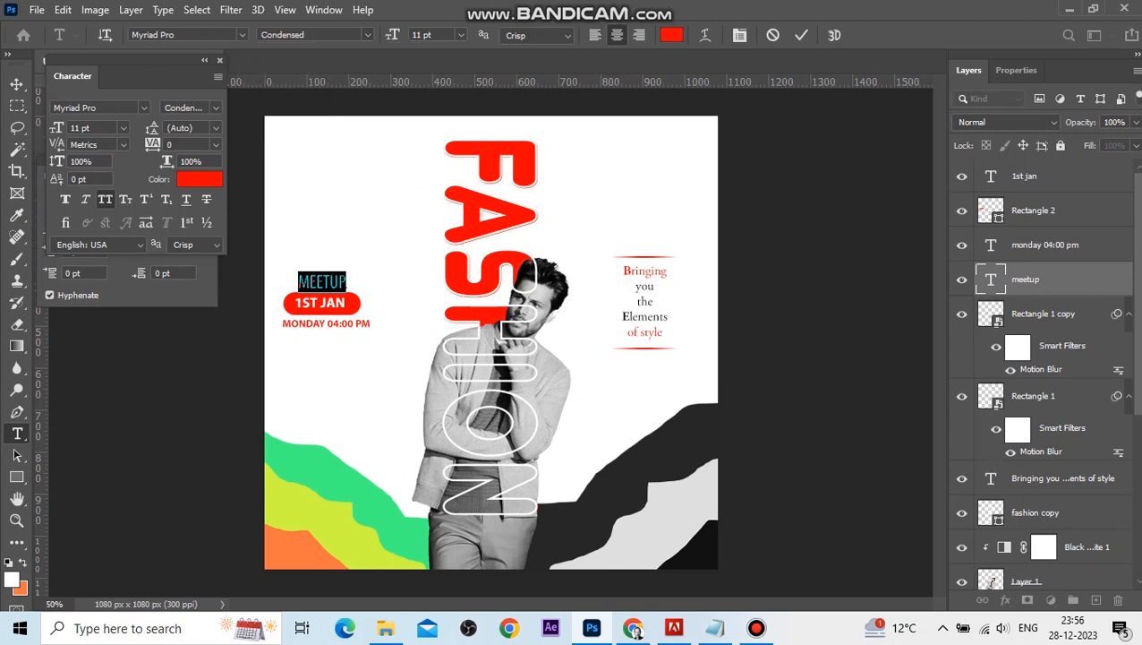
{"action": "left_click", "coordinate": [367, 35]}
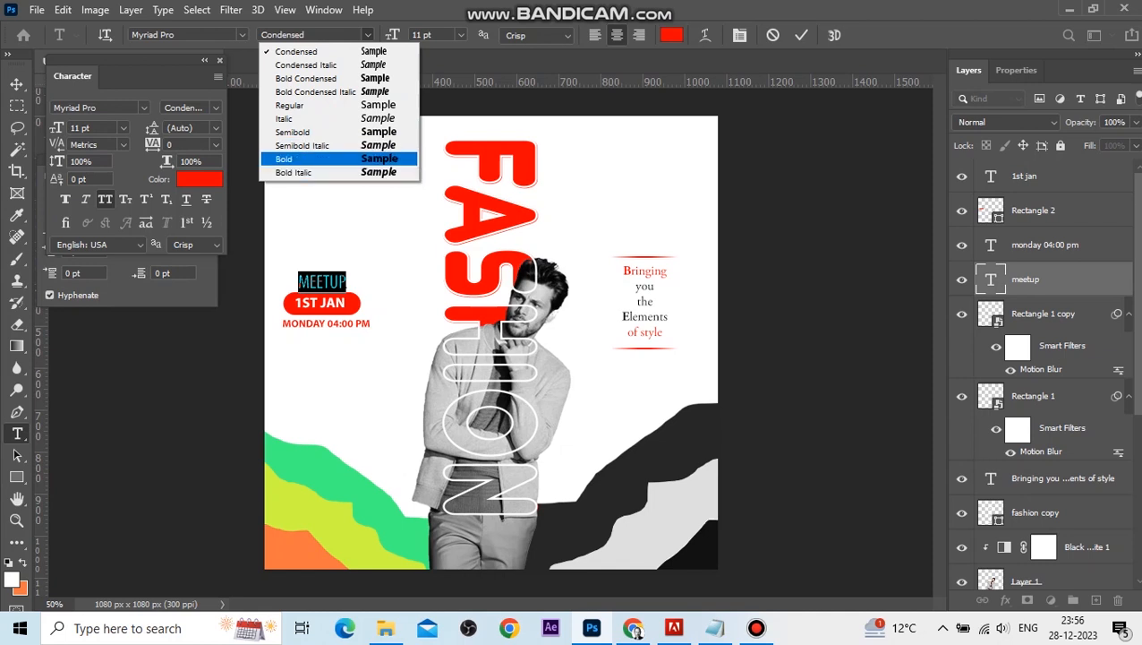
{"action": "left_click", "coordinate": [328, 158]}
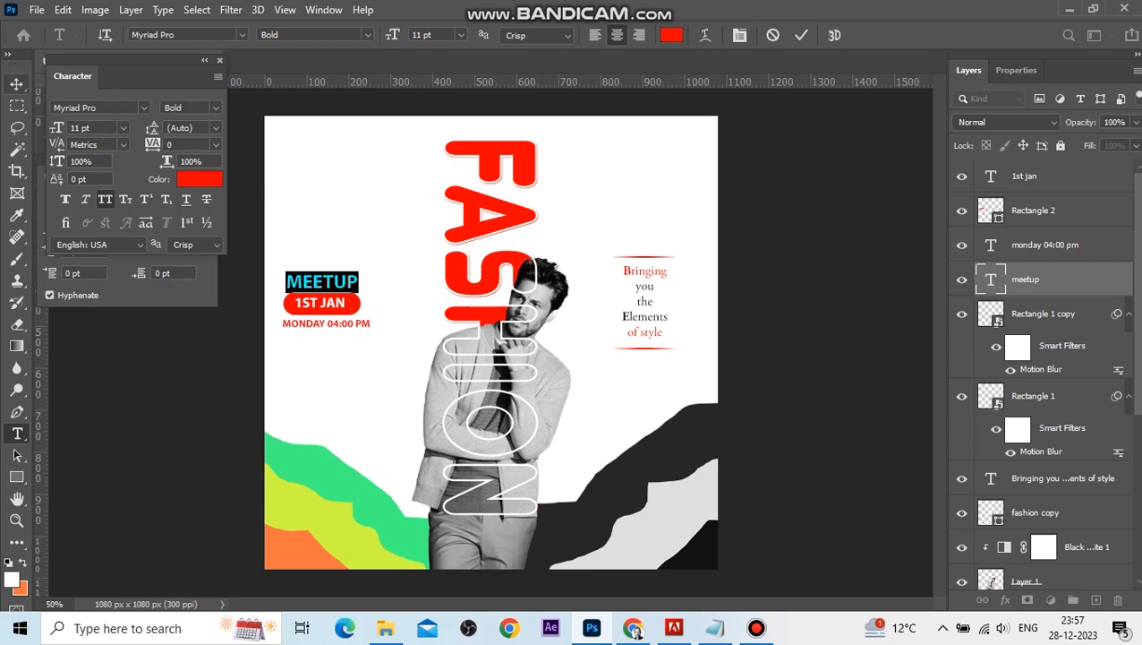
{"action": "left_click", "coordinate": [17, 84]}
{"action": "double_click", "coordinate": [346, 282]}
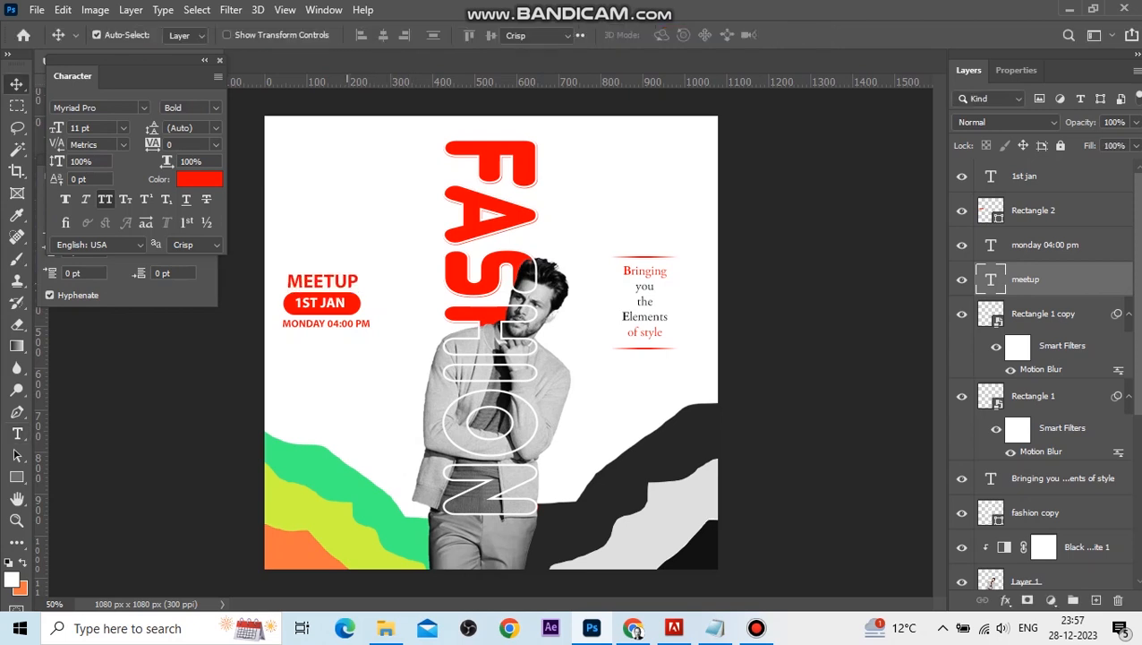
Set the MEETUP text size to 10 pt.
{"action": "left_click", "coordinate": [460, 34]}
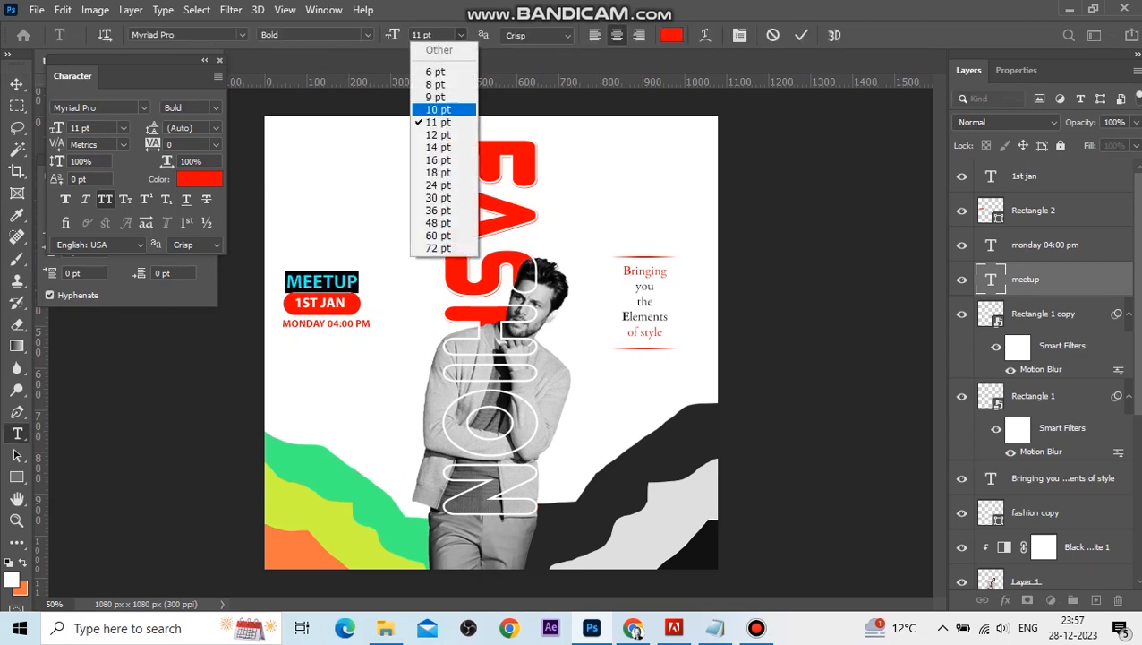
{"action": "left_click", "coordinate": [437, 109]}
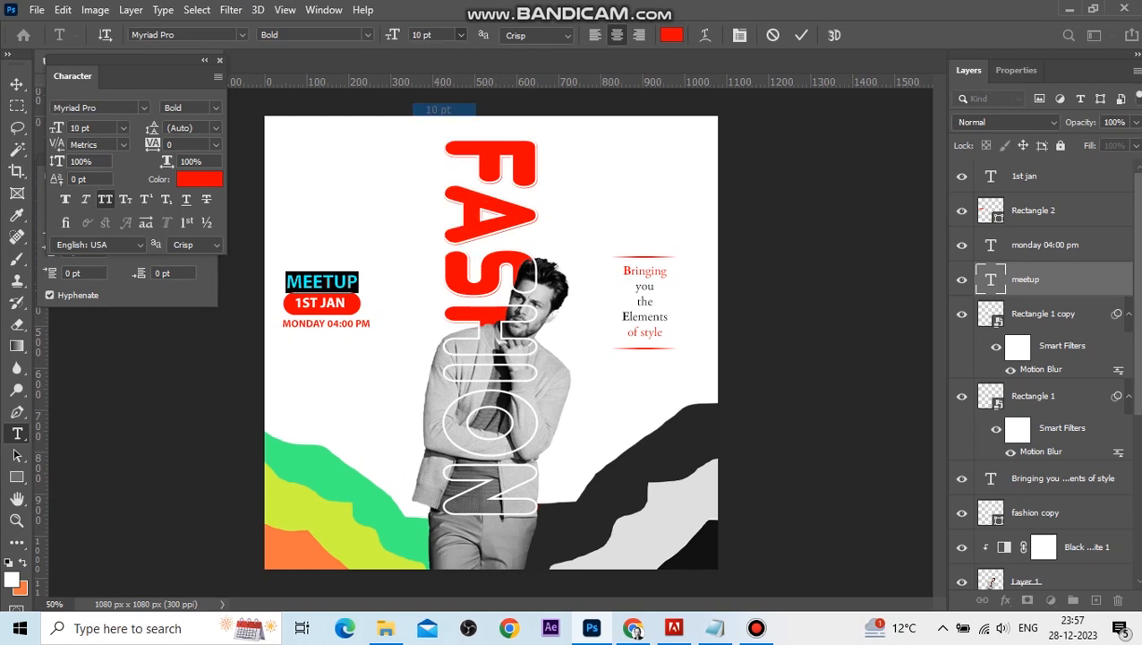
{"action": "key", "text": "ctrl+h"}
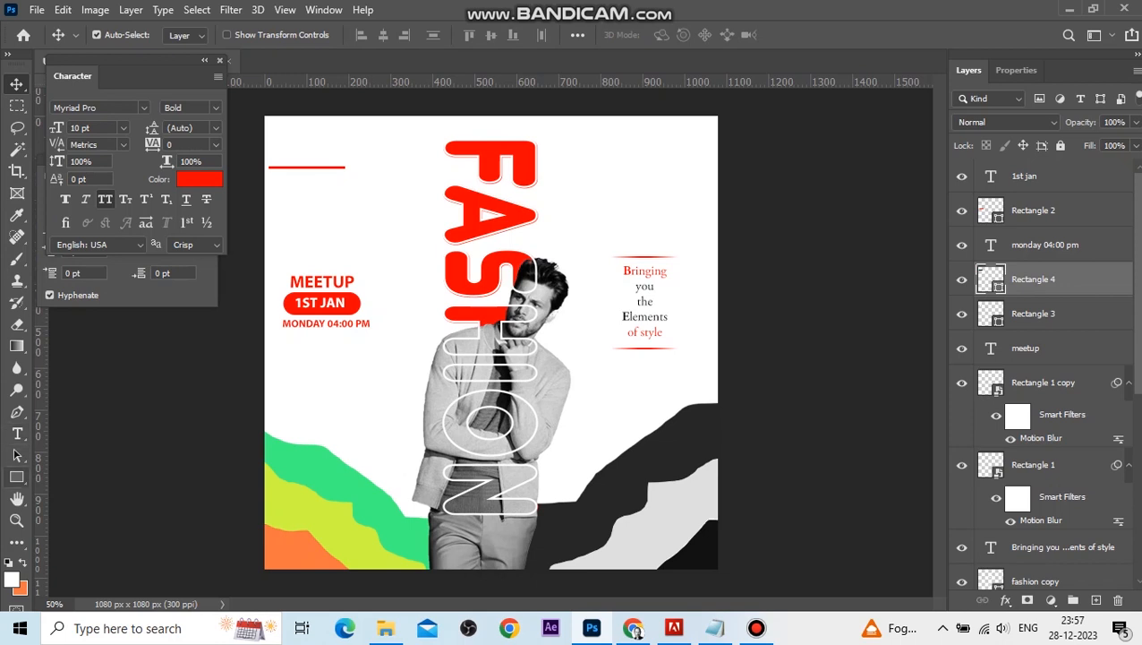
Draw a thin vertical red bar about 8 × 166 px and nudge the horizontal red line to cross it.
{"action": "left_click", "coordinate": [16, 476]}
{"action": "left_click_drag", "start_coordinate": [327, 127], "coordinate": [330, 196]}
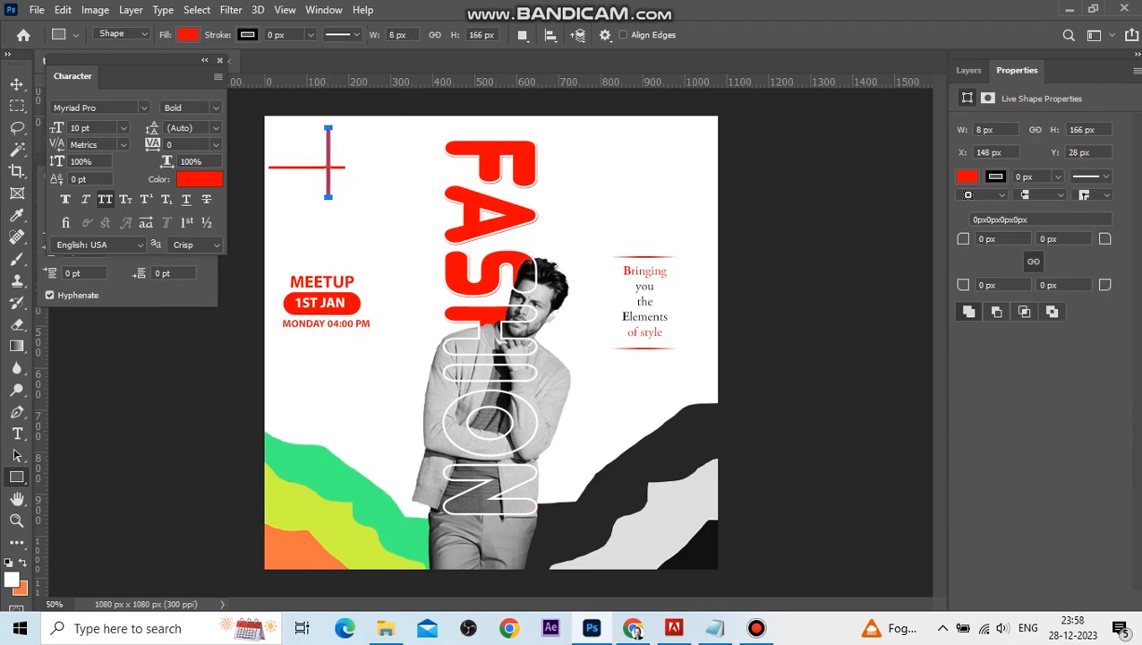
{"action": "key", "text": "v"}
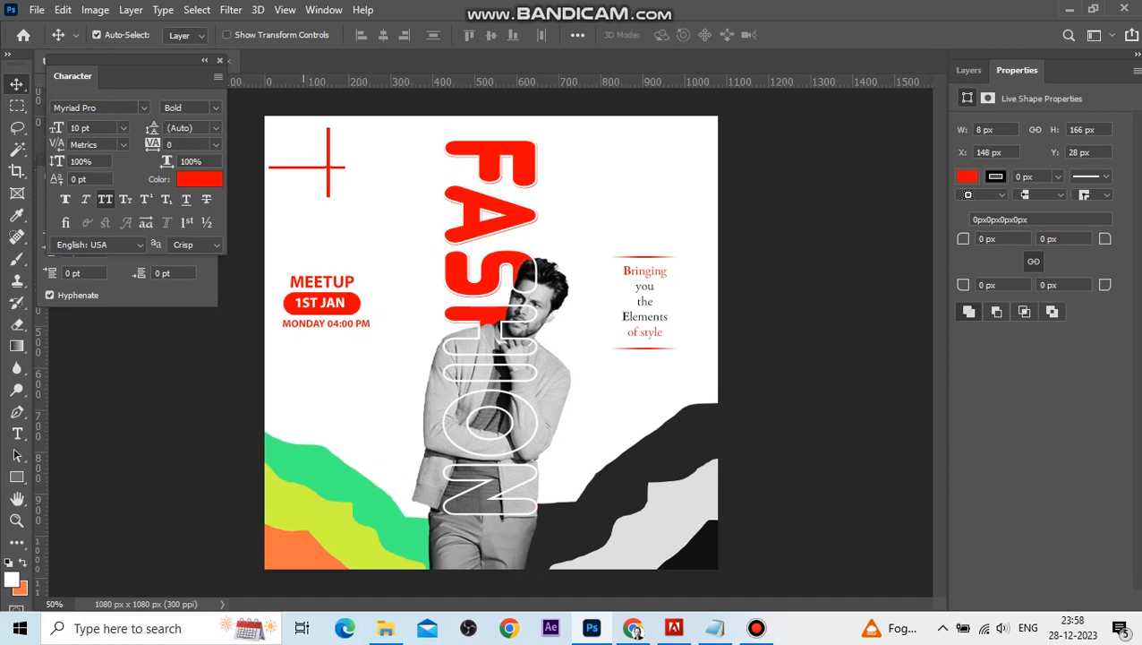
{"action": "left_click_drag", "start_coordinate": [304, 165], "coordinate": [302, 179]}
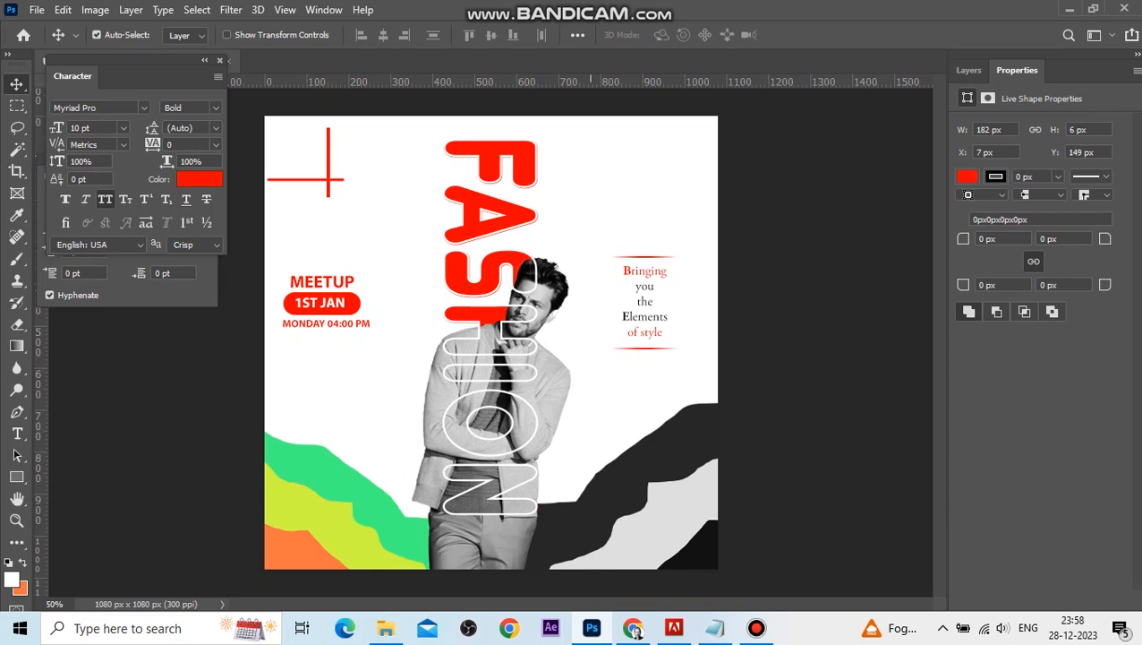
Draw a rectangle about 232 × 218 px at the top-right corner and round its corners to 52 px.
{"action": "key", "text": "u"}
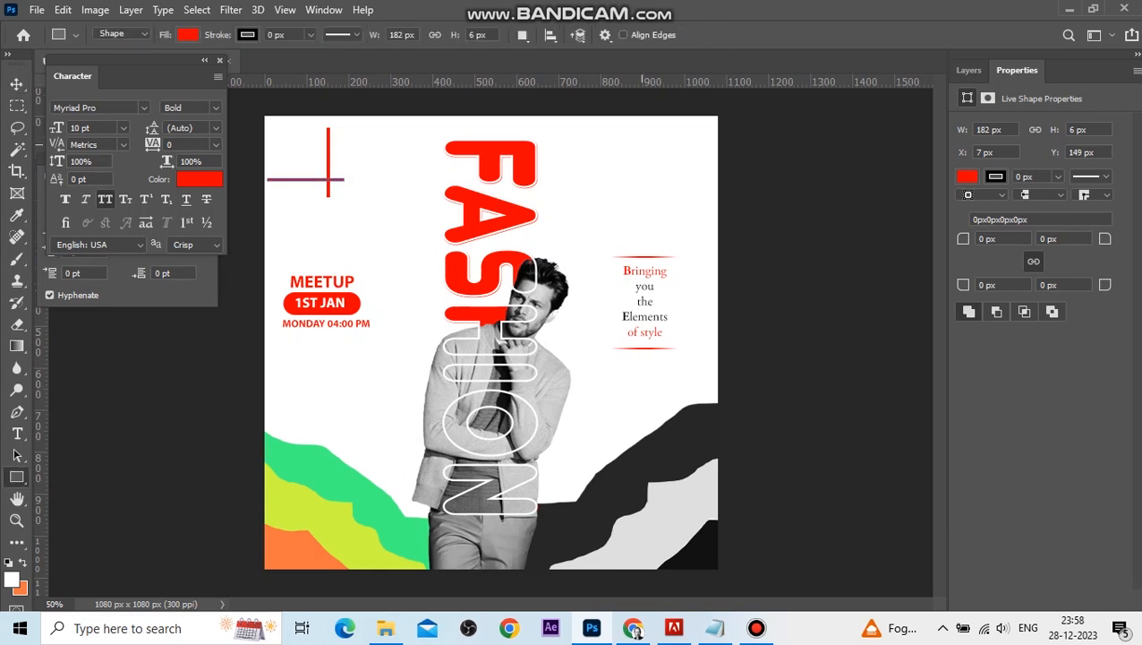
{"action": "left_click_drag", "start_coordinate": [593, 108], "coordinate": [692, 199]}
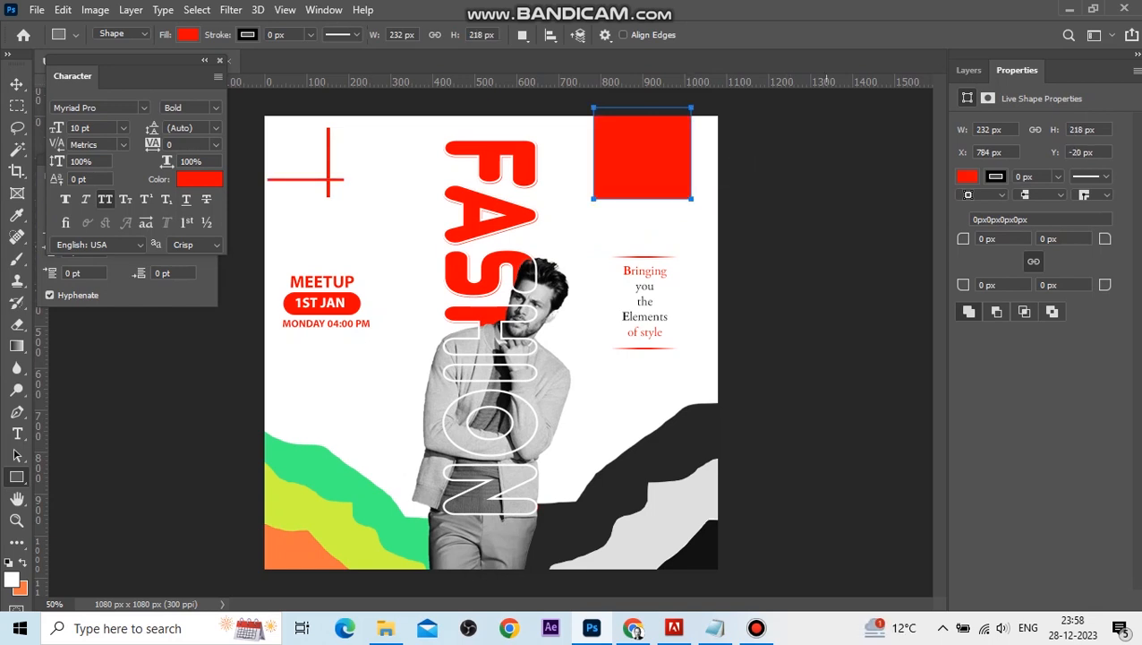
{"action": "left_click_drag", "start_coordinate": [963, 239], "coordinate": [1007, 239]}
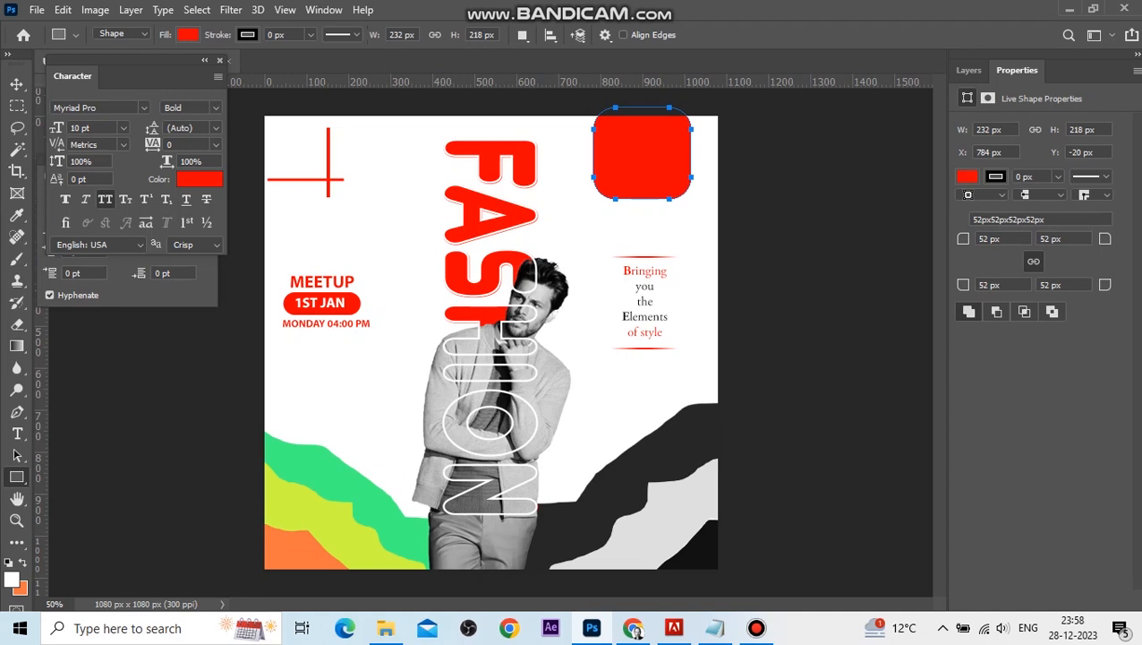
Give the rounded rectangle no fill and a red 10.14 px stroke.
{"action": "left_click", "coordinate": [188, 35]}
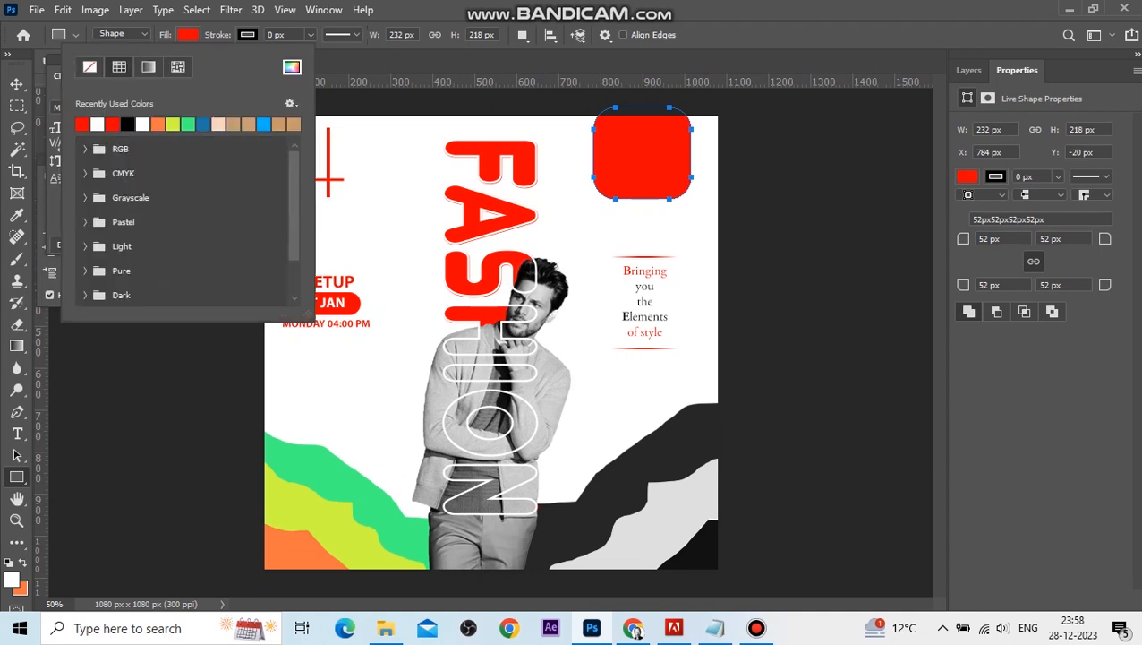
{"action": "left_click", "coordinate": [90, 67]}
{"action": "left_click", "coordinate": [311, 35]}
{"action": "left_click_drag", "start_coordinate": [310, 54], "coordinate": [325, 53]}
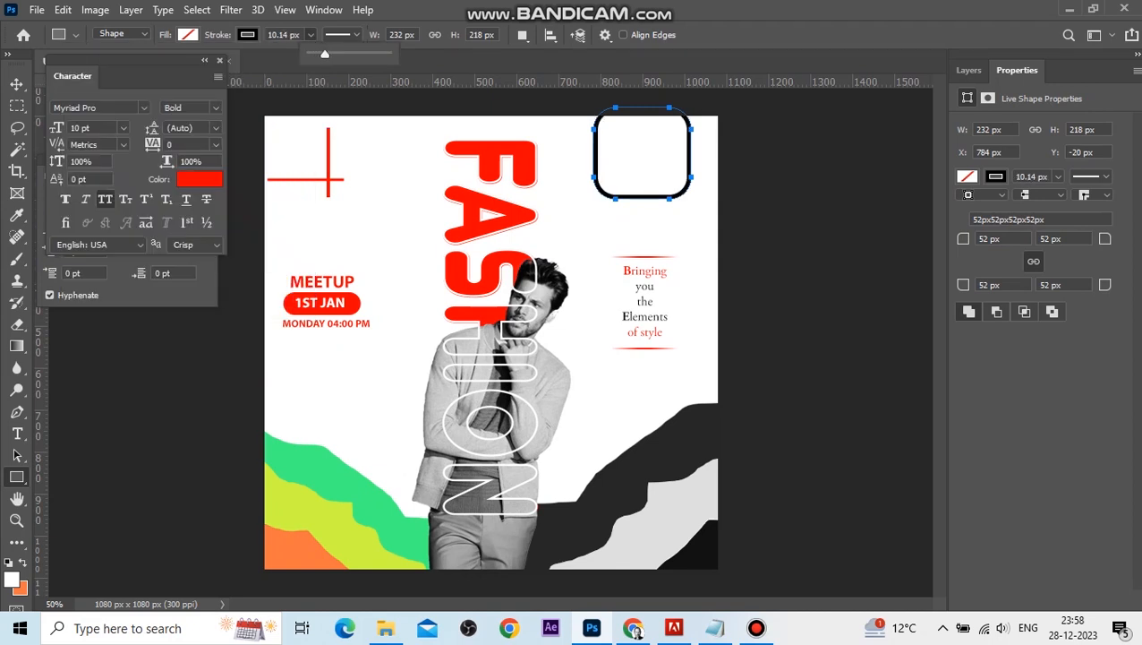
{"action": "left_click", "coordinate": [16, 84]}
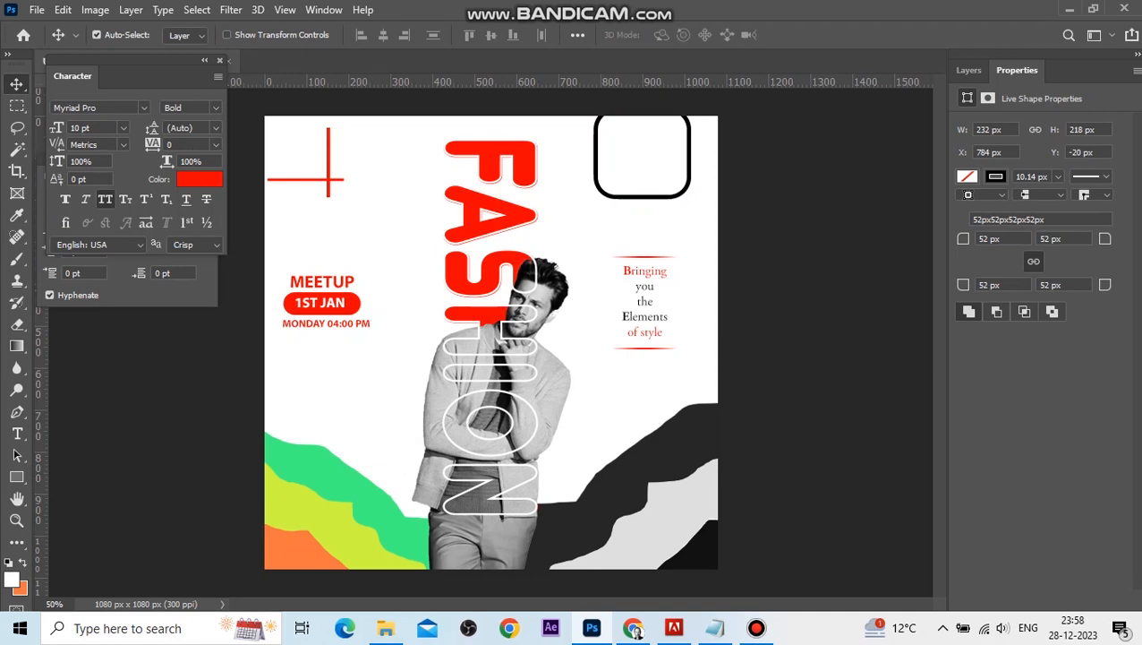
{"action": "left_click", "coordinate": [16, 476]}
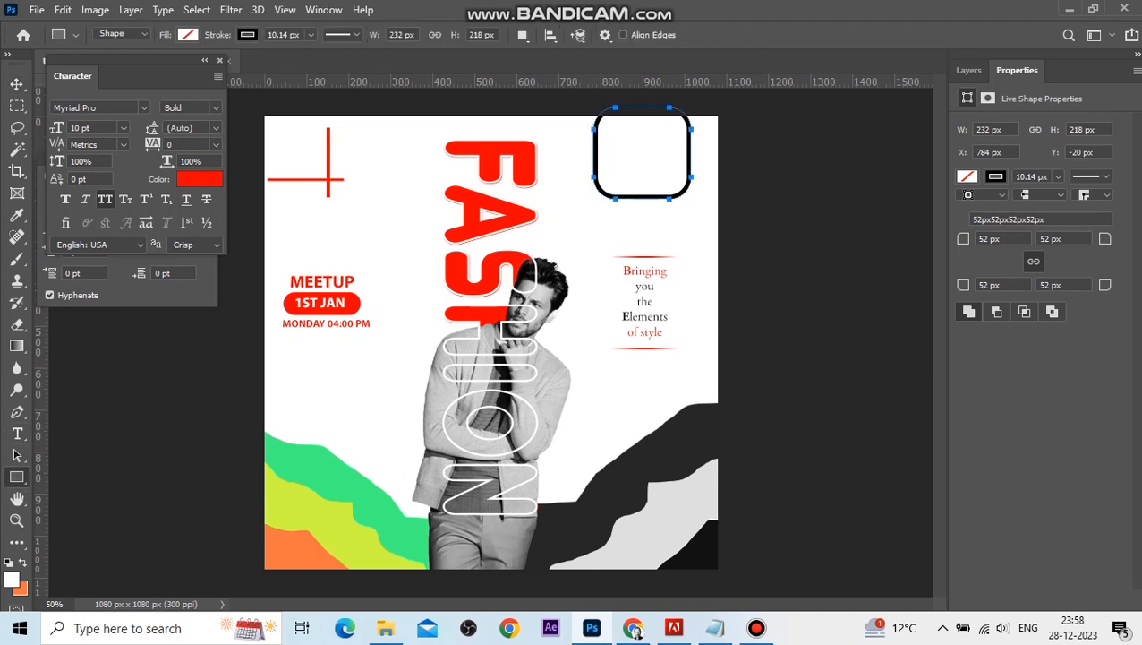
{"action": "left_click", "coordinate": [247, 35]}
{"action": "left_click", "coordinate": [143, 124]}
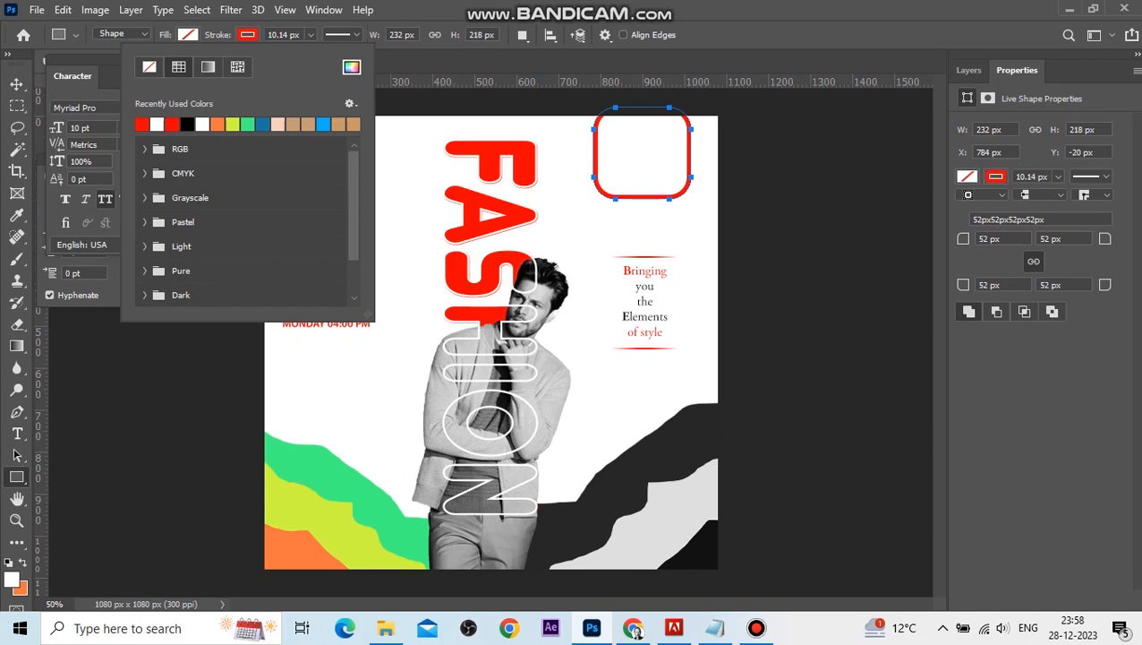
{"action": "left_click", "coordinate": [16, 84]}
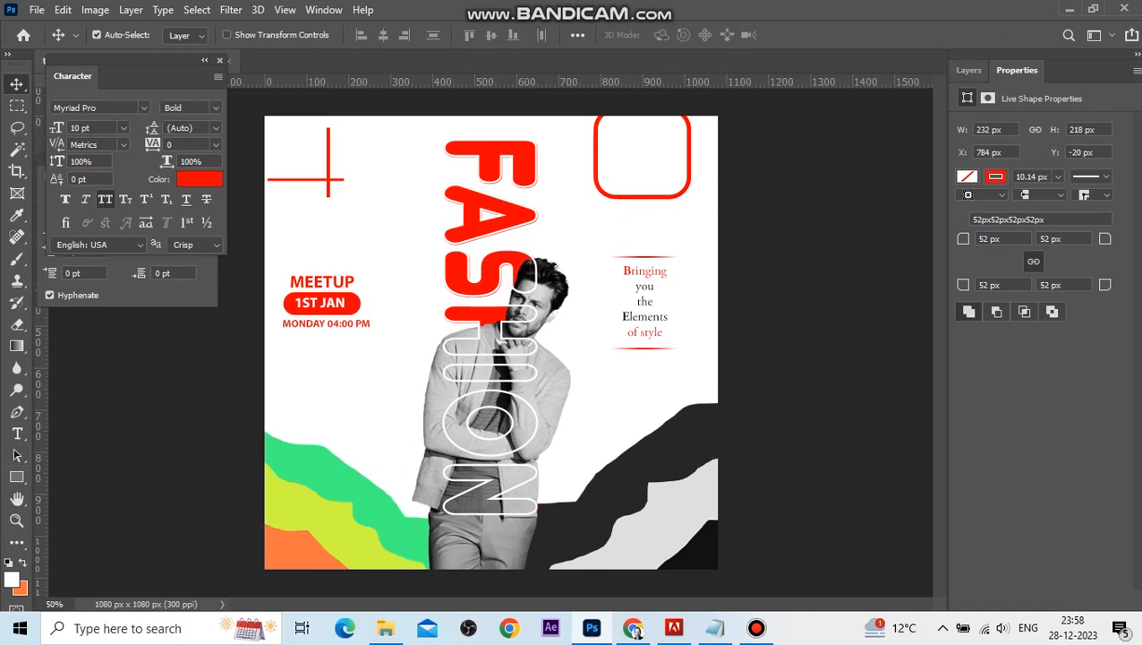
Add a layer mask to the rounded frame and paint black over its top edge.
{"action": "left_click", "coordinate": [969, 70]}
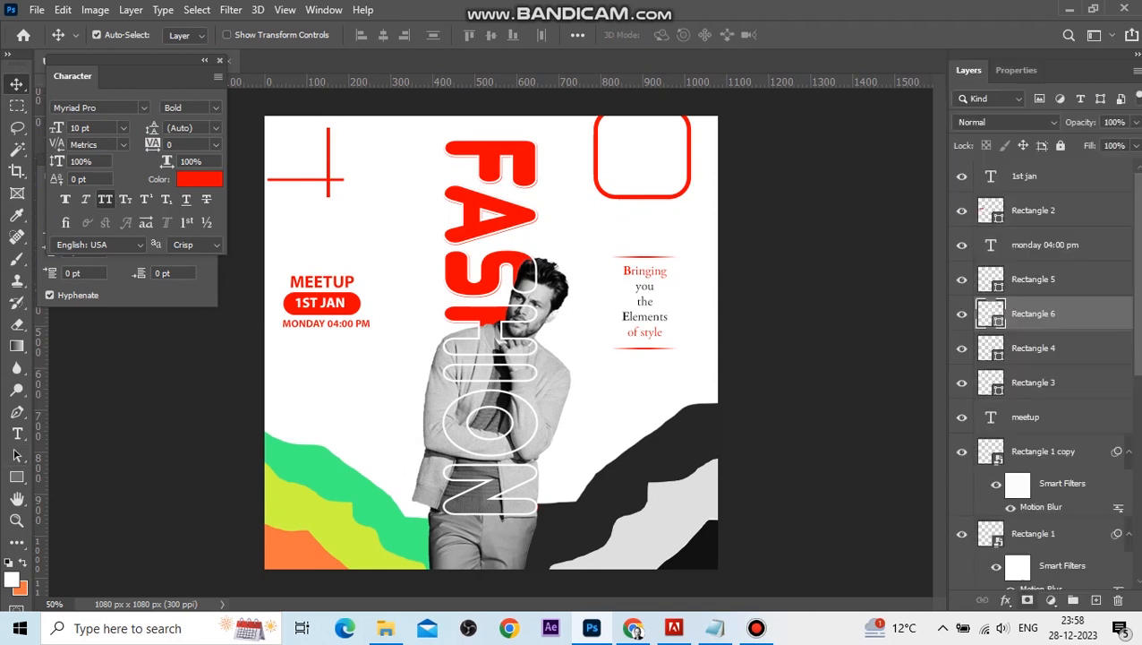
{"action": "left_click", "coordinate": [1027, 599]}
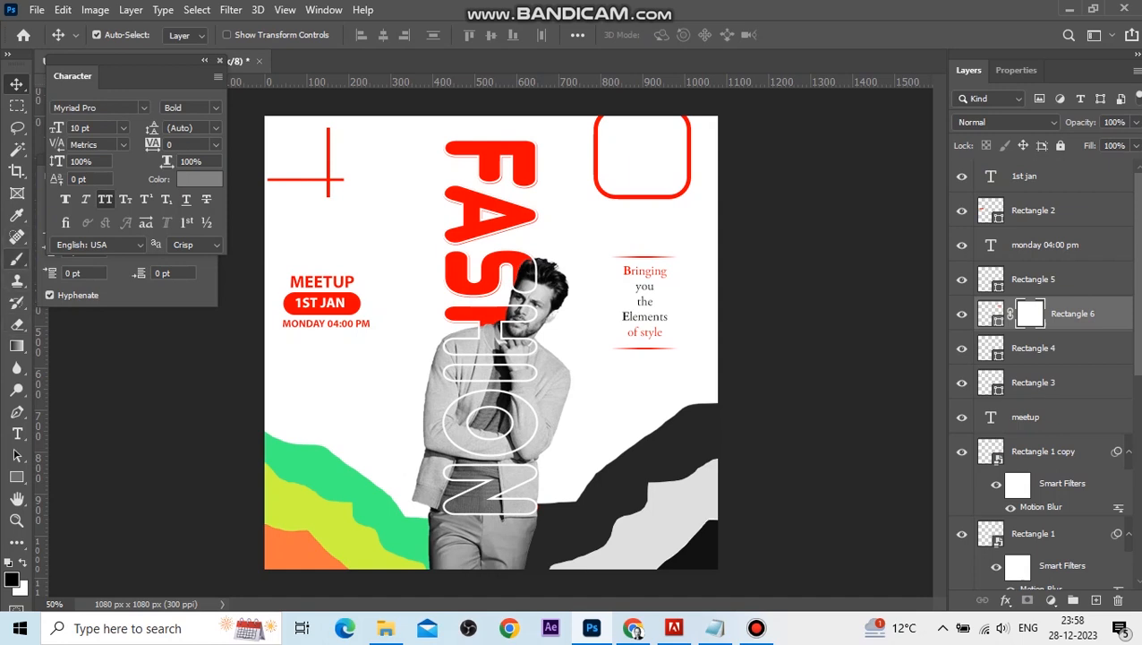
{"action": "left_click", "coordinate": [16, 258]}
{"action": "mouse_move", "coordinate": [588, 93]}
{"action": "left_mouse_down"}
{"action": "mouse_move", "coordinate": [673, 94]}
{"action": "mouse_move", "coordinate": [592, 94]}
{"action": "left_mouse_up"}
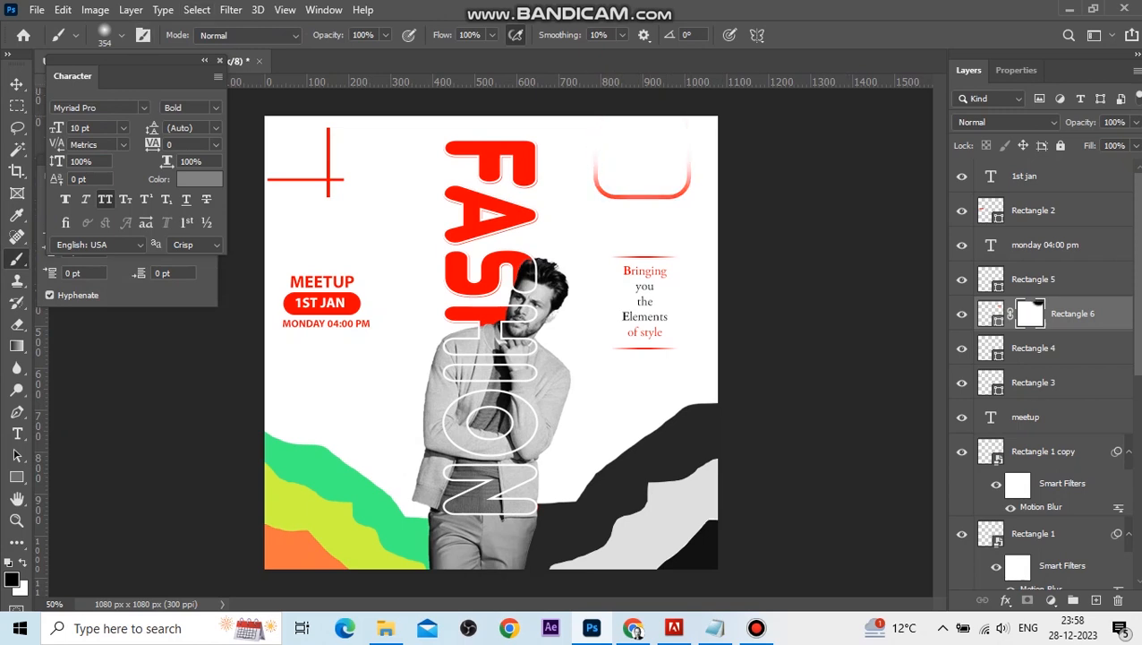
Set the brush to 136 px and paint white on the frame's mask around its top corners.
{"action": "left_click", "coordinate": [121, 35]}
{"action": "left_click_drag", "start_coordinate": [182, 89], "coordinate": [156, 90]}
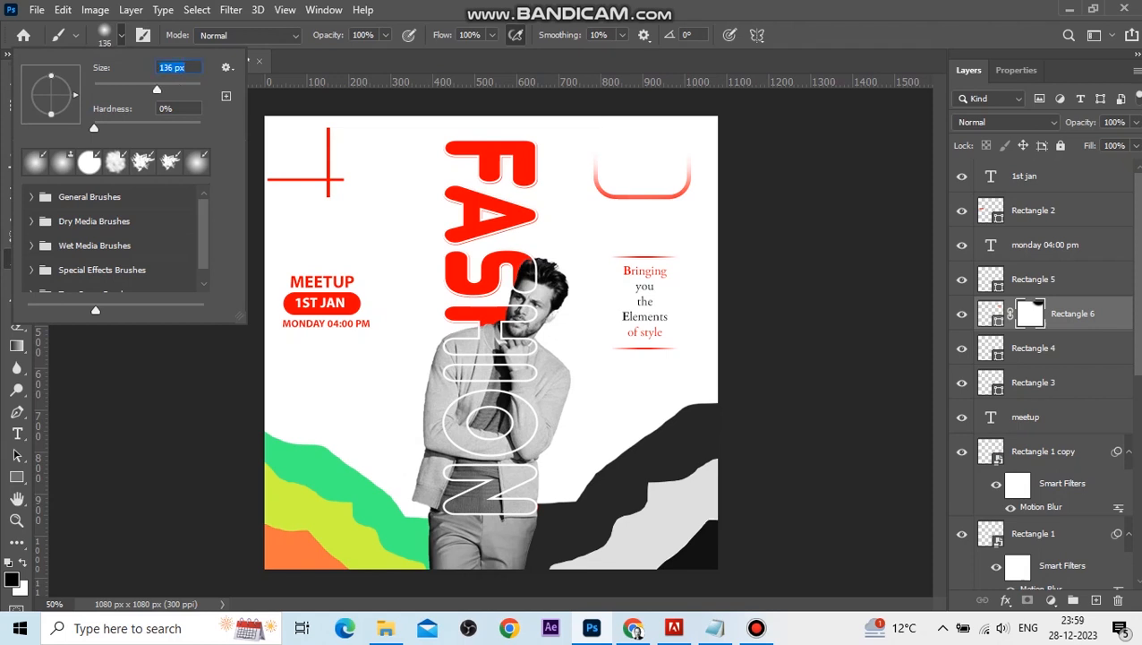
{"action": "left_click", "coordinate": [882, 238]}
{"action": "key", "text": "x"}
{"action": "left_click", "coordinate": [597, 162]}
{"action": "left_click", "coordinate": [673, 170]}
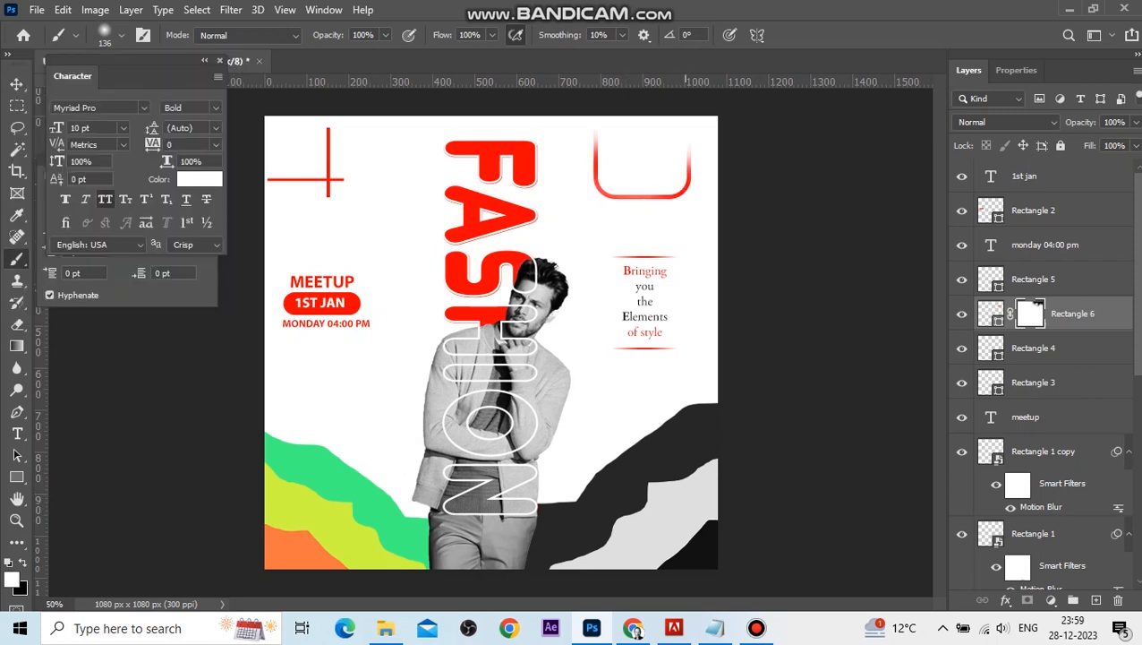
{"action": "left_click", "coordinate": [687, 162]}
{"action": "left_click", "coordinate": [686, 154]}
{"action": "left_click", "coordinate": [597, 160]}
{"action": "key", "text": "v"}
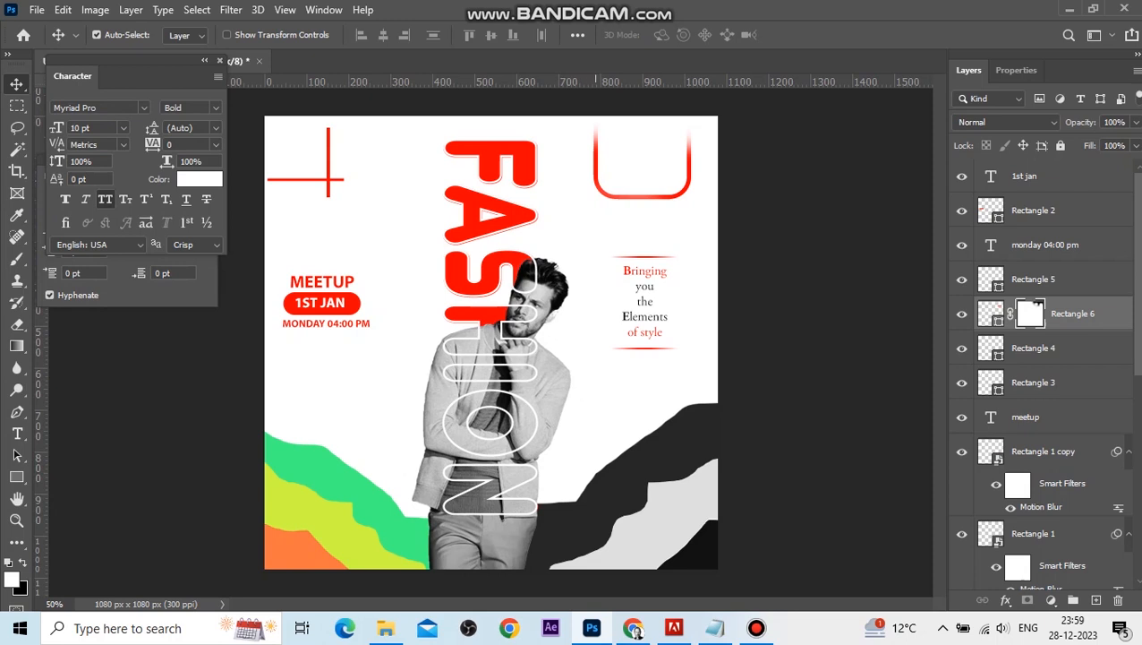
Scale the rounded frame to about 44% and move it into the top-right corner of the canvas.
{"action": "key", "text": "ctrl+t"}
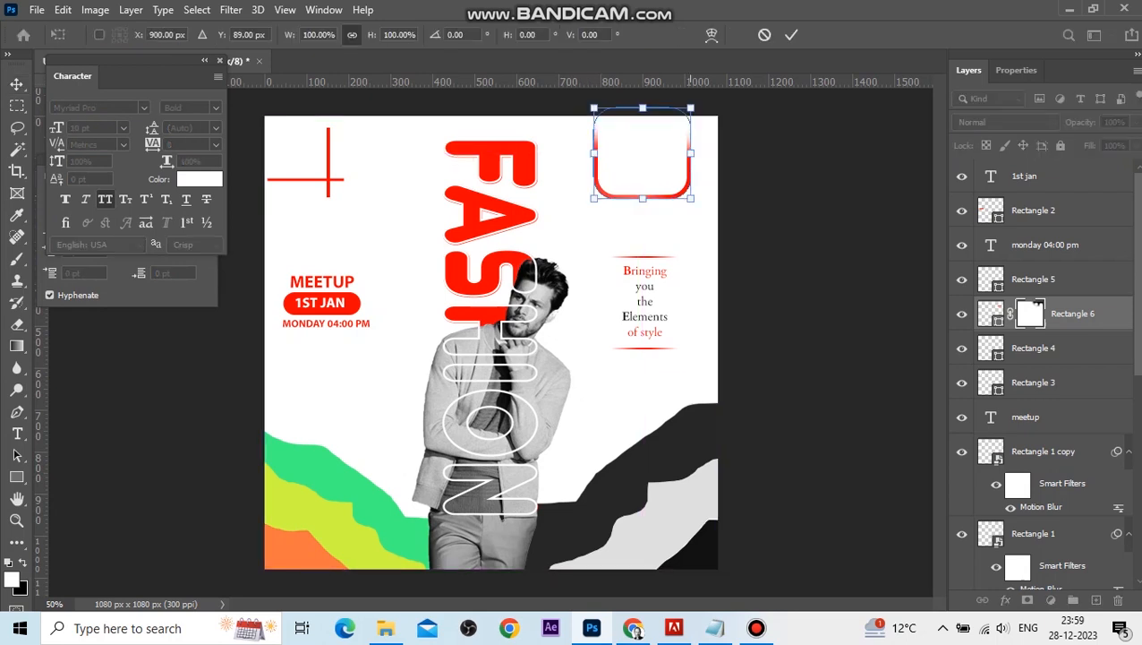
{"action": "left_click_drag", "start_coordinate": [690, 197], "coordinate": [626, 147]}
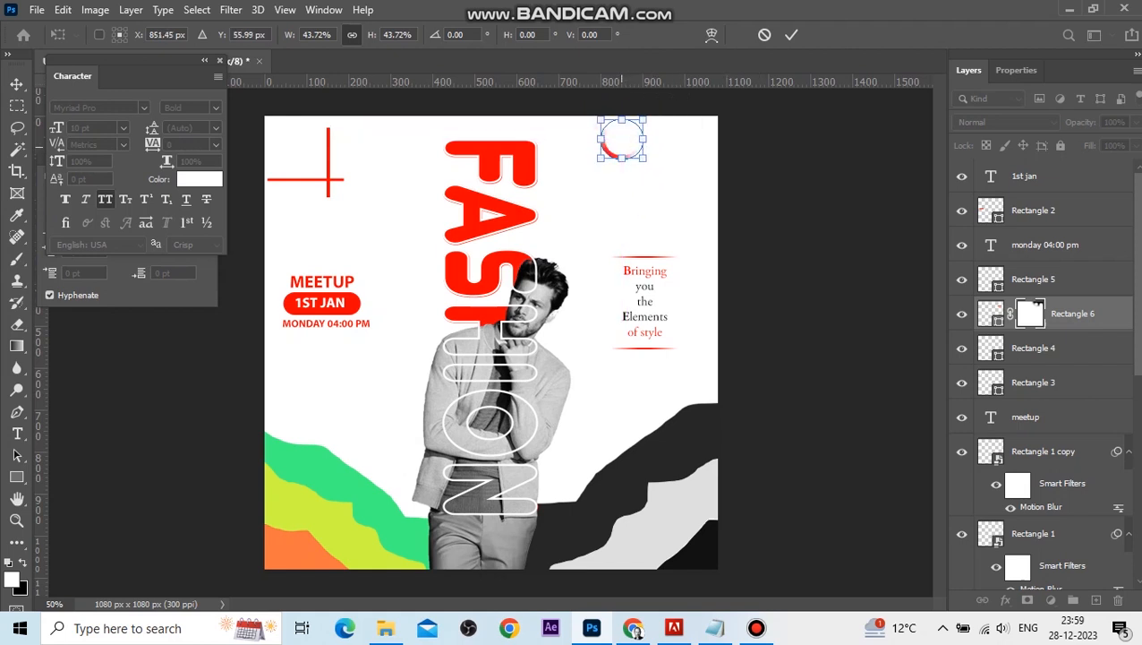
{"action": "key", "text": "Return"}
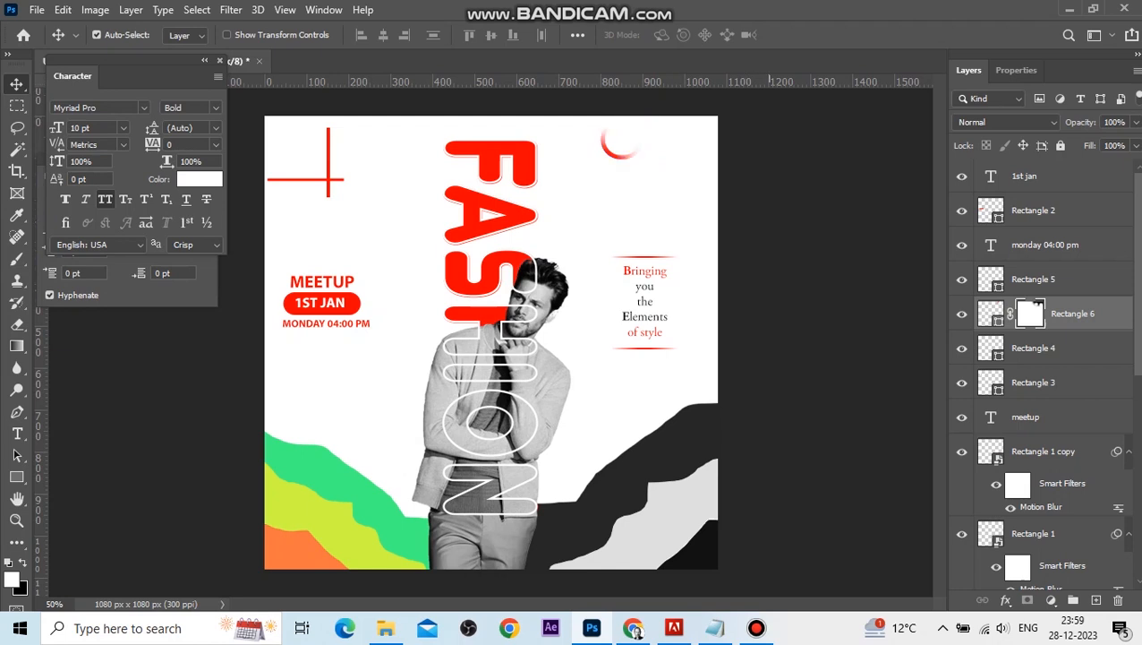
{"action": "left_click_drag", "start_coordinate": [624, 142], "coordinate": [690, 111]}
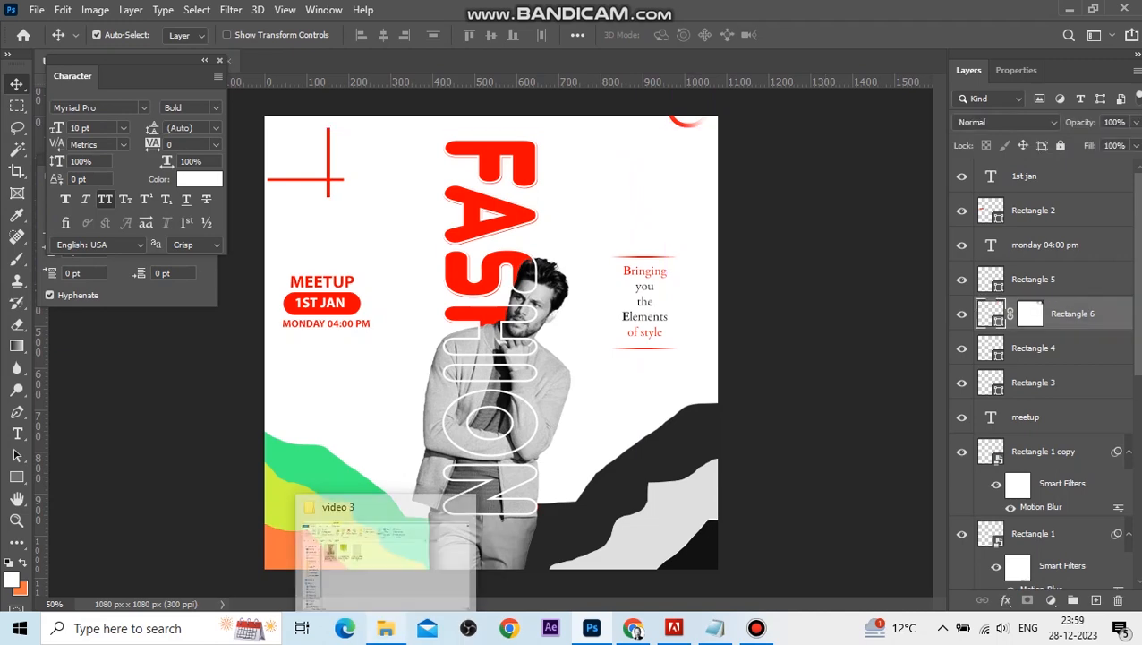
Place the crumpled paper texture from the video 3 folder, stretch it over the whole canvas, and set its blend mode to Darken.
{"action": "left_click", "coordinate": [385, 560]}
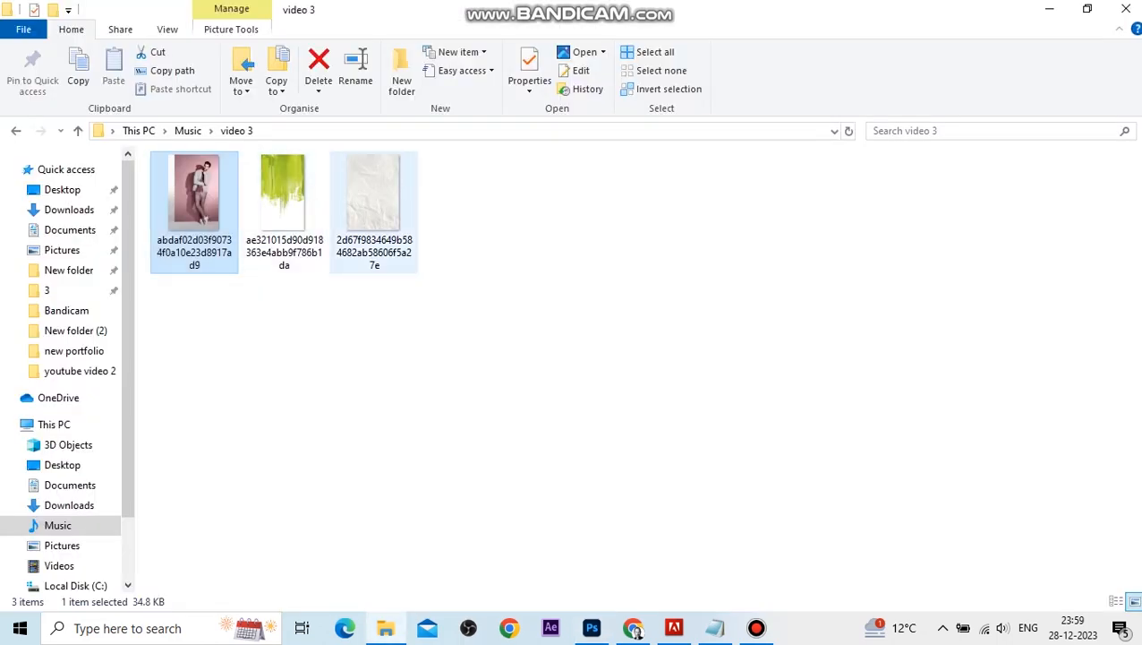
{"action": "left_click", "coordinate": [283, 207]}
{"action": "left_click_drag", "start_coordinate": [374, 193], "coordinate": [591, 627]}
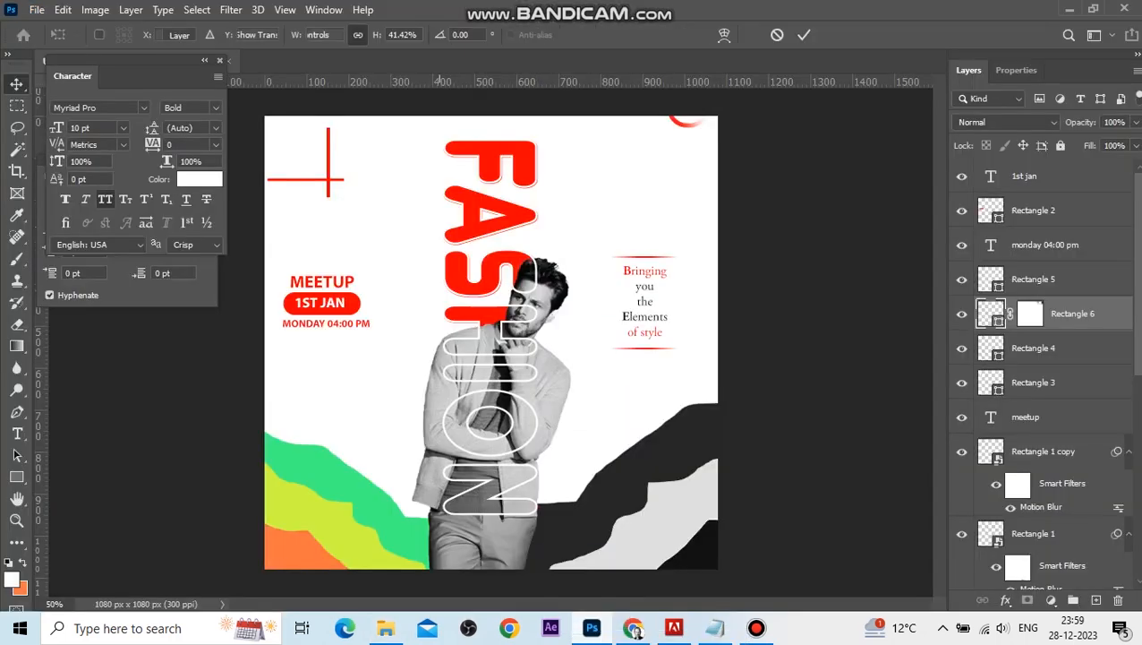
{"action": "left_click_drag", "start_coordinate": [647, 571], "coordinate": [603, 503]}
{"action": "left_click_drag", "start_coordinate": [572, 415], "coordinate": [449, 388]}
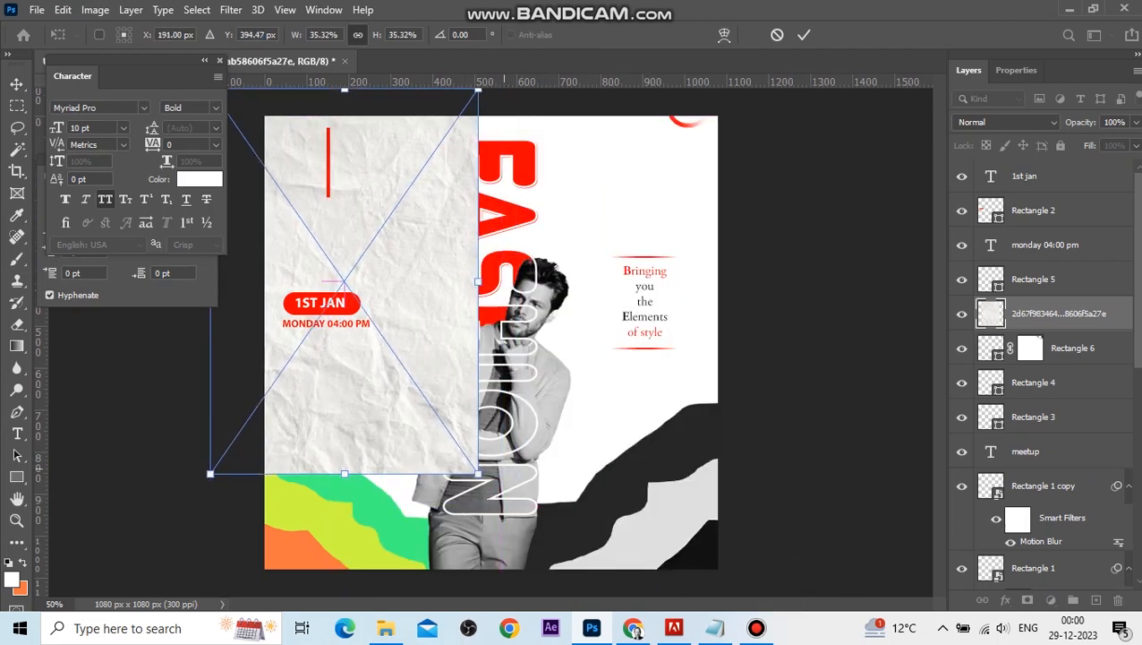
{"action": "left_click_drag", "start_coordinate": [479, 472], "coordinate": [850, 619]}
{"action": "left_click_drag", "start_coordinate": [564, 490], "coordinate": [614, 492]}
{"action": "key", "text": "Return"}
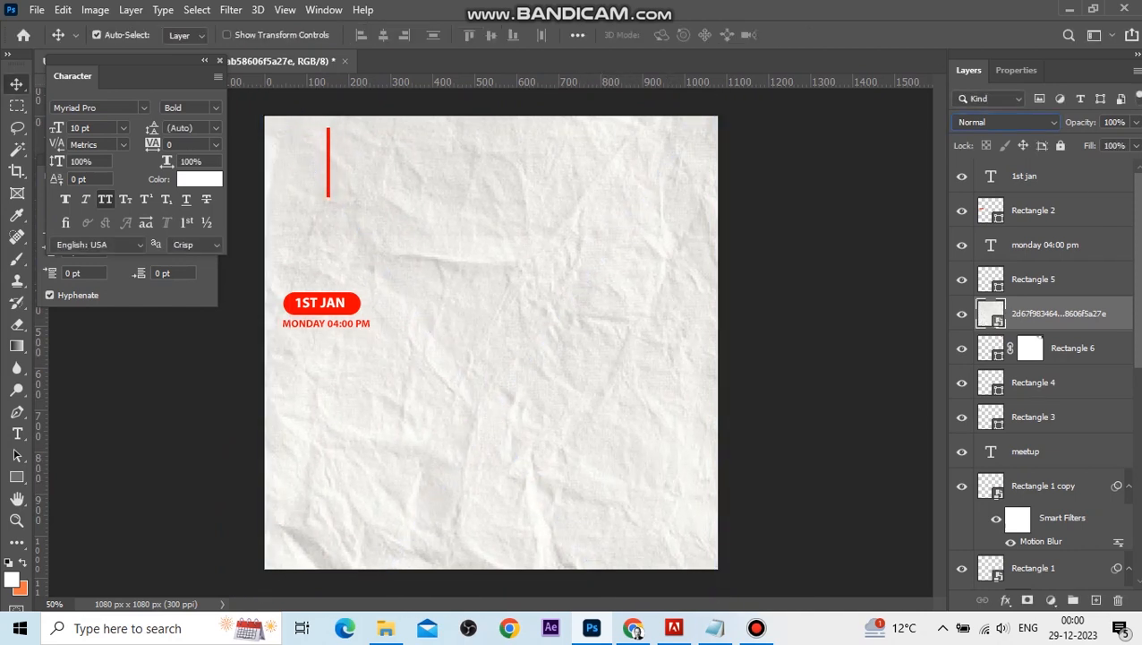
{"action": "left_click", "coordinate": [1003, 122]}
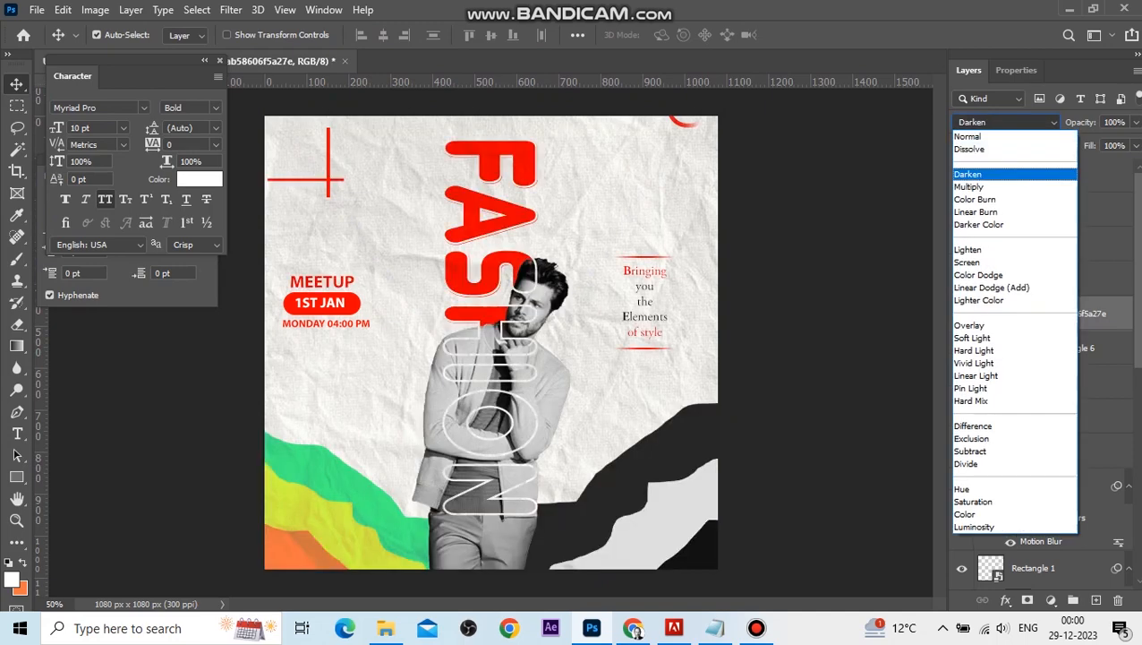
{"action": "left_click", "coordinate": [969, 174]}
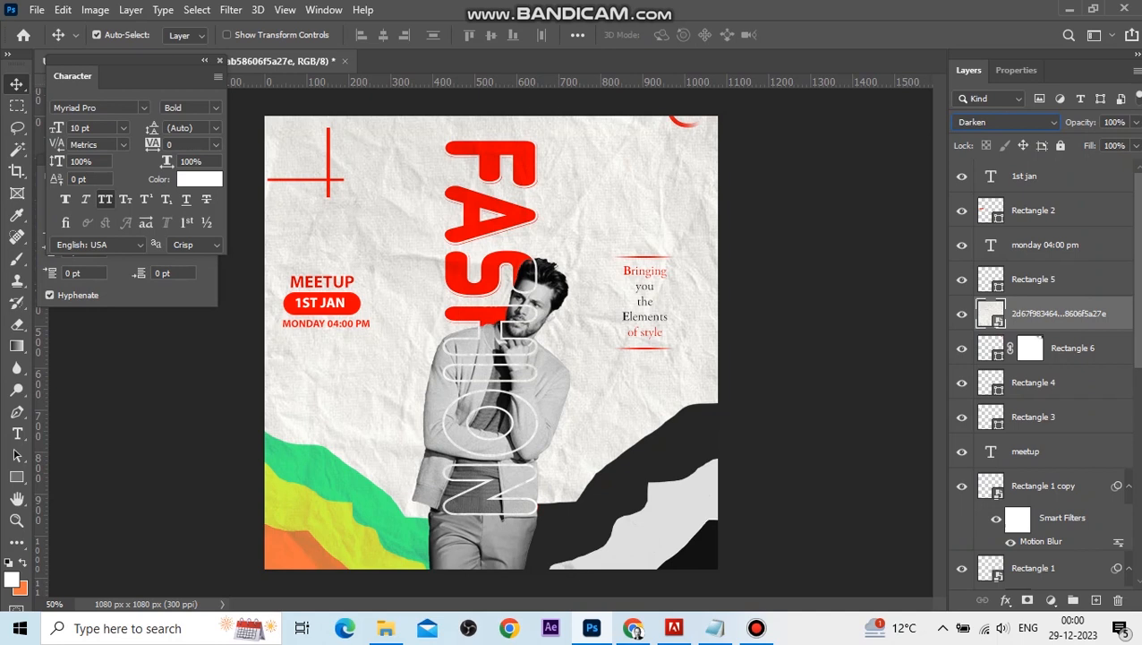